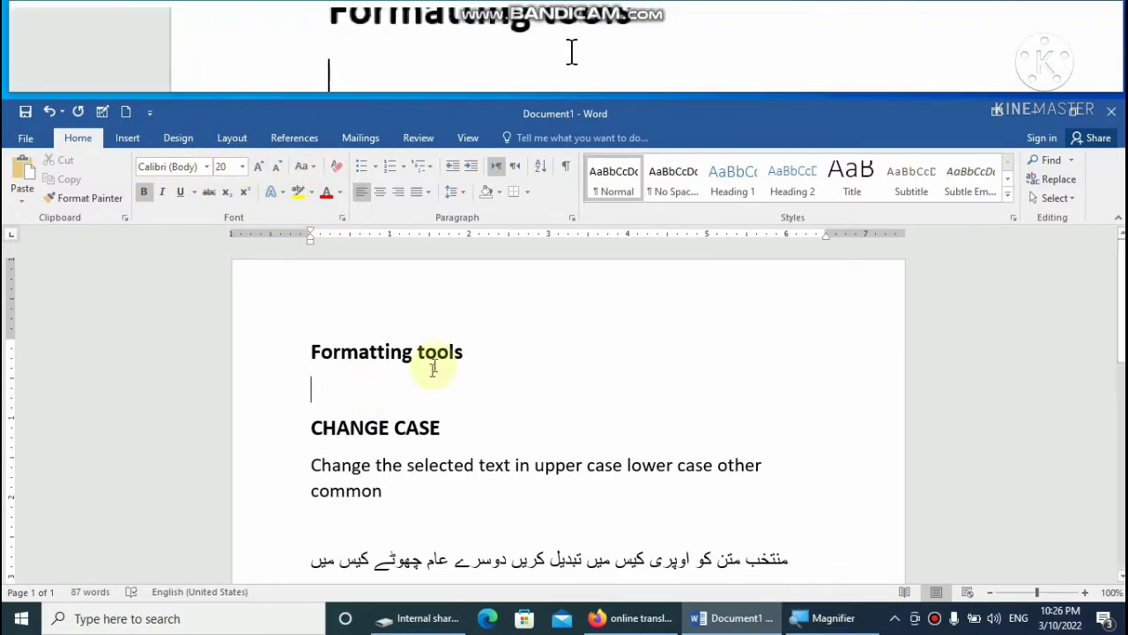
Type the shortcut line 'Alt + h 7' on the empty line under Formatting tools.
{"action": "scroll", "coordinate": [432, 379], "scroll_direction": "down", "scroll_amount": 1}
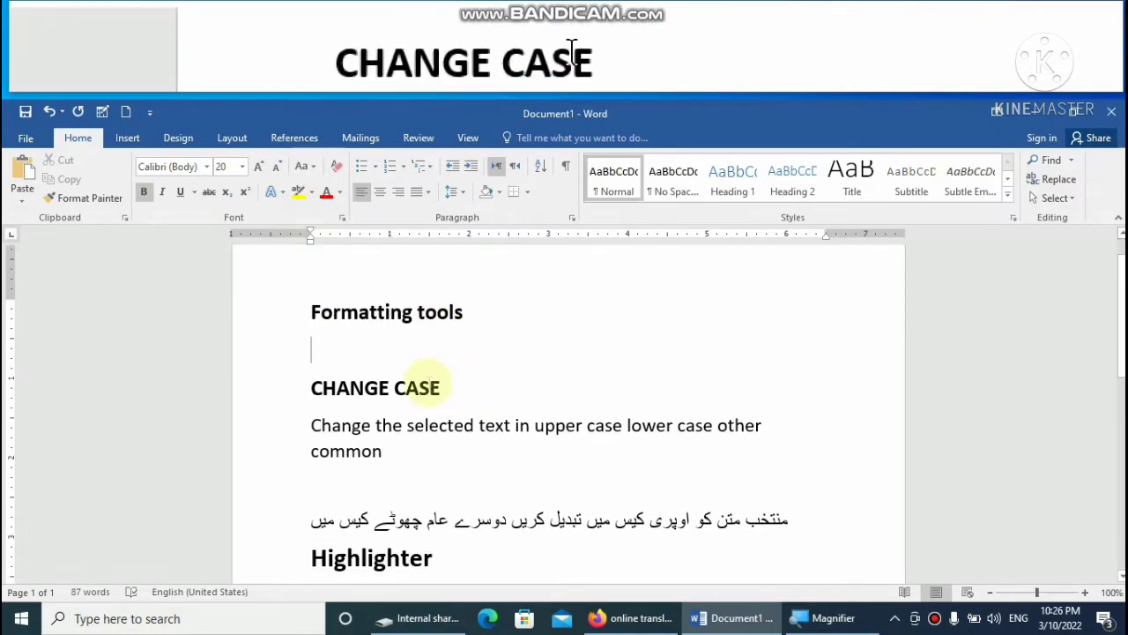
{"action": "scroll", "coordinate": [424, 388], "scroll_direction": "down", "scroll_amount": 1}
{"action": "scroll", "coordinate": [415, 377], "scroll_direction": "down", "scroll_amount": 2}
{"action": "scroll", "coordinate": [415, 465], "scroll_direction": "down", "scroll_amount": 1}
{"action": "scroll", "coordinate": [411, 529], "scroll_direction": "down", "scroll_amount": 1}
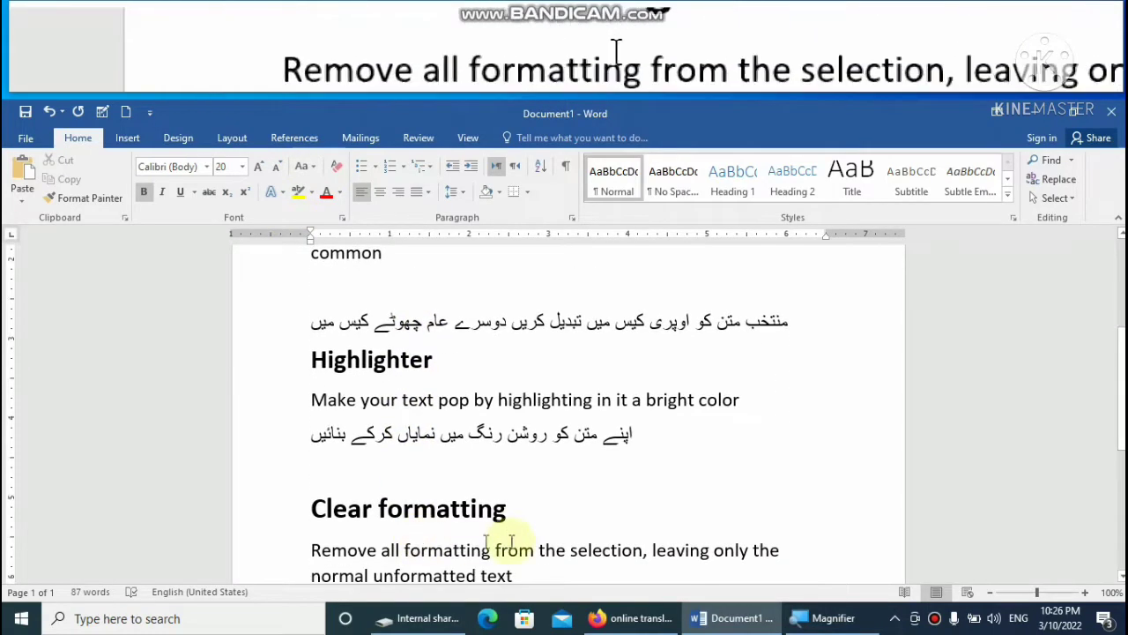
{"action": "scroll", "coordinate": [499, 520], "scroll_direction": "down", "scroll_amount": 1}
{"action": "scroll", "coordinate": [516, 529], "scroll_direction": "down", "scroll_amount": 3}
{"action": "scroll", "coordinate": [492, 529], "scroll_direction": "down", "scroll_amount": 1}
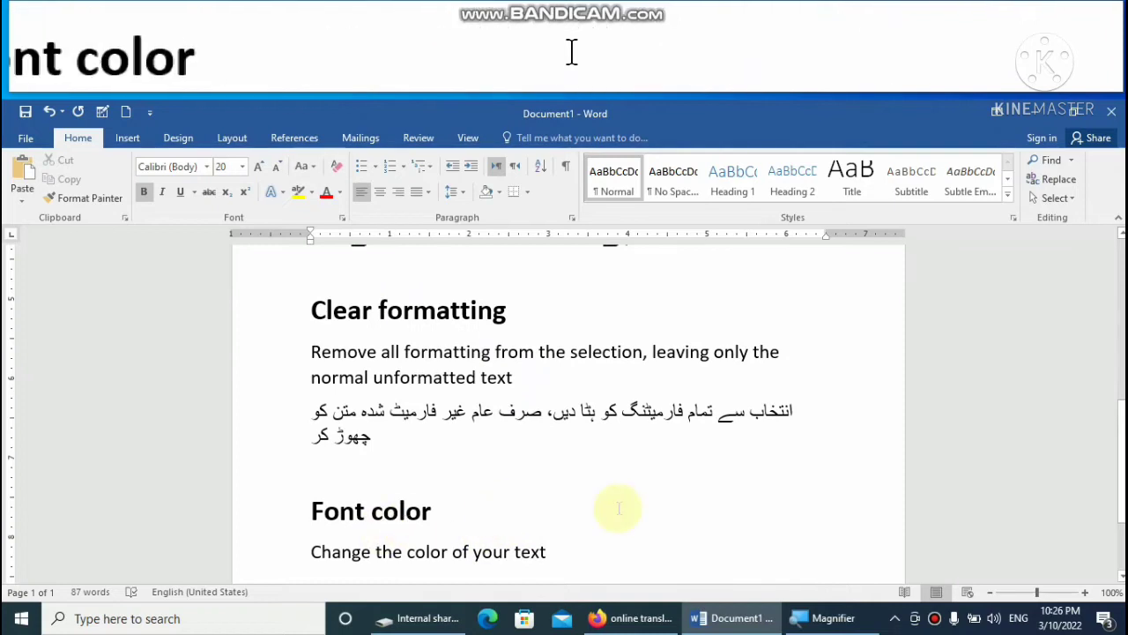
{"action": "scroll", "coordinate": [618, 508], "scroll_direction": "up", "scroll_amount": 1}
{"action": "scroll", "coordinate": [617, 510], "scroll_direction": "up", "scroll_amount": 5}
{"action": "scroll", "coordinate": [617, 507], "scroll_direction": "up", "scroll_amount": 5}
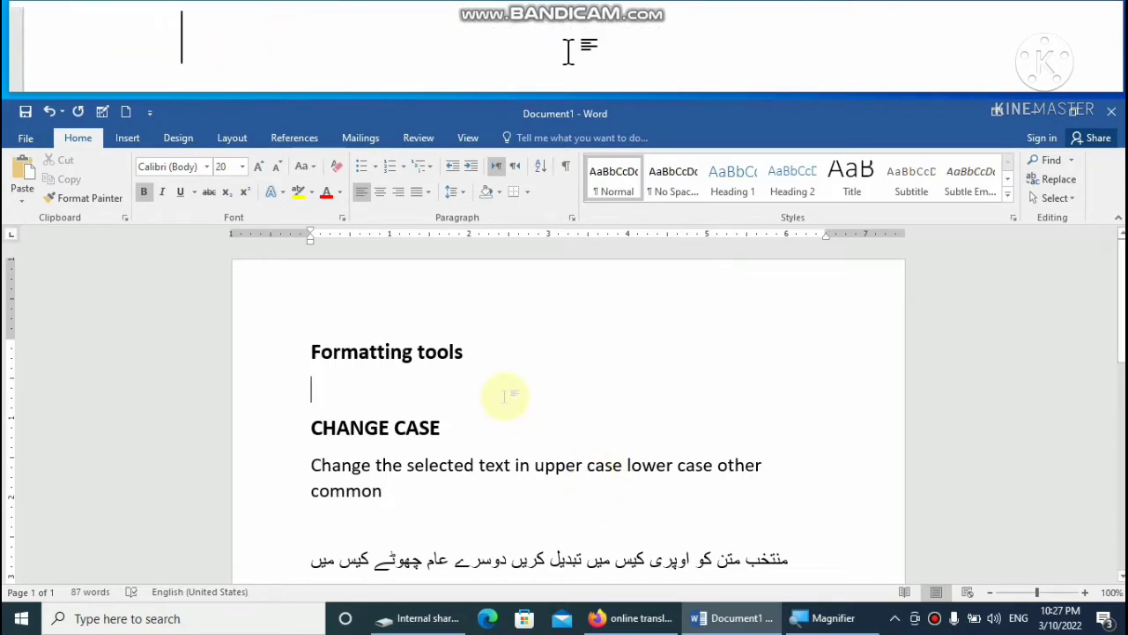
{"action": "key", "text": "alt"}
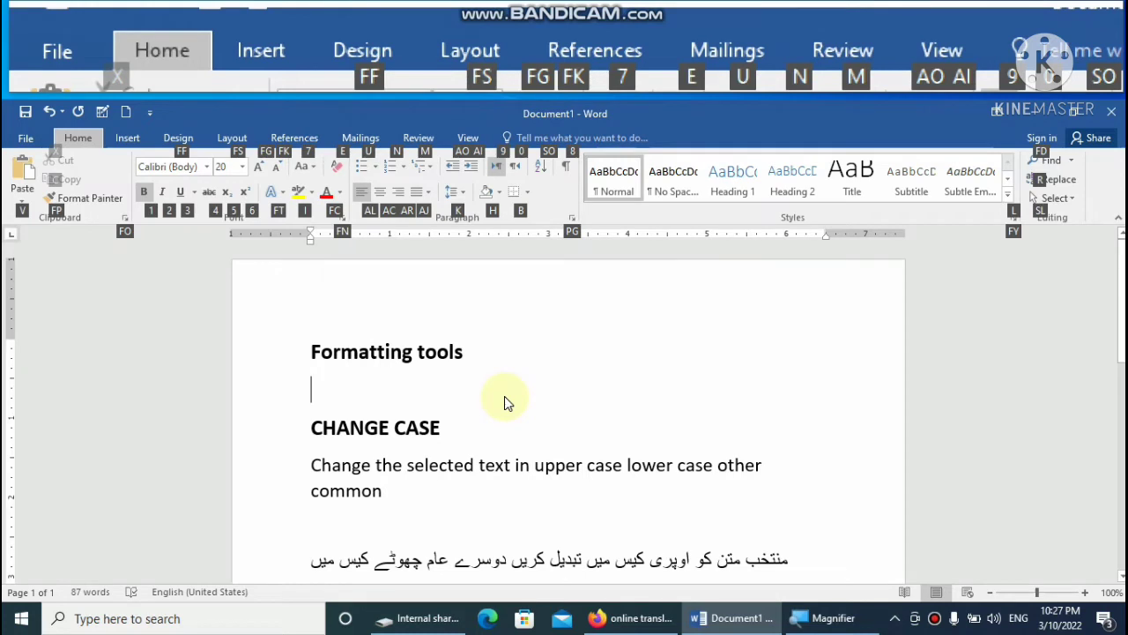
{"action": "left_click", "coordinate": [401, 386]}
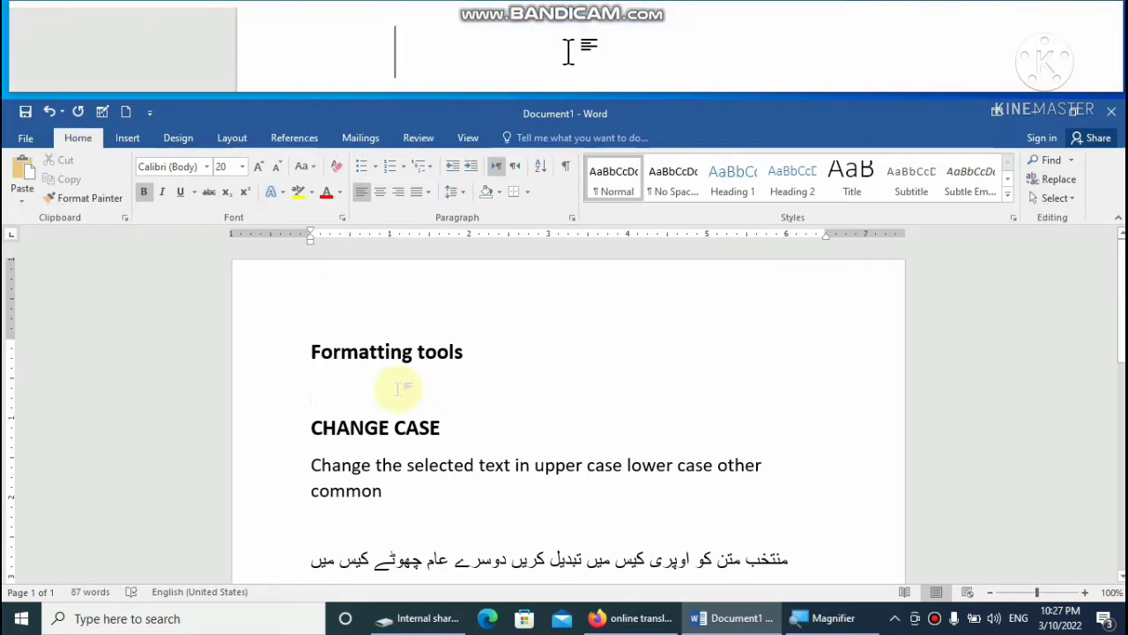
{"action": "type", "text": "alt "}
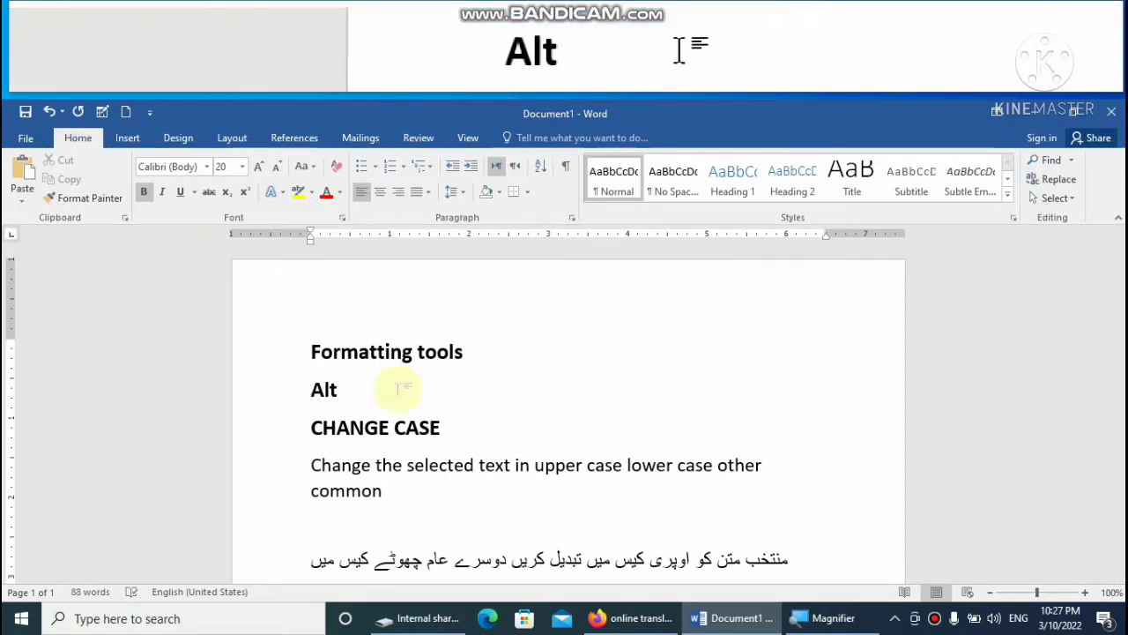
{"action": "type", "text": "+"}
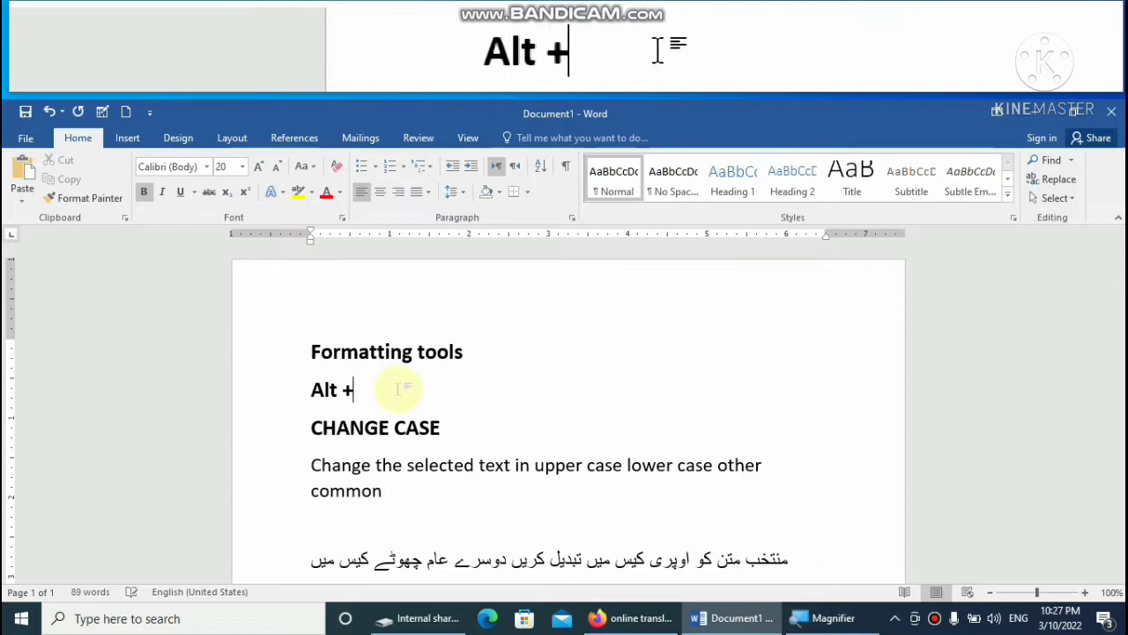
{"action": "type", "text": " h"}
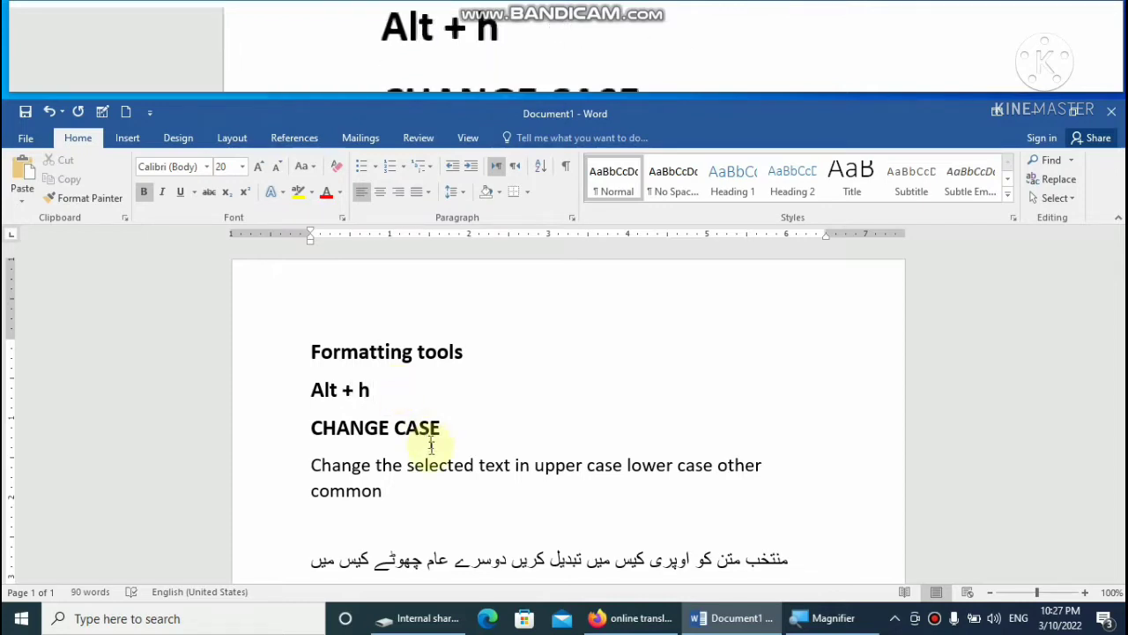
{"action": "type", "text": " 7"}
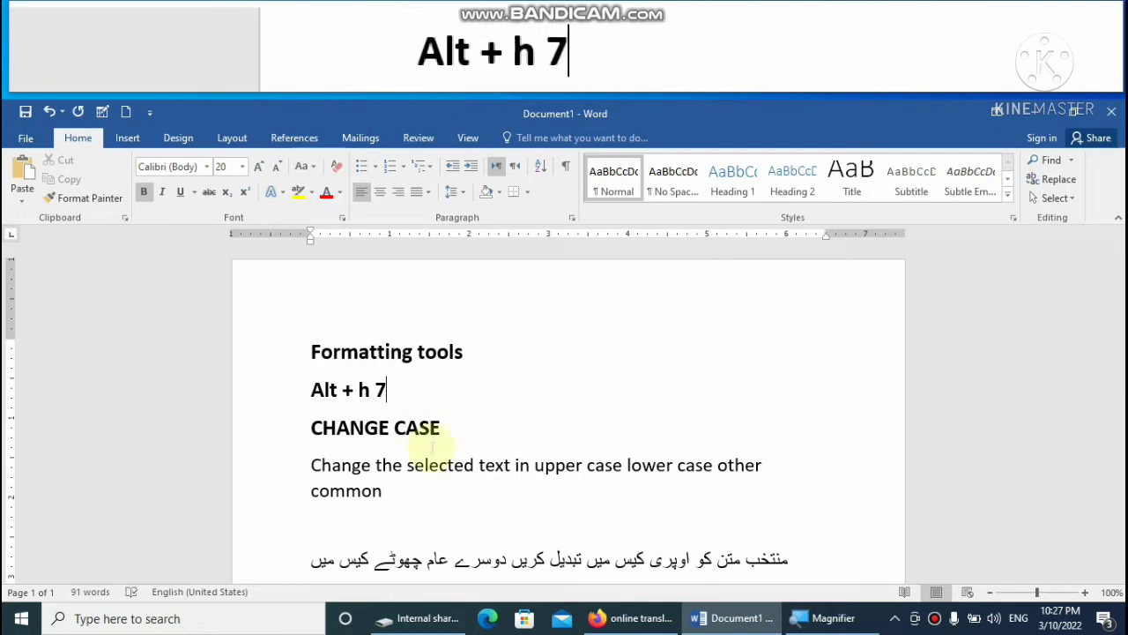
Open the Change Case list with Alt, H, 7 and close it without changes.
{"action": "key", "text": "alt+h"}
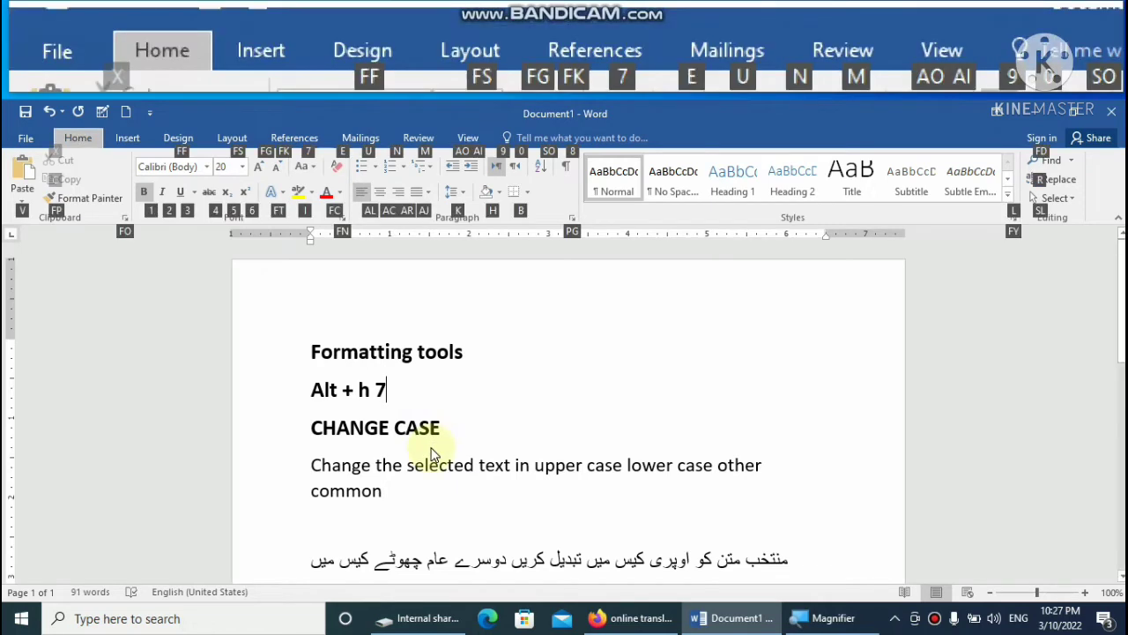
{"action": "key", "text": "7"}
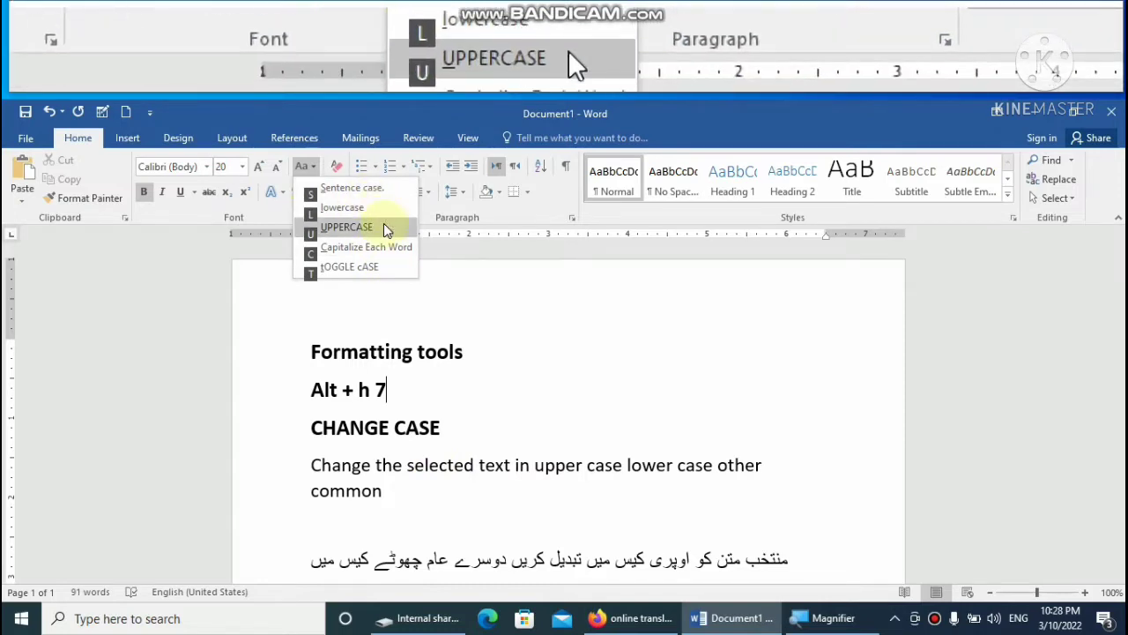
{"action": "left_click", "coordinate": [529, 385]}
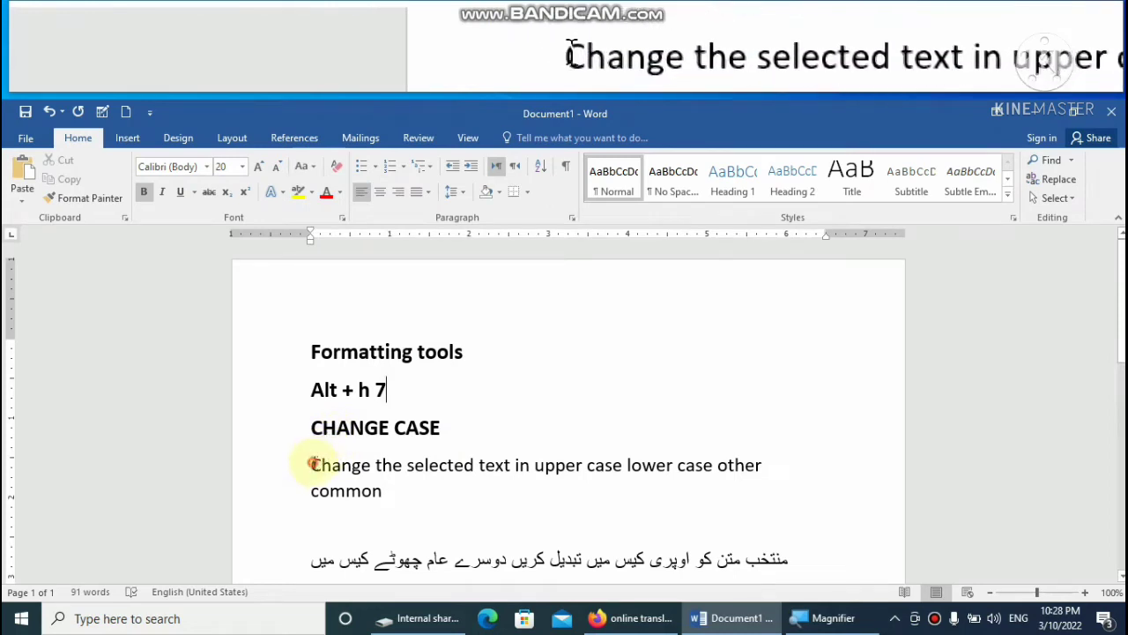
Convert the paragraph under CHANGE CASE to UPPERCASE.
{"action": "left_click_drag", "start_coordinate": [311, 464], "coordinate": [753, 485]}
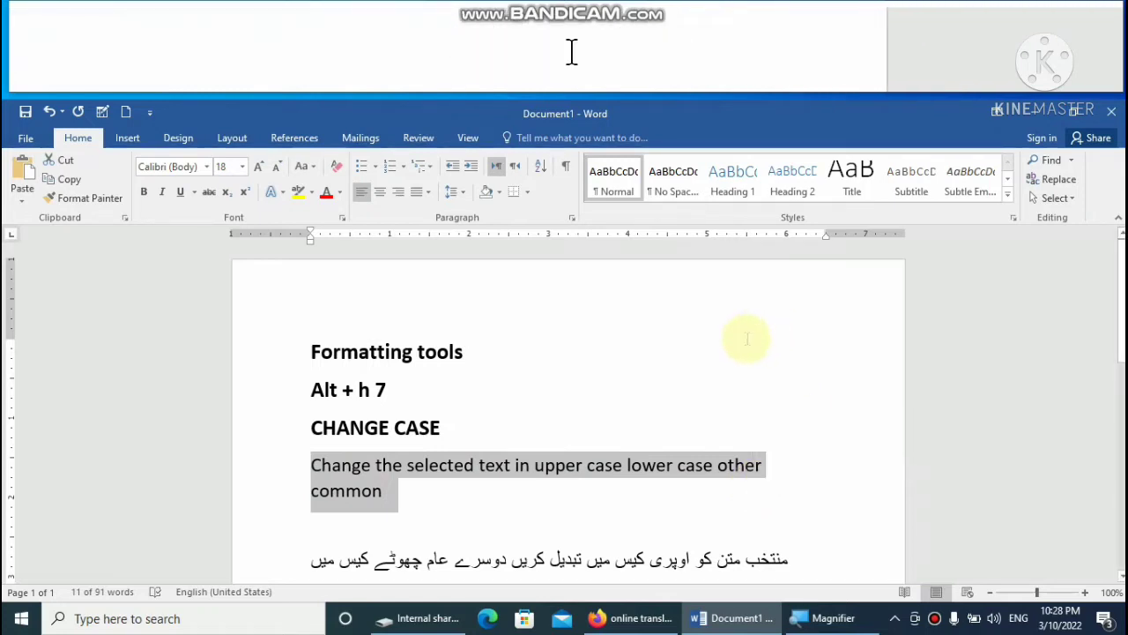
{"action": "key", "text": "alt+h"}
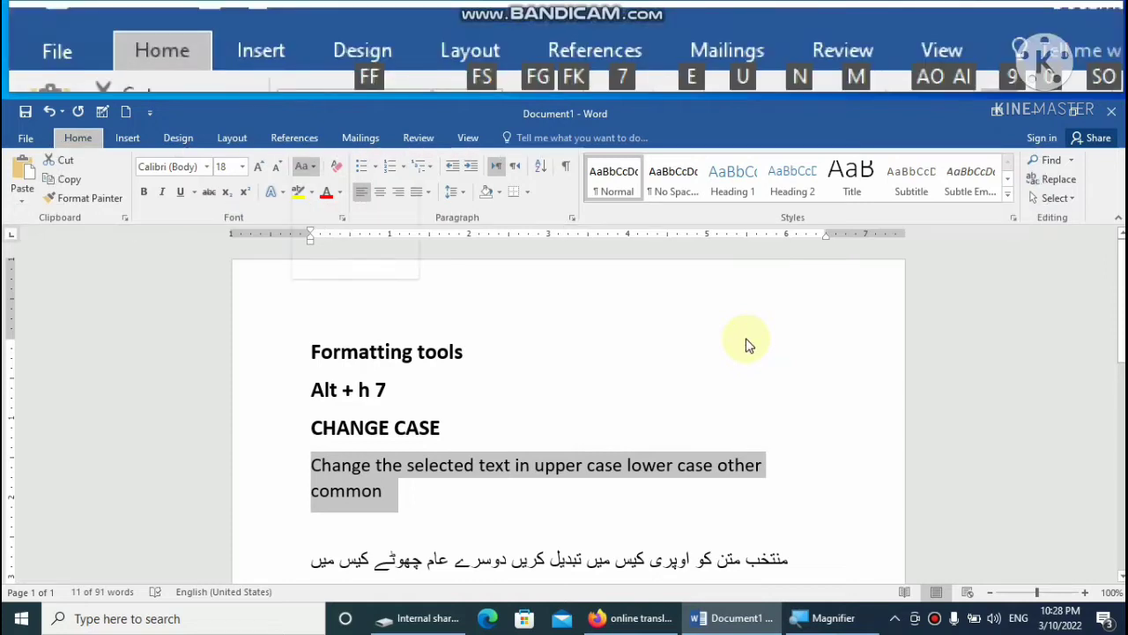
{"action": "key", "text": "7"}
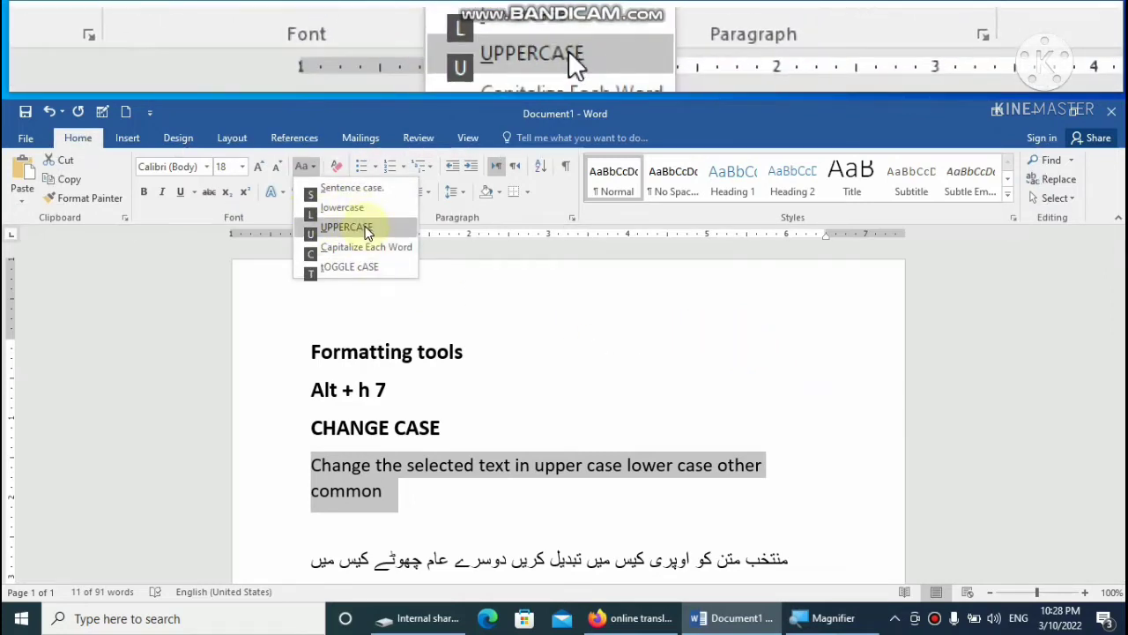
{"action": "left_click", "coordinate": [368, 229]}
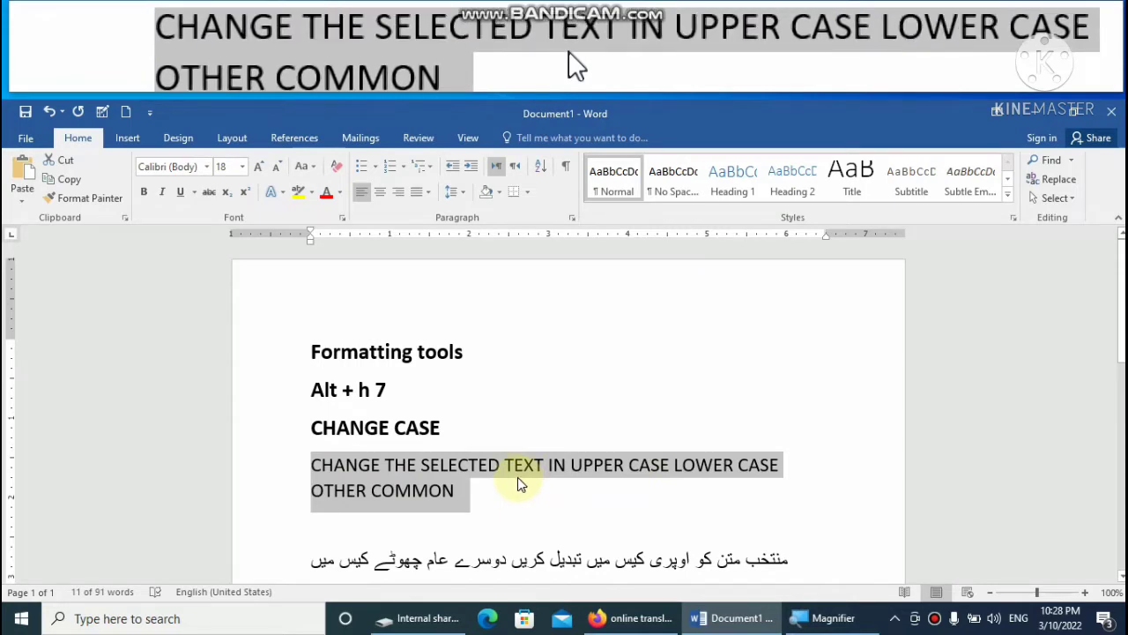
Change the same paragraph to lowercase and deselect it.
{"action": "key", "text": "alt+h"}
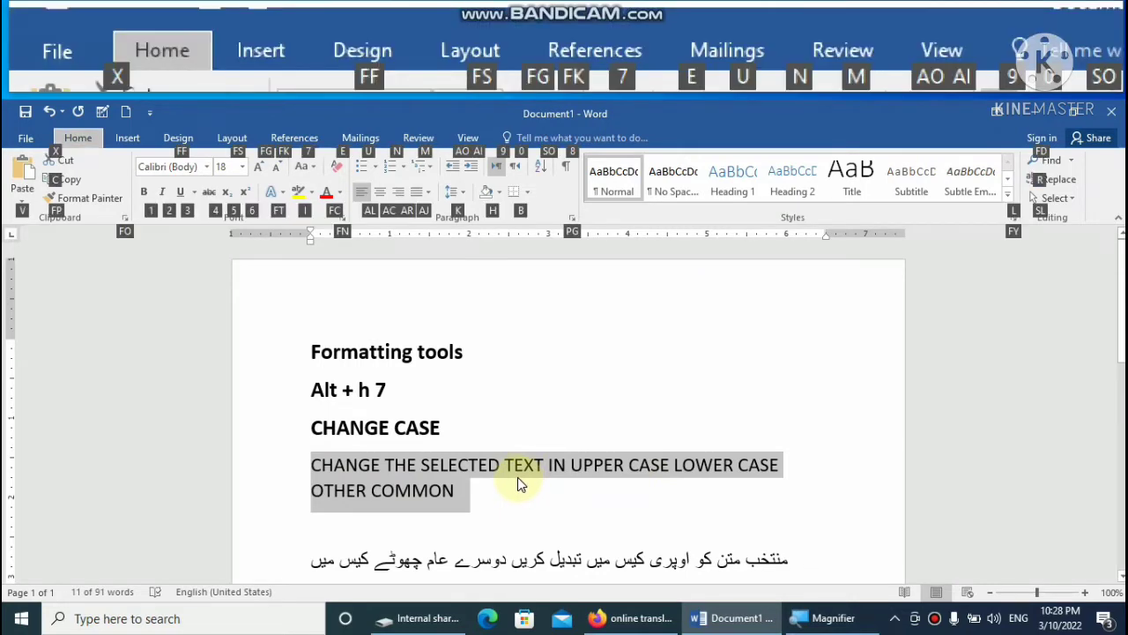
{"action": "key", "text": "7"}
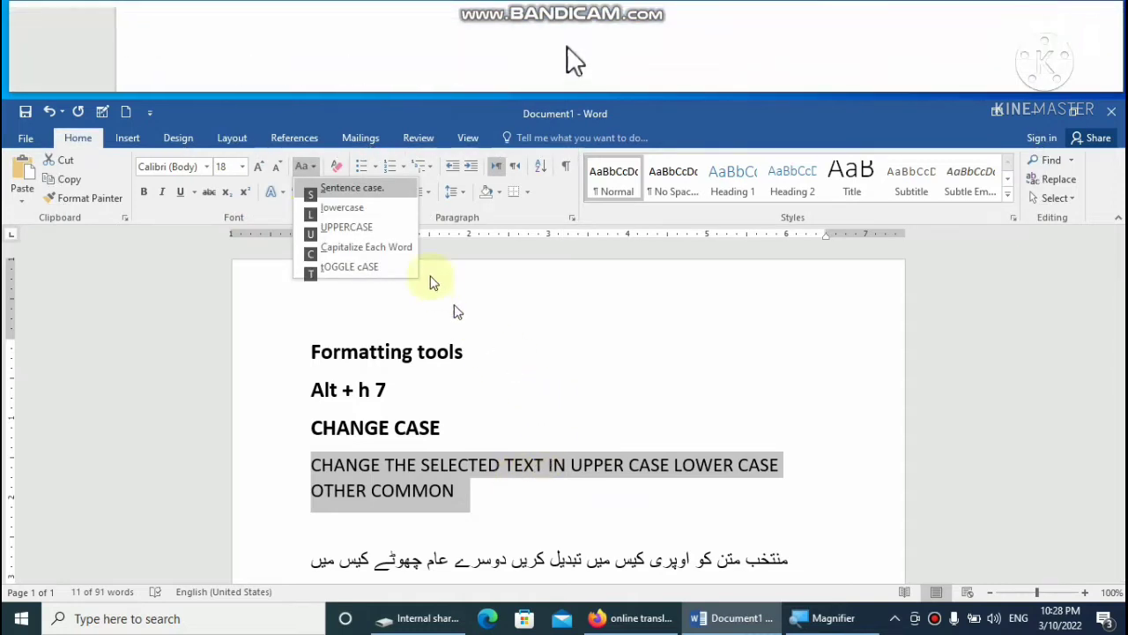
{"action": "left_click", "coordinate": [371, 208]}
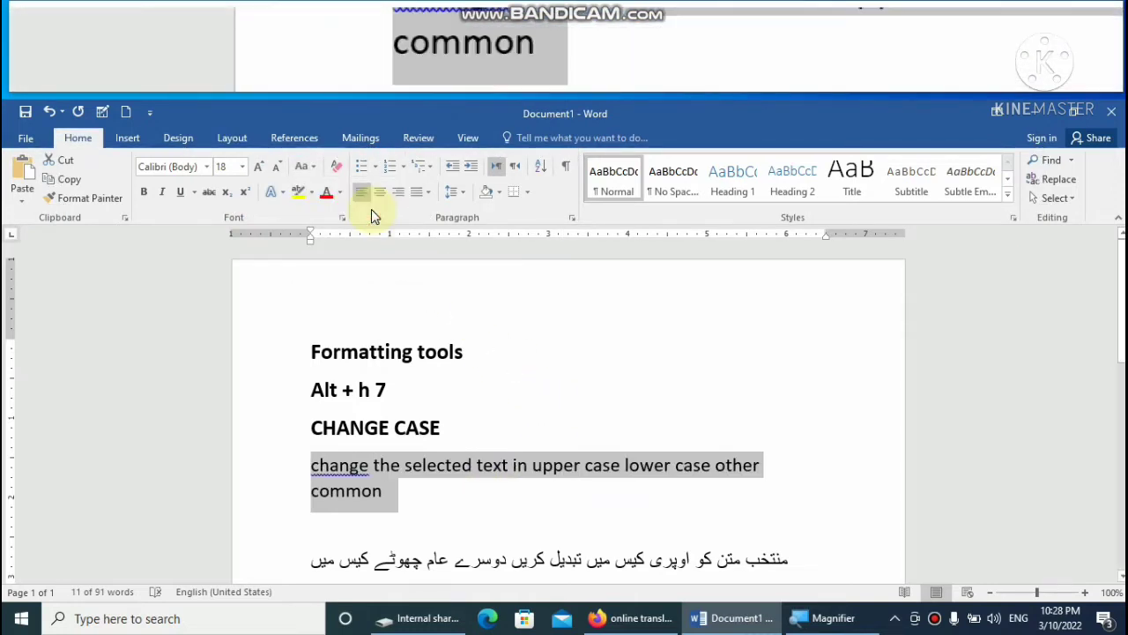
{"action": "left_click", "coordinate": [460, 429]}
Append 'shift + f3' to the shortcut line and select the lowercase paragraph below.
{"action": "left_click", "coordinate": [448, 388]}
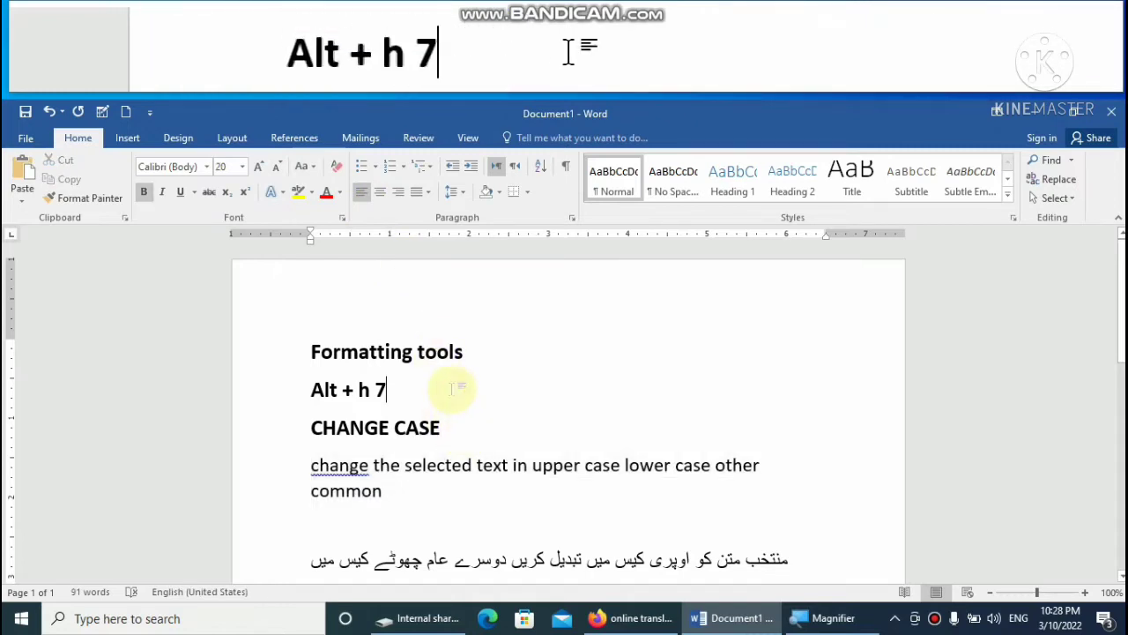
{"action": "type", "text": "  shift"}
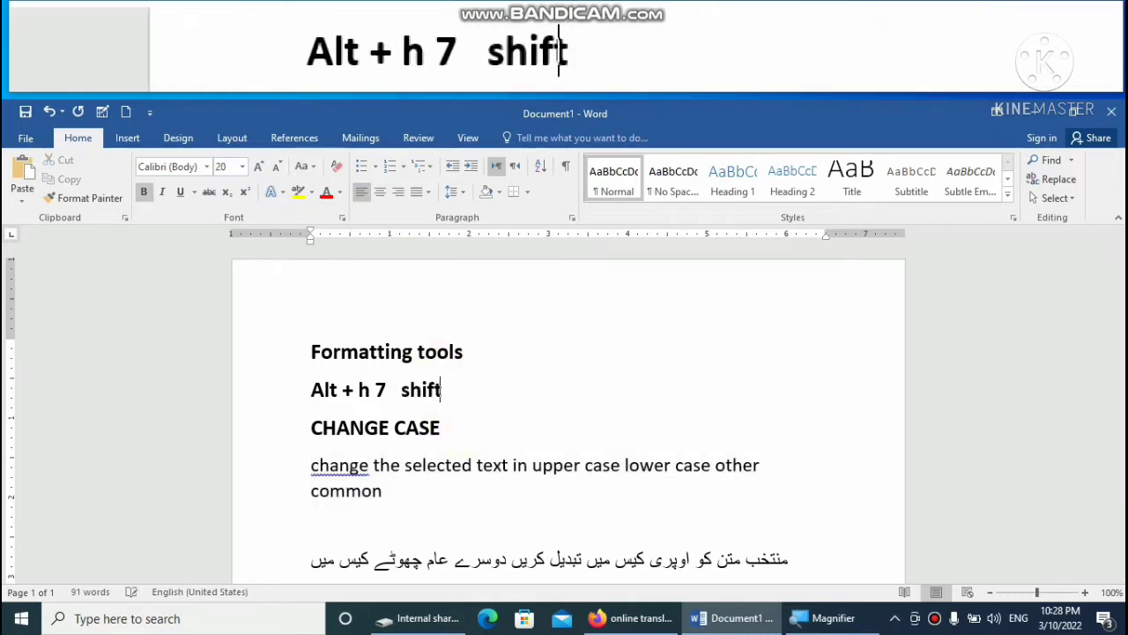
{"action": "type", "text": " +"}
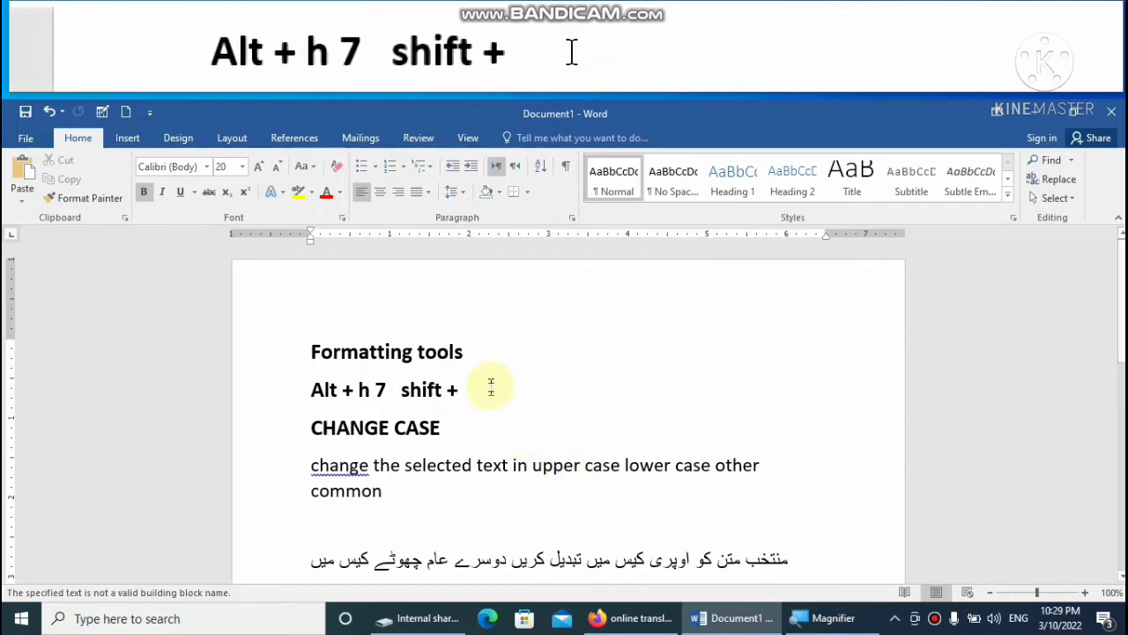
{"action": "type", "text": "f"}
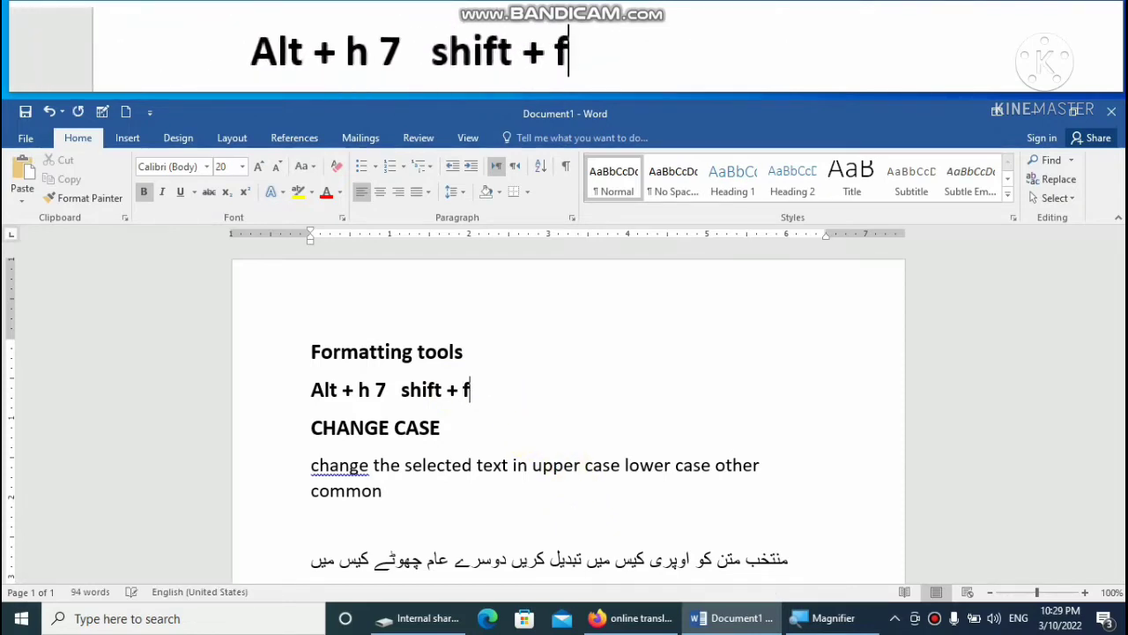
{"action": "type", "text": "3"}
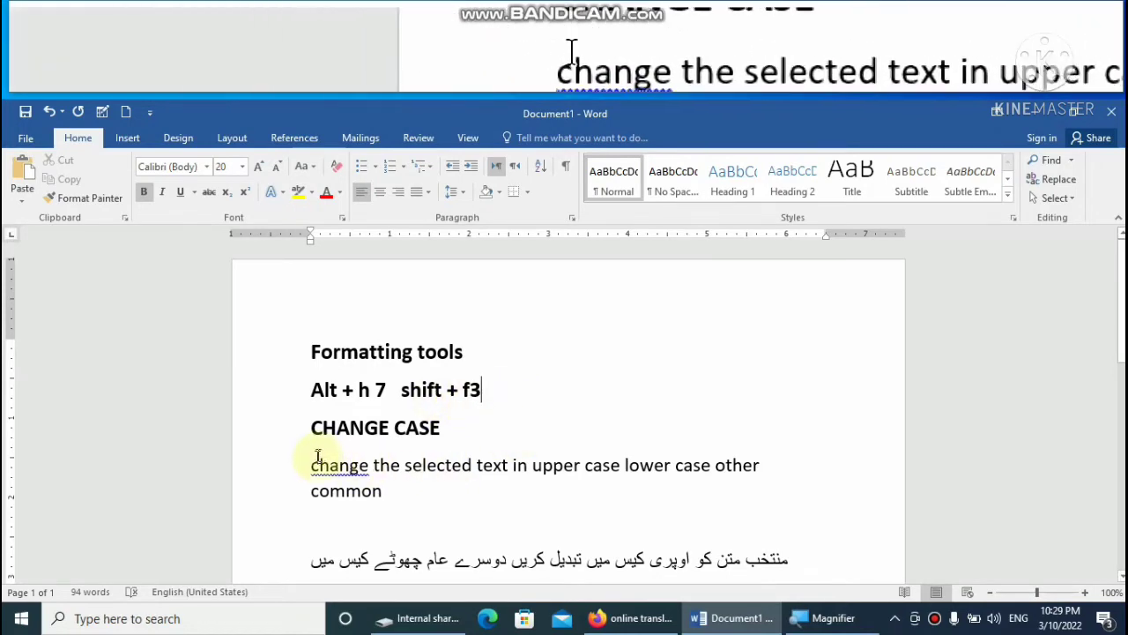
{"action": "mouse_move", "coordinate": [314, 465]}
{"action": "left_mouse_down"}
{"action": "mouse_move", "coordinate": [345, 488]}
{"action": "mouse_move", "coordinate": [395, 492]}
{"action": "left_mouse_up"}
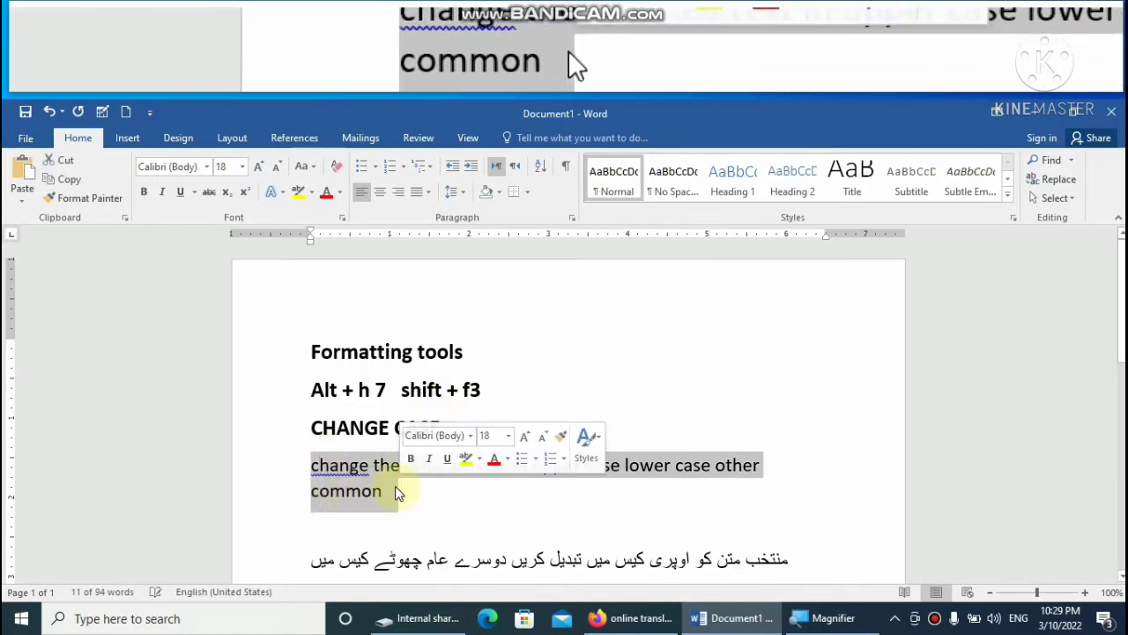
Cycle the sentence with Shift+F3 through Capitalize Each Word, UPPERCASE and lowercase, ending lowercase.
{"action": "key", "text": "shift+F3"}
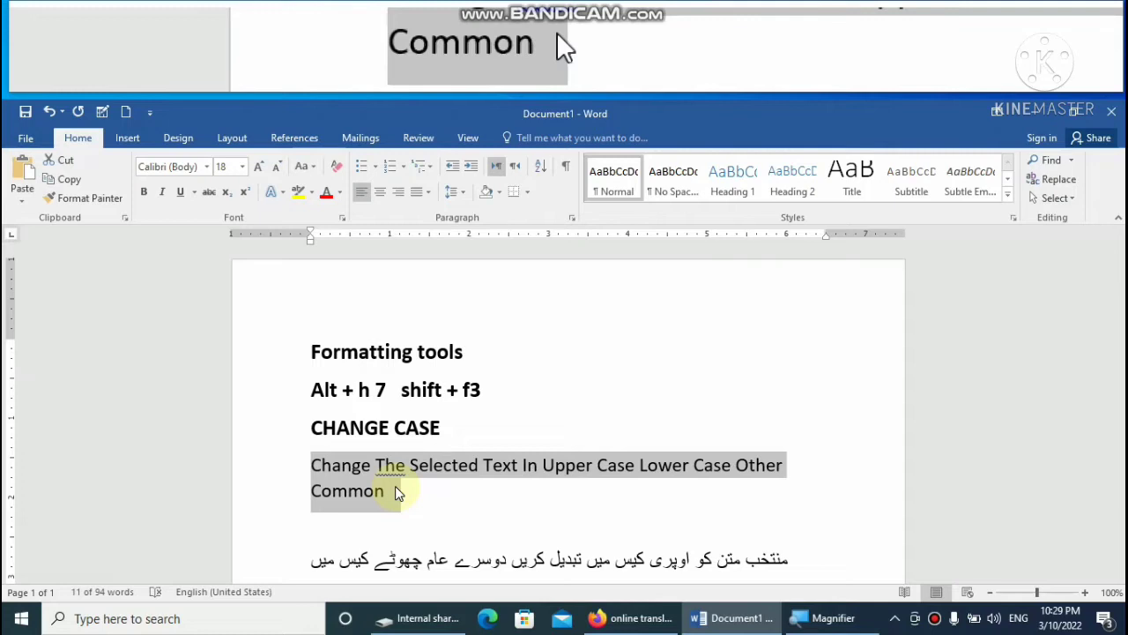
{"action": "key", "text": "shift+F3"}
{"action": "key", "text": "shift+F3"}
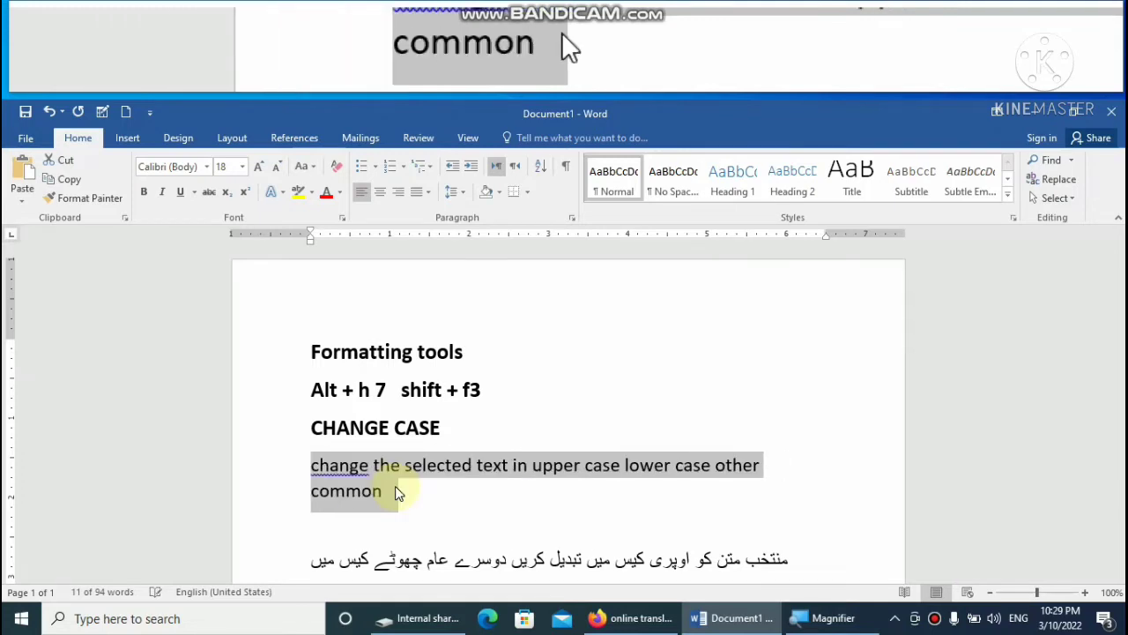
{"action": "key", "text": "shift+F3"}
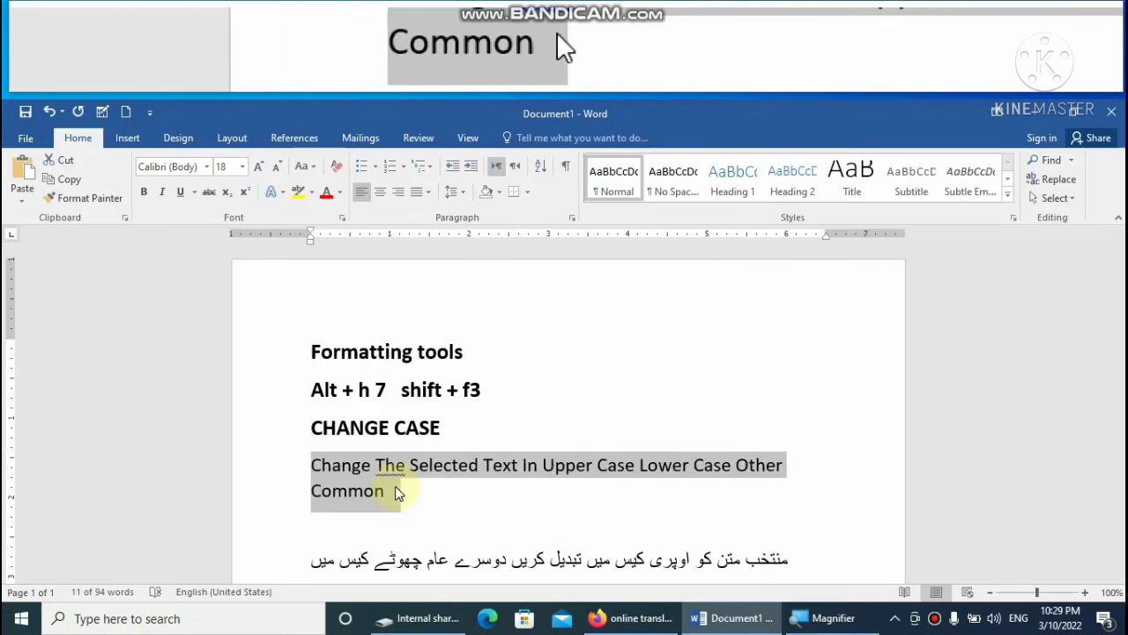
{"action": "key", "text": "shift+F3"}
{"action": "key", "text": "shift+F3"}
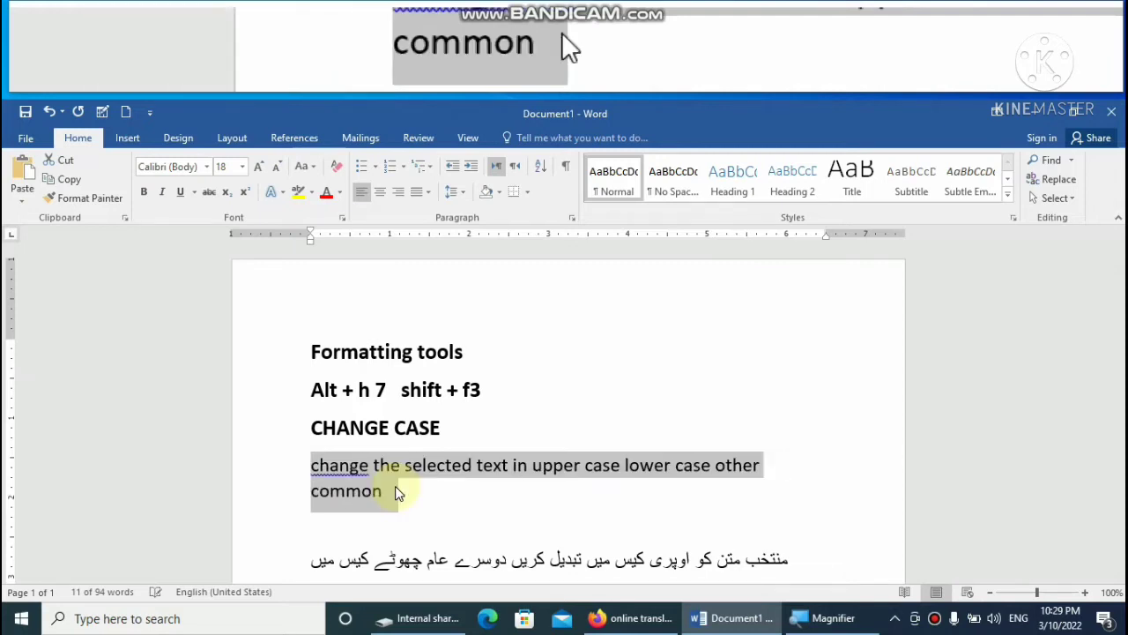
{"action": "key", "text": "shift+F3"}
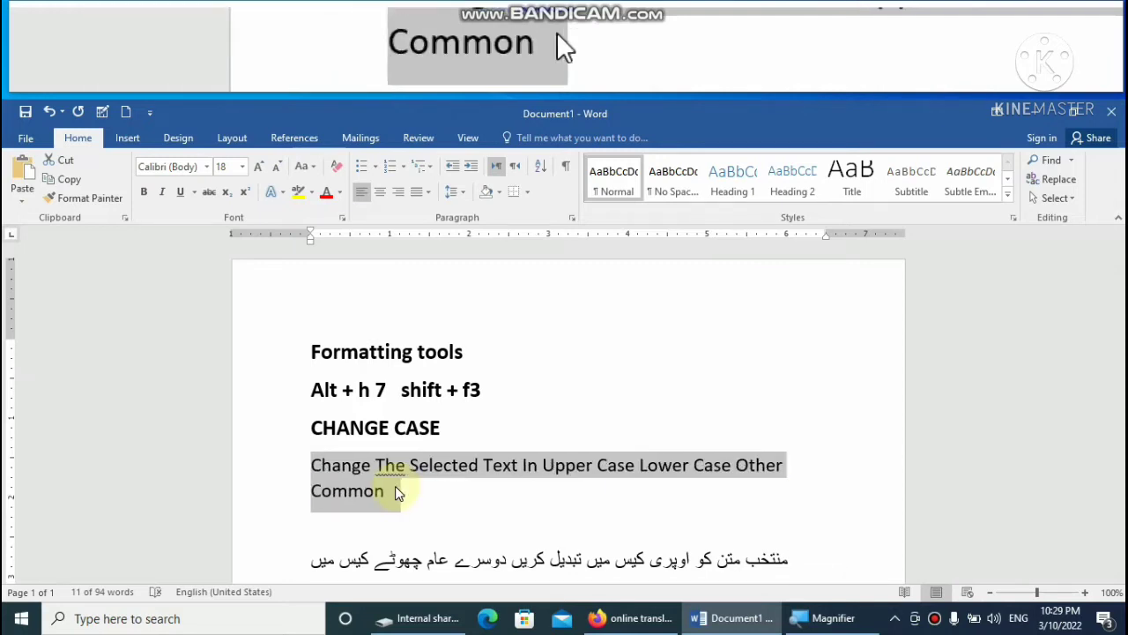
{"action": "key", "text": "shift+F3"}
{"action": "key", "text": "shift+F3"}
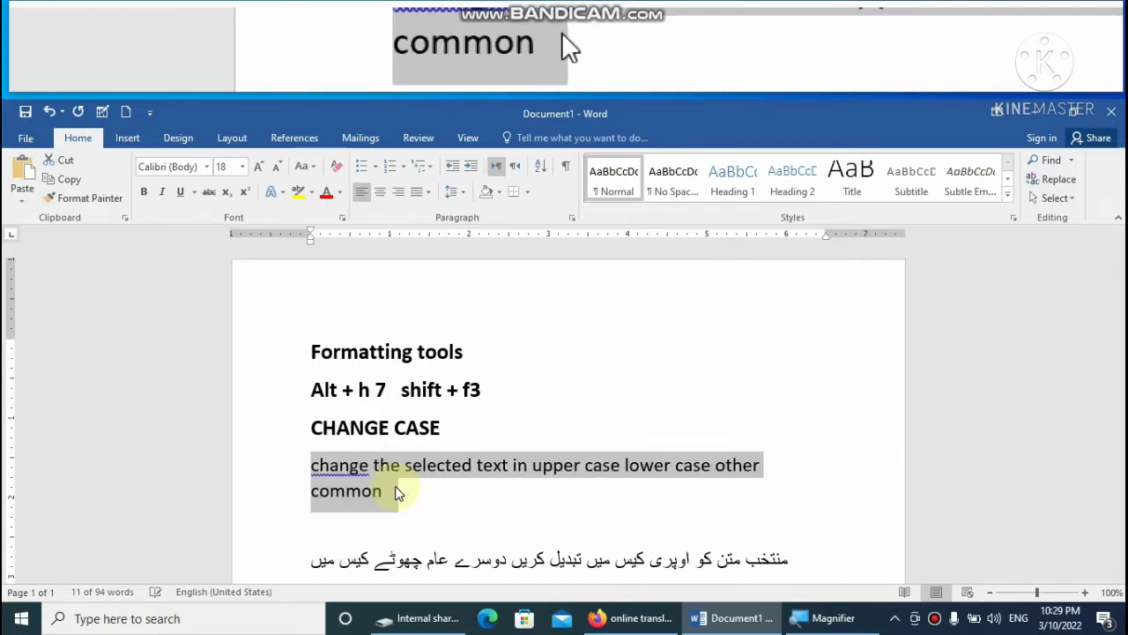
{"action": "key", "text": "shift+F3"}
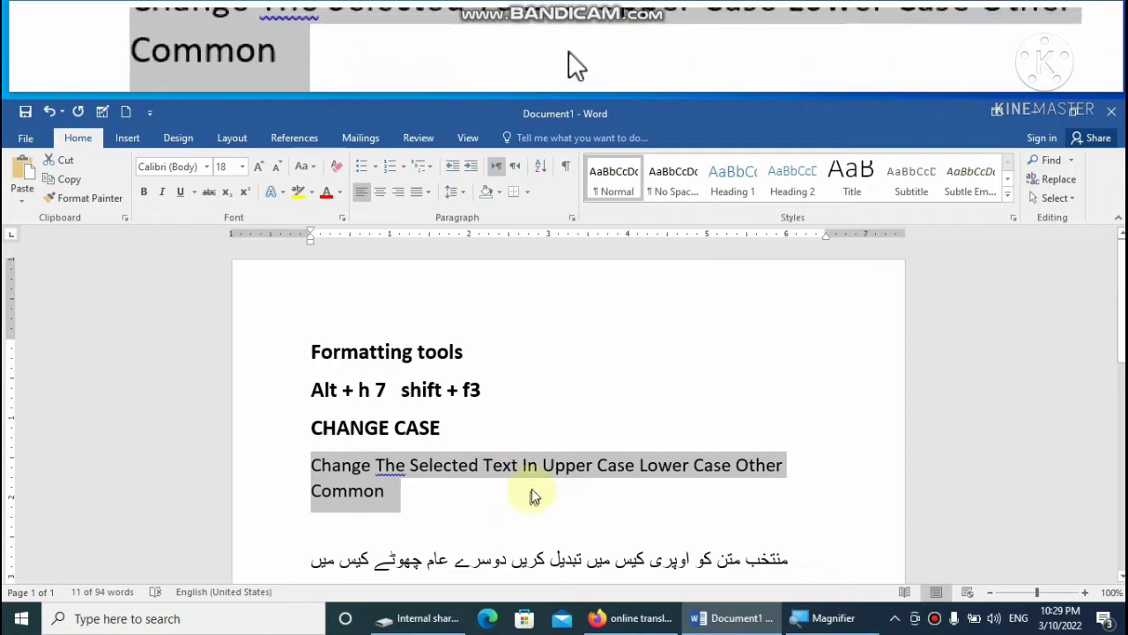
Insert a page break below the Font color notes to start page 2.
{"action": "scroll", "coordinate": [532, 483], "scroll_direction": "down", "scroll_amount": 1}
{"action": "scroll", "coordinate": [539, 465], "scroll_direction": "down", "scroll_amount": 2}
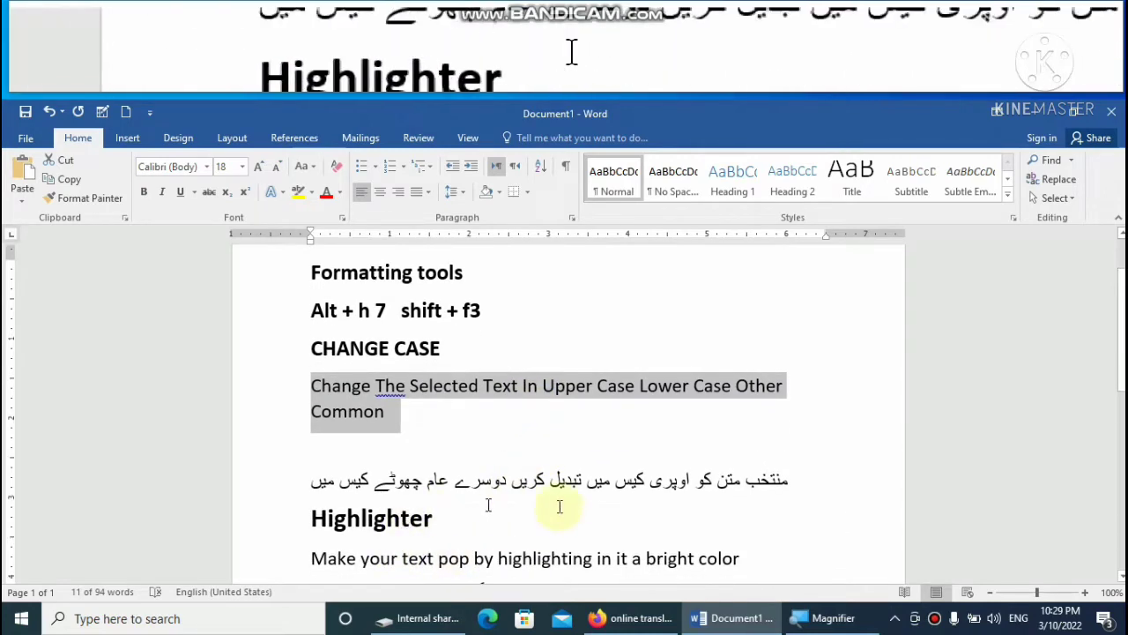
{"action": "scroll", "coordinate": [503, 525], "scroll_direction": "down", "scroll_amount": 1}
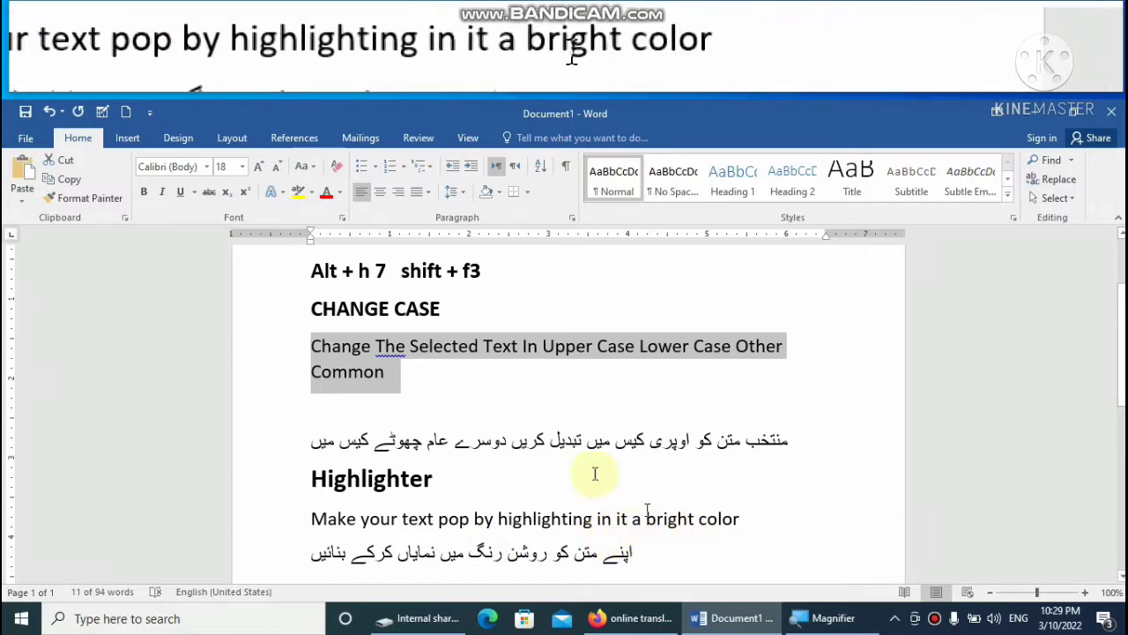
{"action": "scroll", "coordinate": [668, 553], "scroll_direction": "down", "scroll_amount": 1}
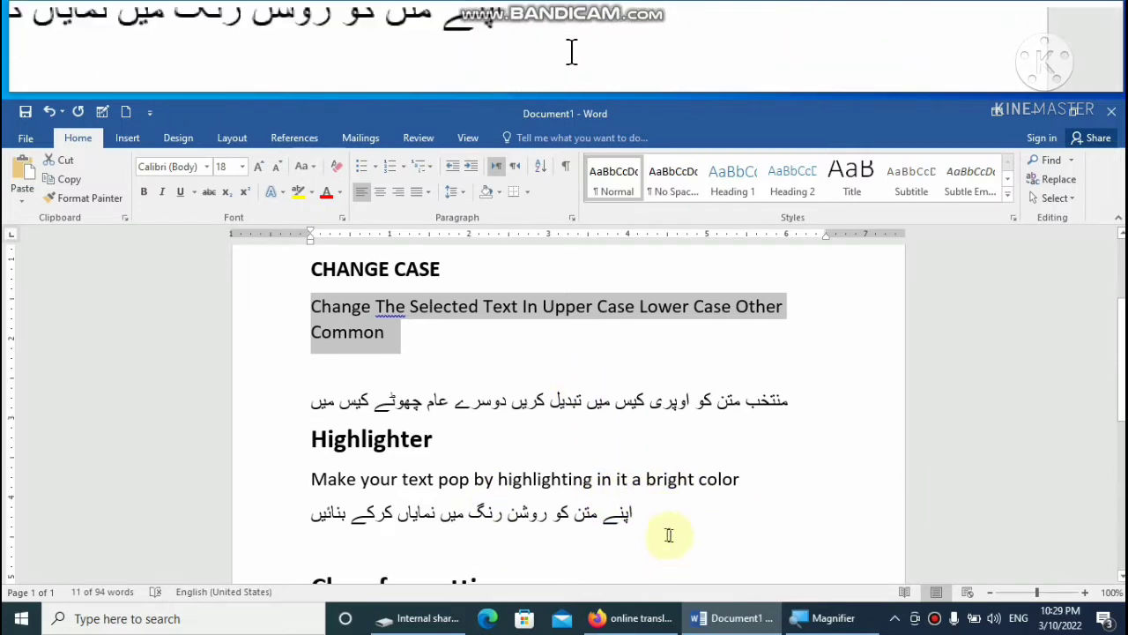
{"action": "scroll", "coordinate": [669, 528], "scroll_direction": "down", "scroll_amount": 1}
{"action": "scroll", "coordinate": [668, 520], "scroll_direction": "down", "scroll_amount": 3}
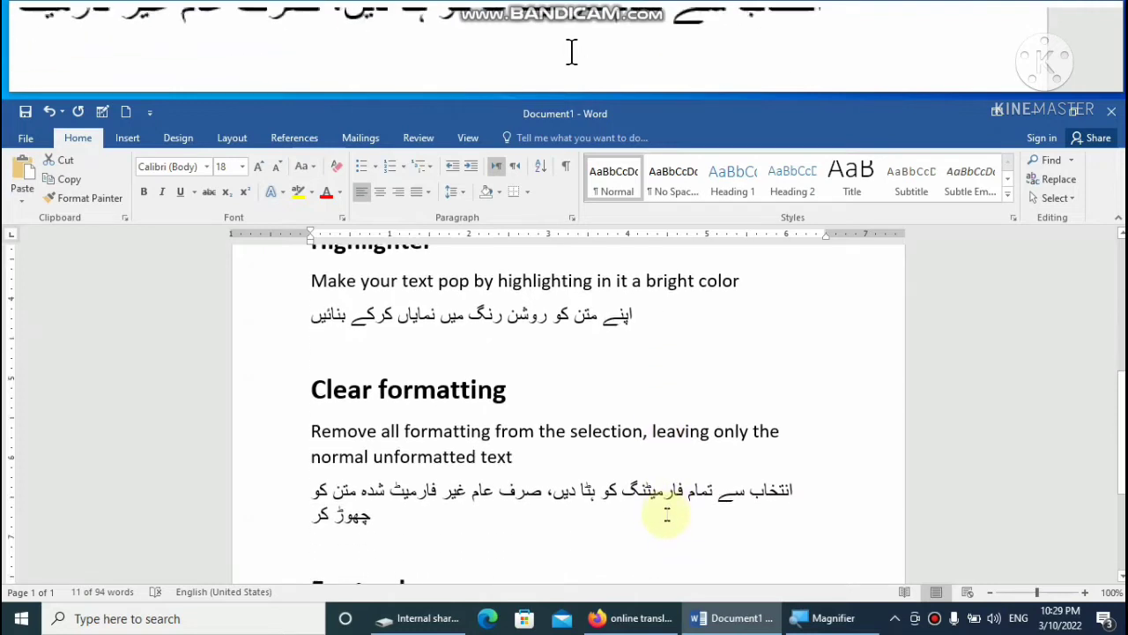
{"action": "scroll", "coordinate": [667, 516], "scroll_direction": "down", "scroll_amount": 3}
{"action": "left_click", "coordinate": [493, 491]}
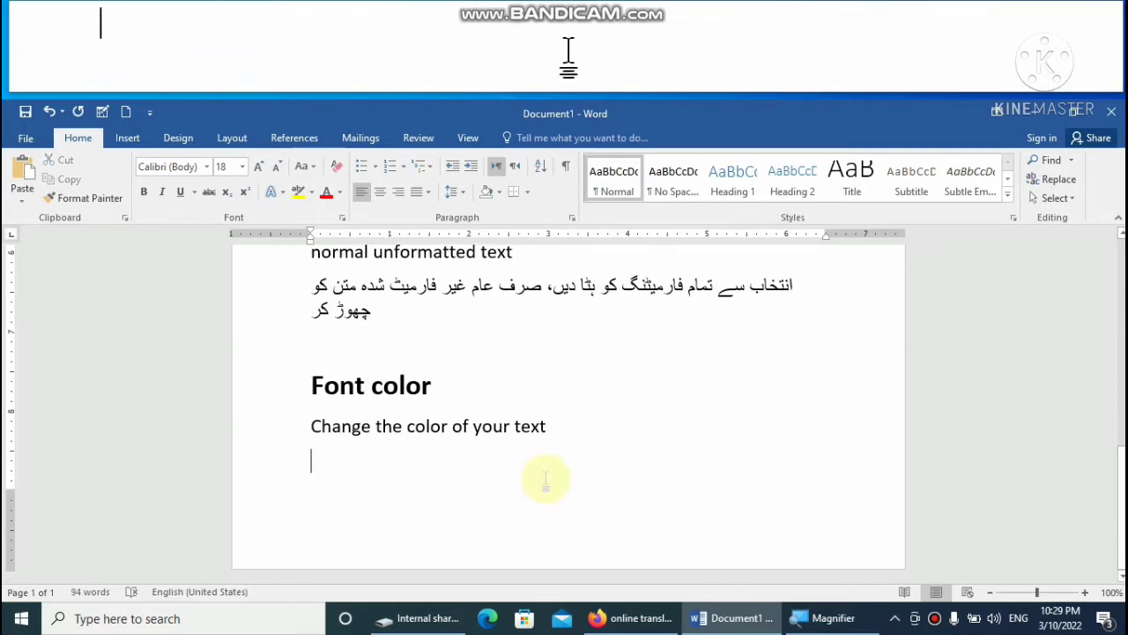
{"action": "key", "text": "ctrl+Return"}
Generate sample paragraphs on the new page with =rand().
{"action": "type", "text": "rn"}
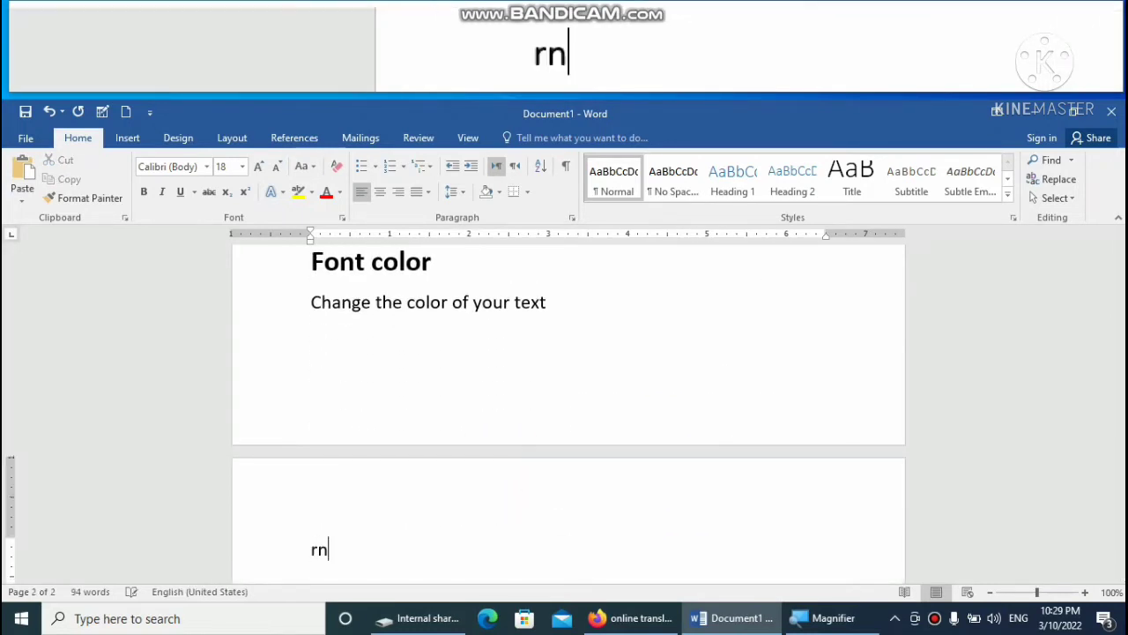
{"action": "type", "text": "and"}
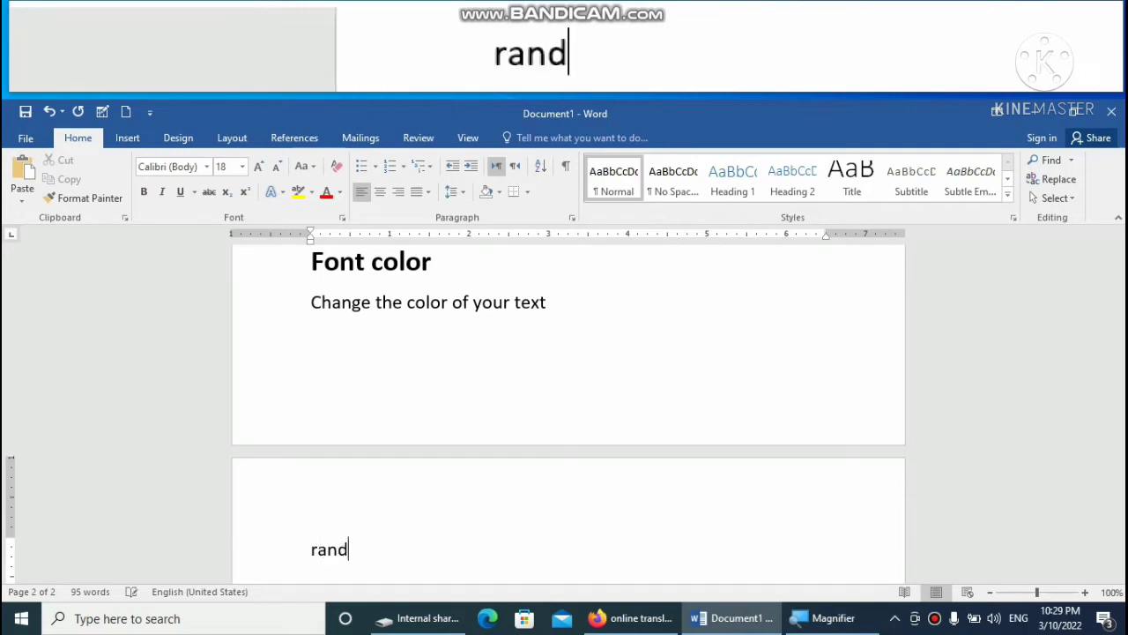
{"action": "key", "text": "BackSpace"}
{"action": "key", "text": "BackSpace"}
{"action": "key", "text": "BackSpace"}
{"action": "key", "text": "BackSpace"}
{"action": "type", "text": "="}
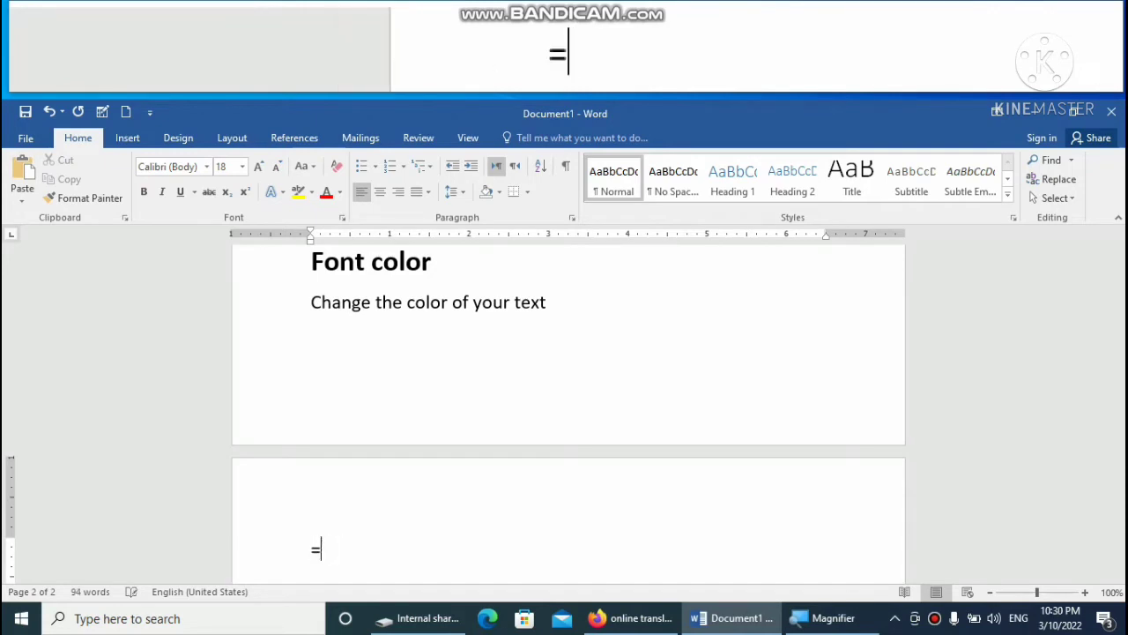
{"action": "type", "text": "rand("}
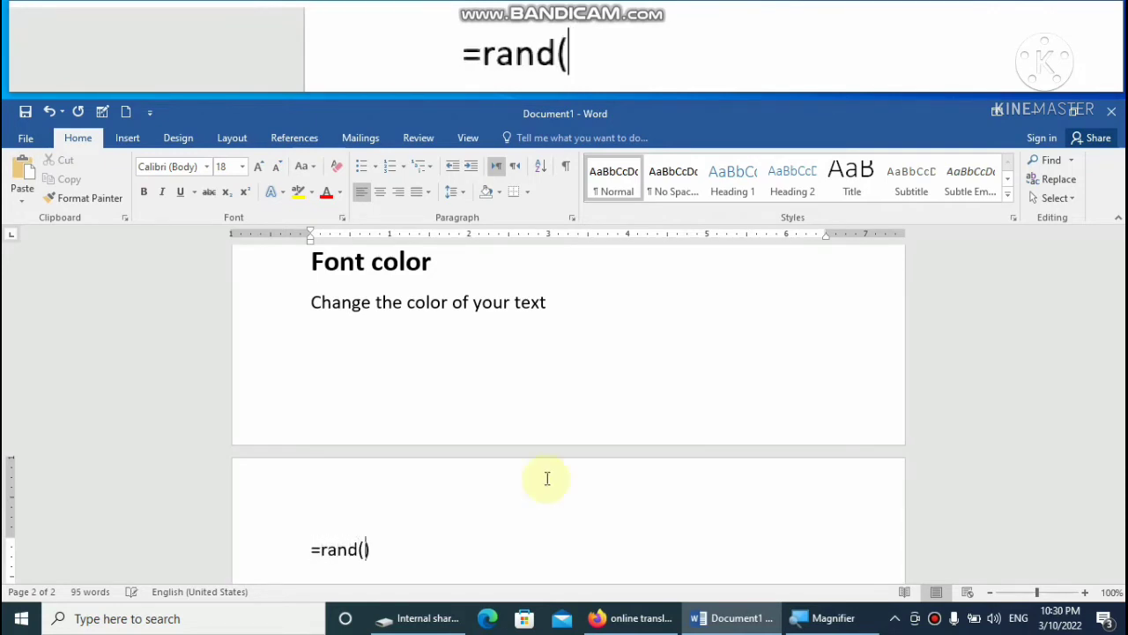
{"action": "type", "text": ")"}
{"action": "key", "text": "Return"}
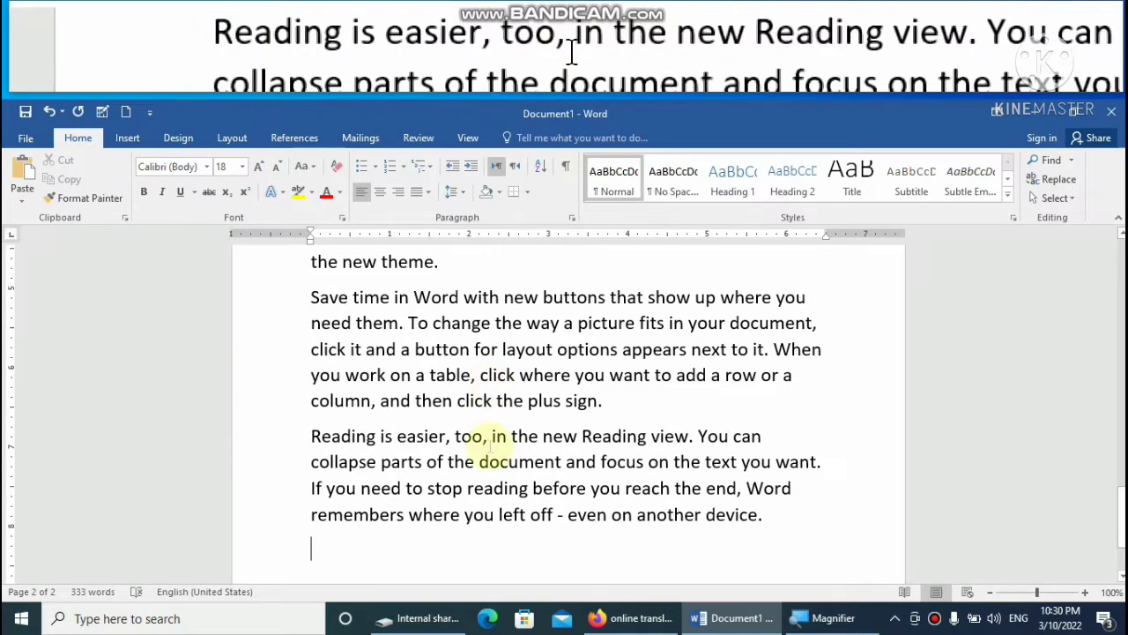
{"action": "scroll", "coordinate": [574, 414], "scroll_direction": "up", "scroll_amount": 2}
{"action": "scroll", "coordinate": [577, 410], "scroll_direction": "up", "scroll_amount": 2}
{"action": "scroll", "coordinate": [584, 407], "scroll_direction": "up", "scroll_amount": 1}
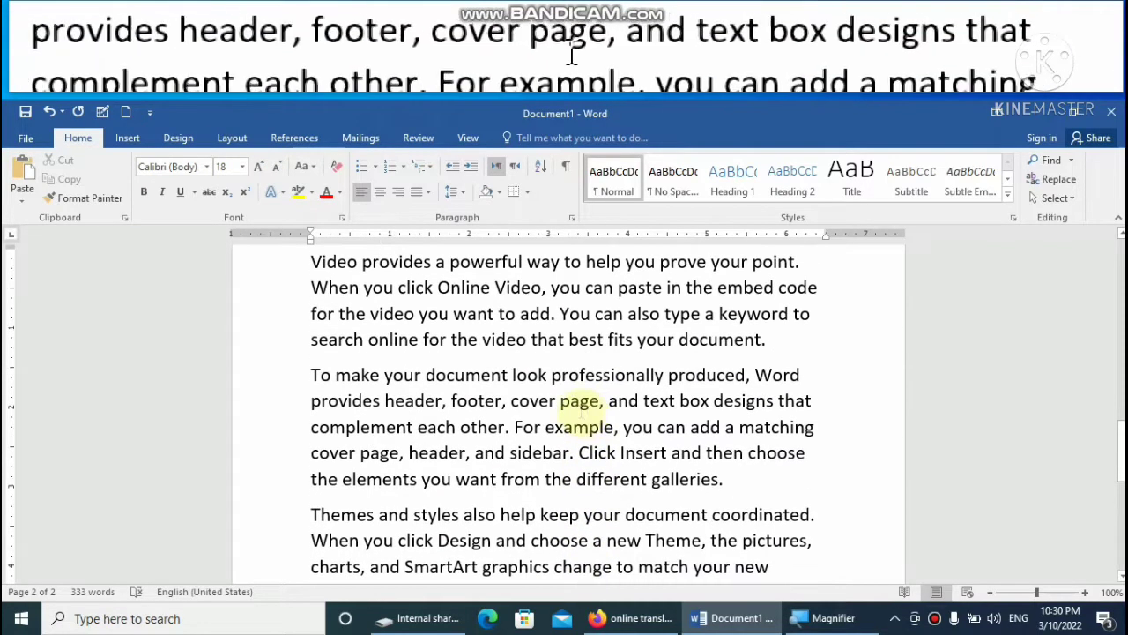
{"action": "scroll", "coordinate": [577, 403], "scroll_direction": "up", "scroll_amount": 2}
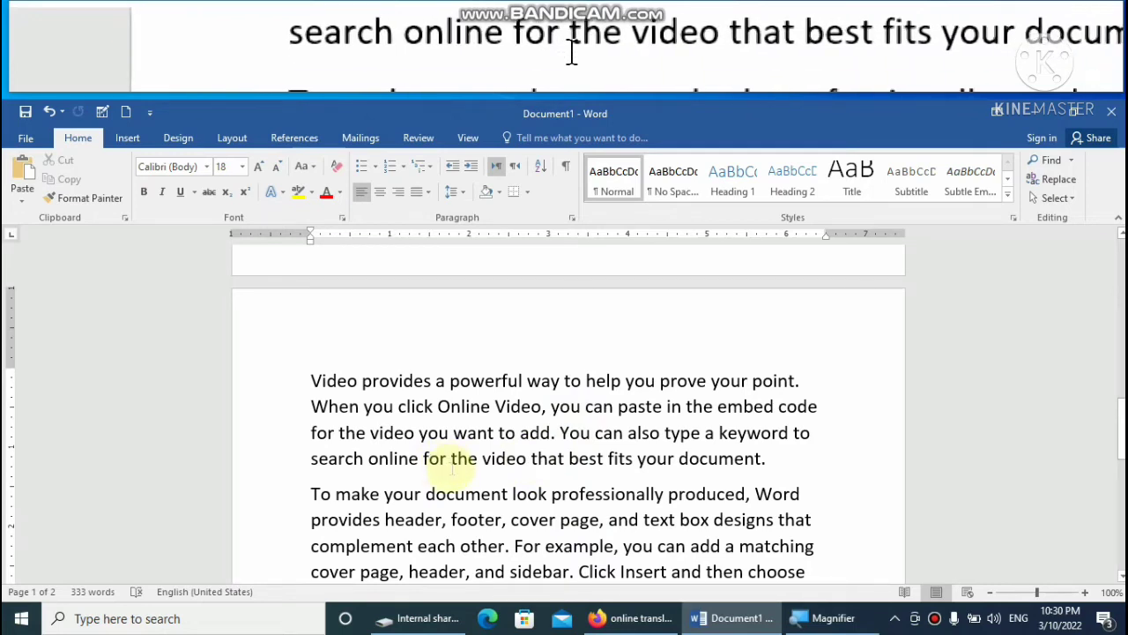
{"action": "double_click", "coordinate": [401, 459]}
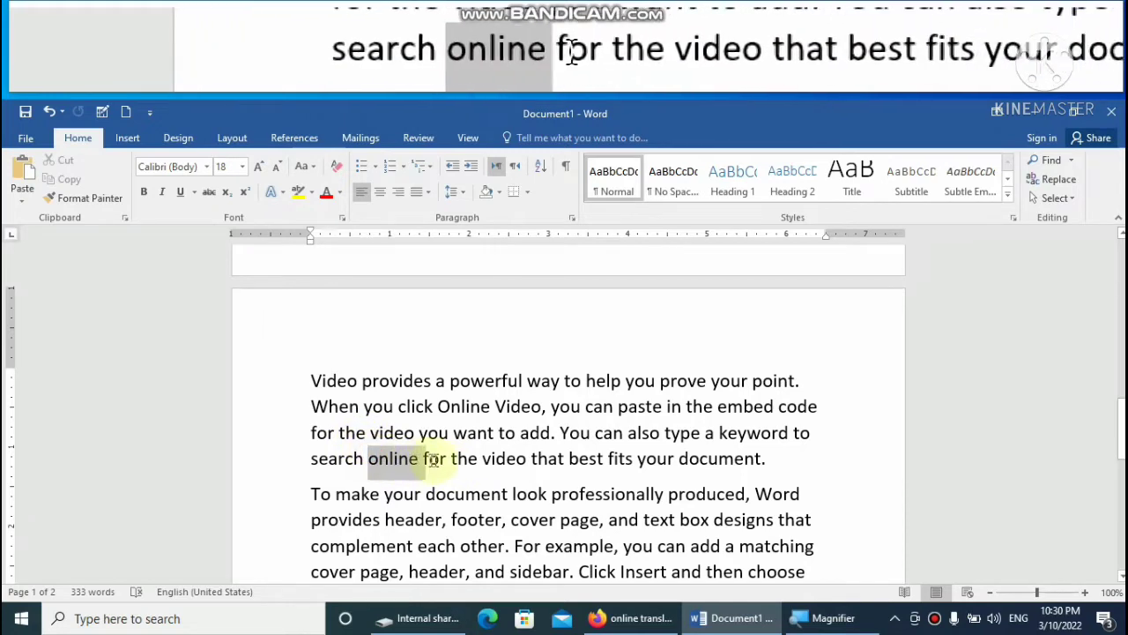
{"action": "left_click_drag", "start_coordinate": [432, 462], "coordinate": [511, 470]}
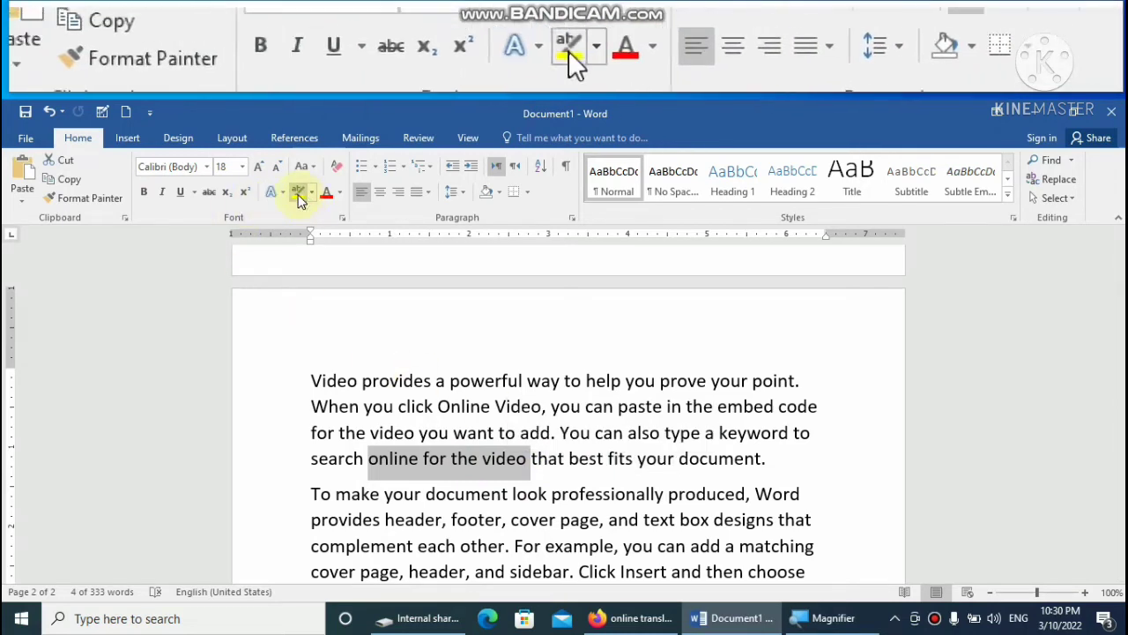
{"action": "key", "text": "alt"}
{"action": "key", "text": "h"}
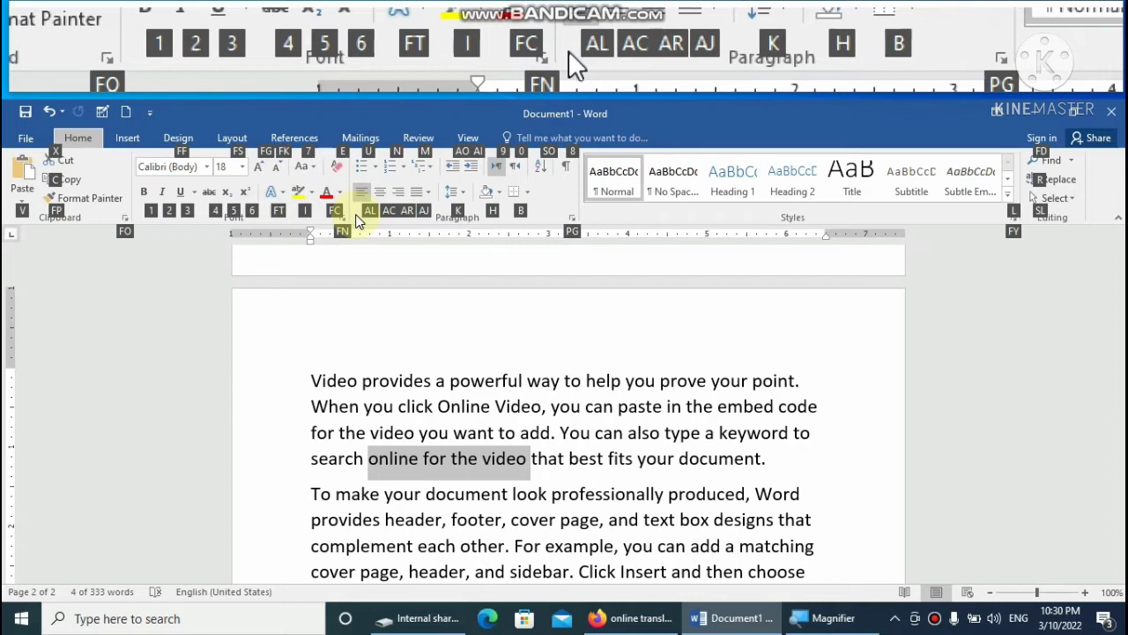
{"action": "key", "text": "i"}
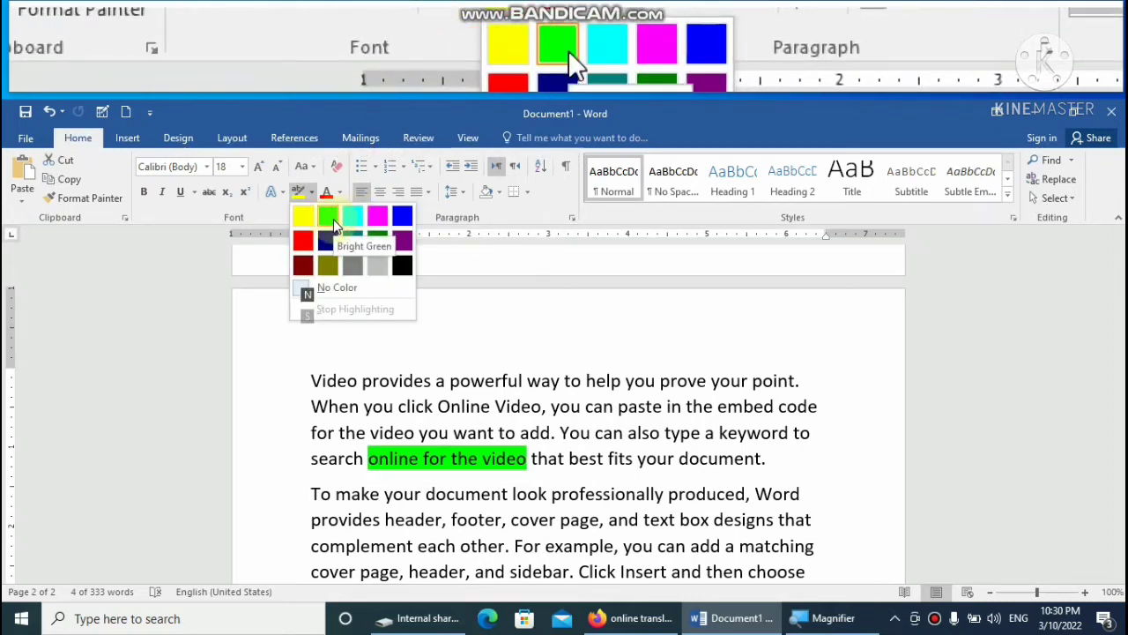
{"action": "left_click", "coordinate": [333, 225]}
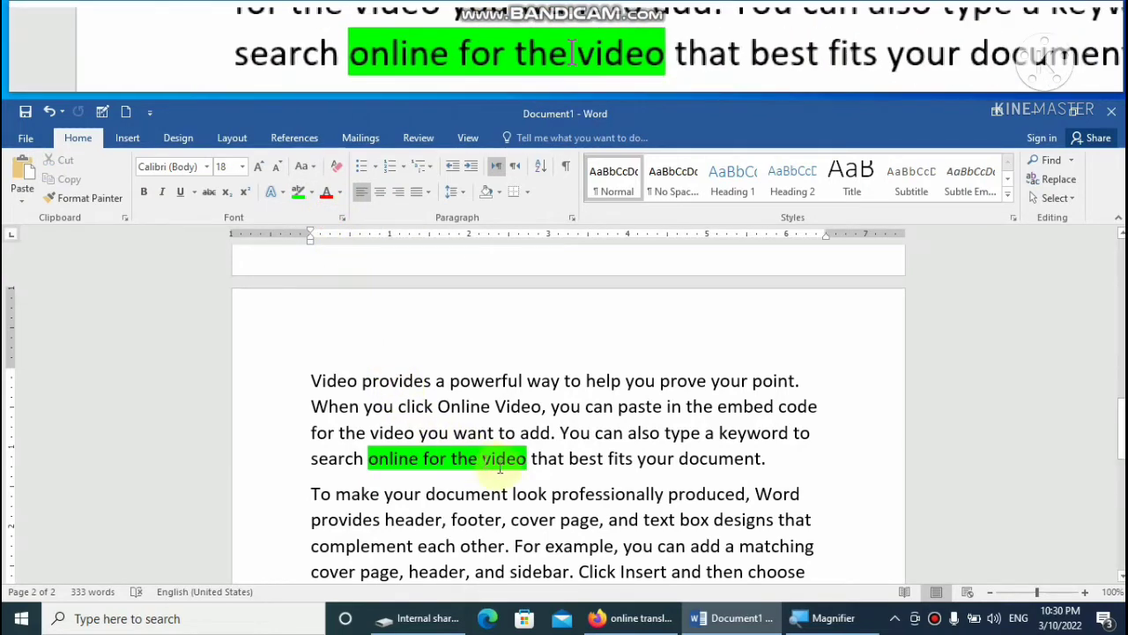
{"action": "left_click_drag", "start_coordinate": [551, 407], "coordinate": [632, 416]}
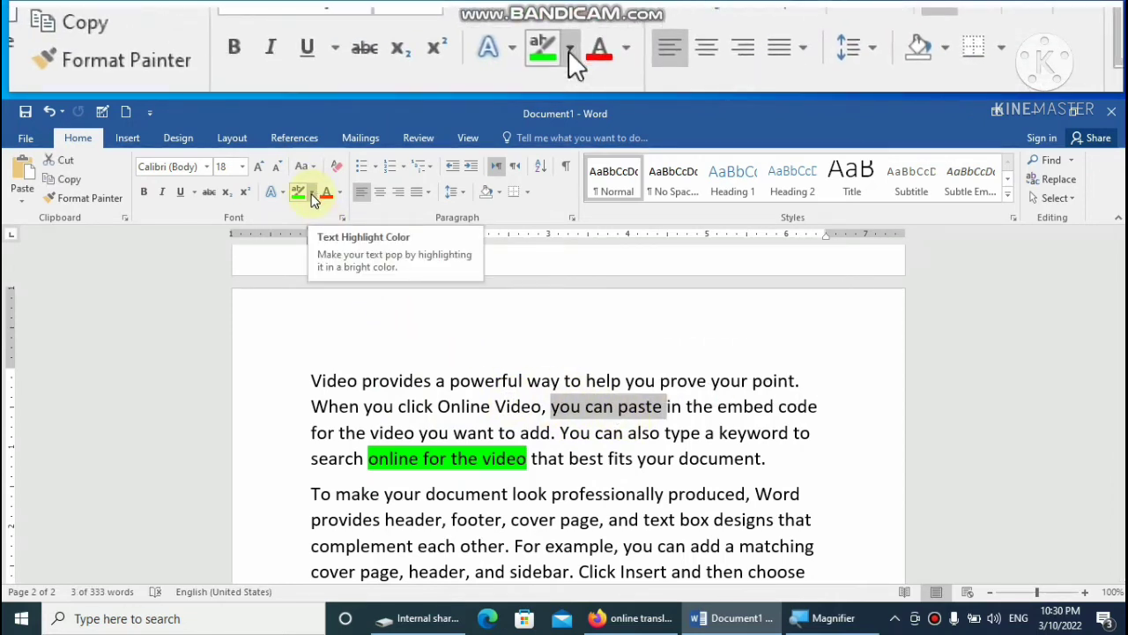
{"action": "left_click", "coordinate": [298, 193]}
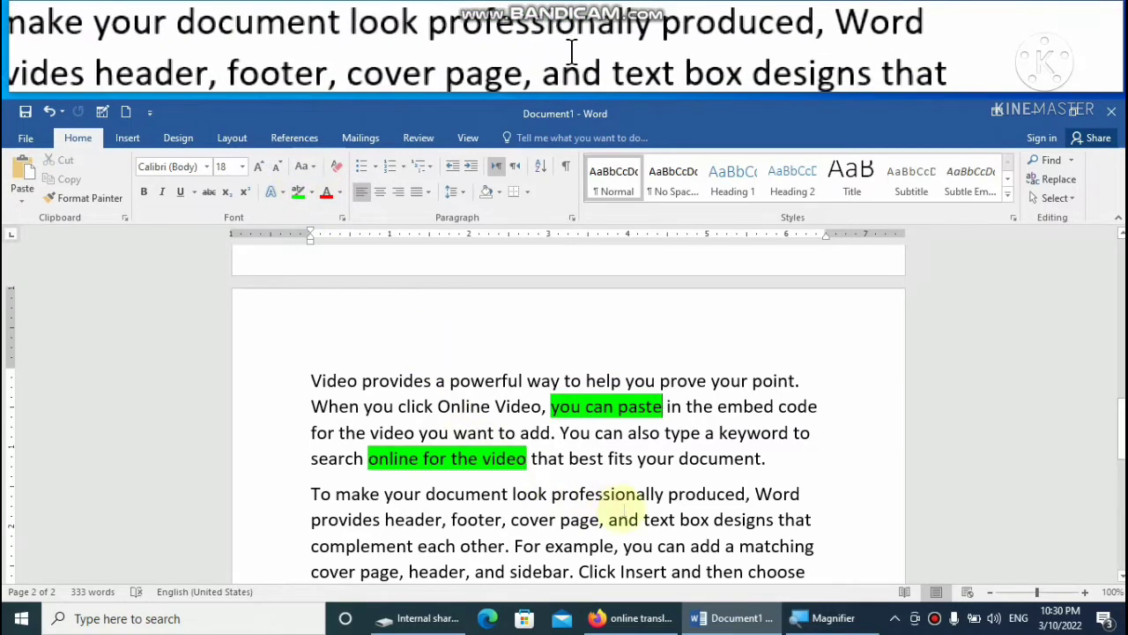
{"action": "scroll", "coordinate": [621, 515], "scroll_direction": "down", "scroll_amount": 1}
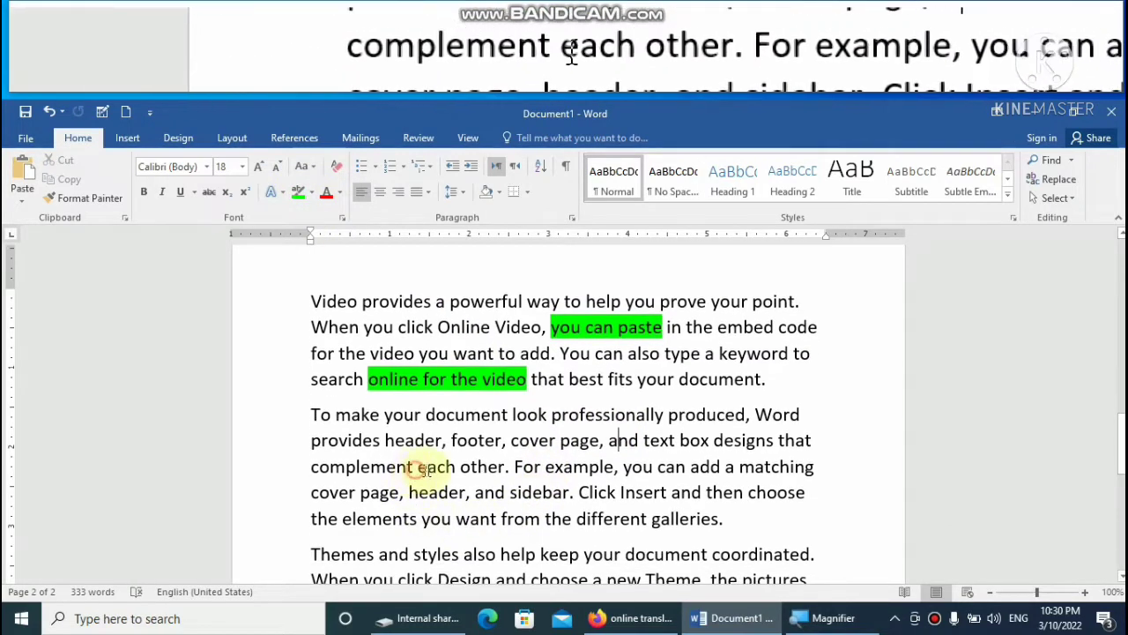
{"action": "left_click_drag", "start_coordinate": [312, 468], "coordinate": [476, 469]}
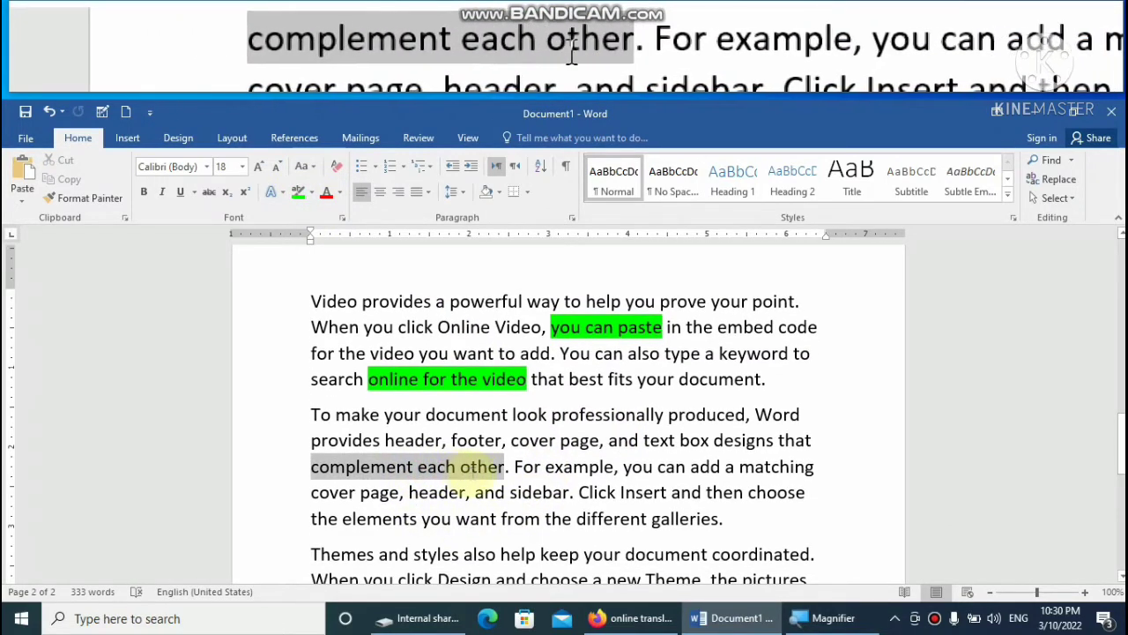
{"action": "left_click", "coordinate": [297, 194]}
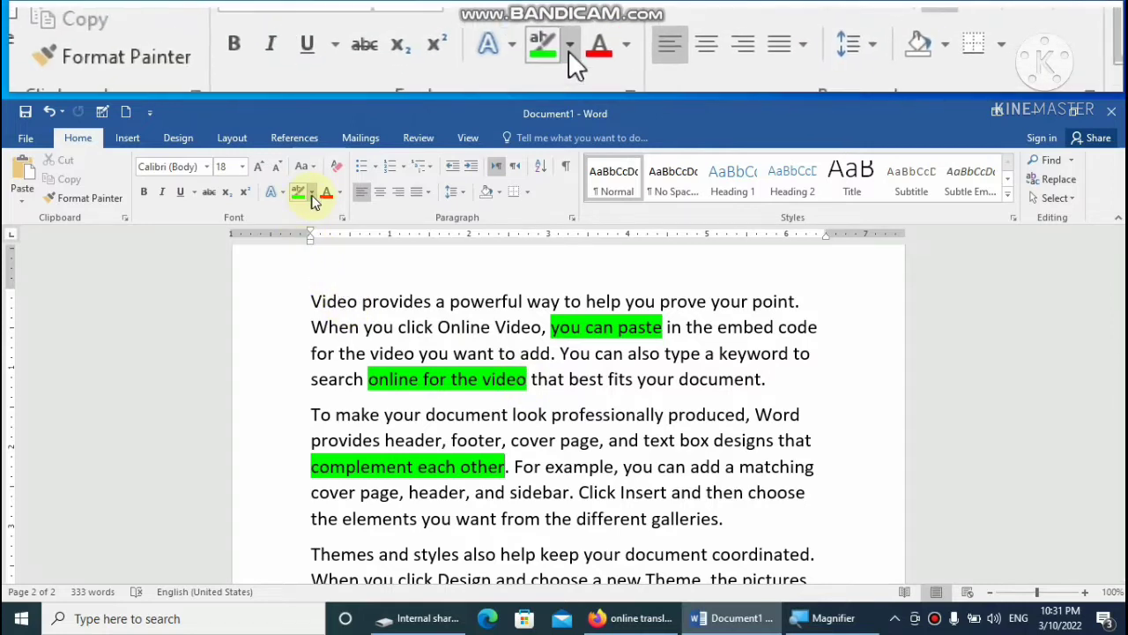
{"action": "scroll", "coordinate": [605, 465], "scroll_direction": "down", "scroll_amount": 2}
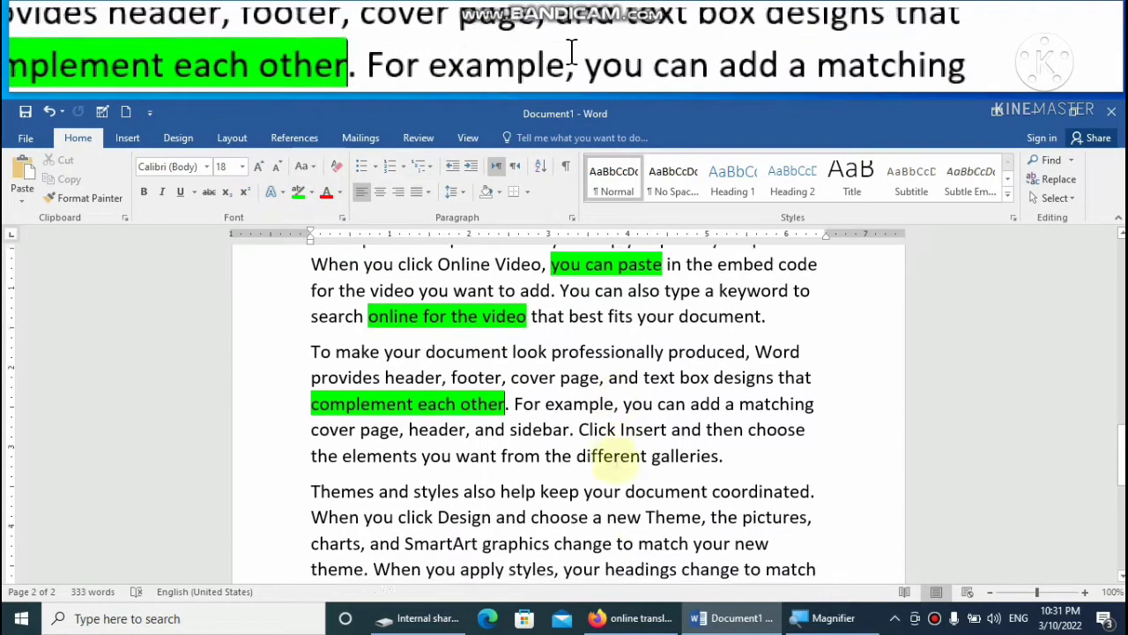
{"action": "scroll", "coordinate": [604, 453], "scroll_direction": "down", "scroll_amount": 2}
{"action": "scroll", "coordinate": [612, 454], "scroll_direction": "down", "scroll_amount": 2}
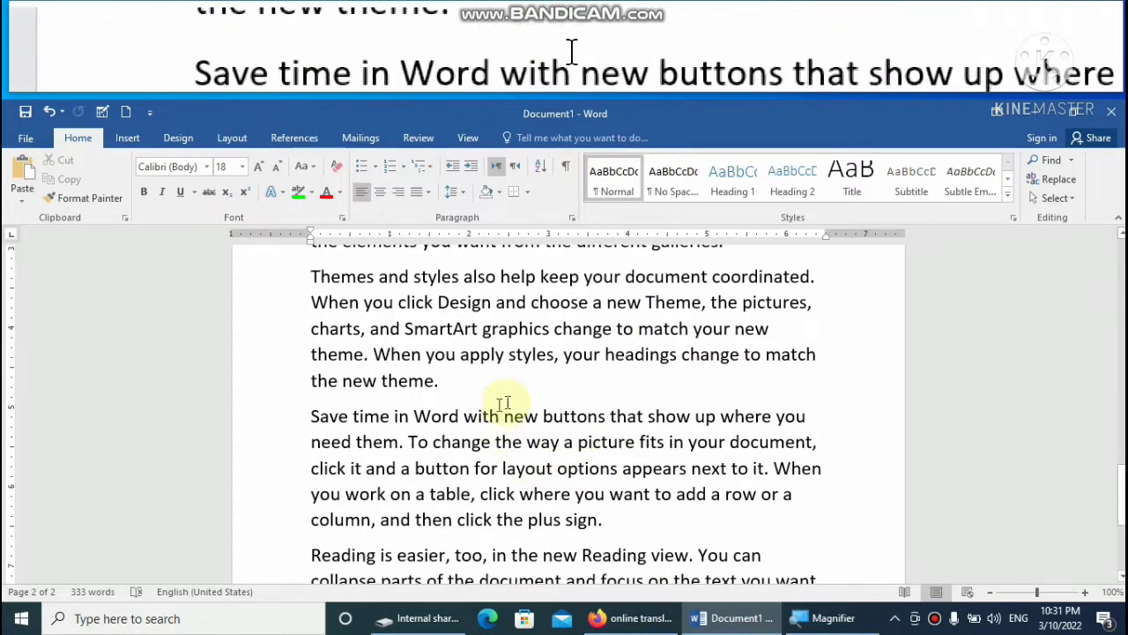
{"action": "scroll", "coordinate": [519, 405], "scroll_direction": "down", "scroll_amount": 2}
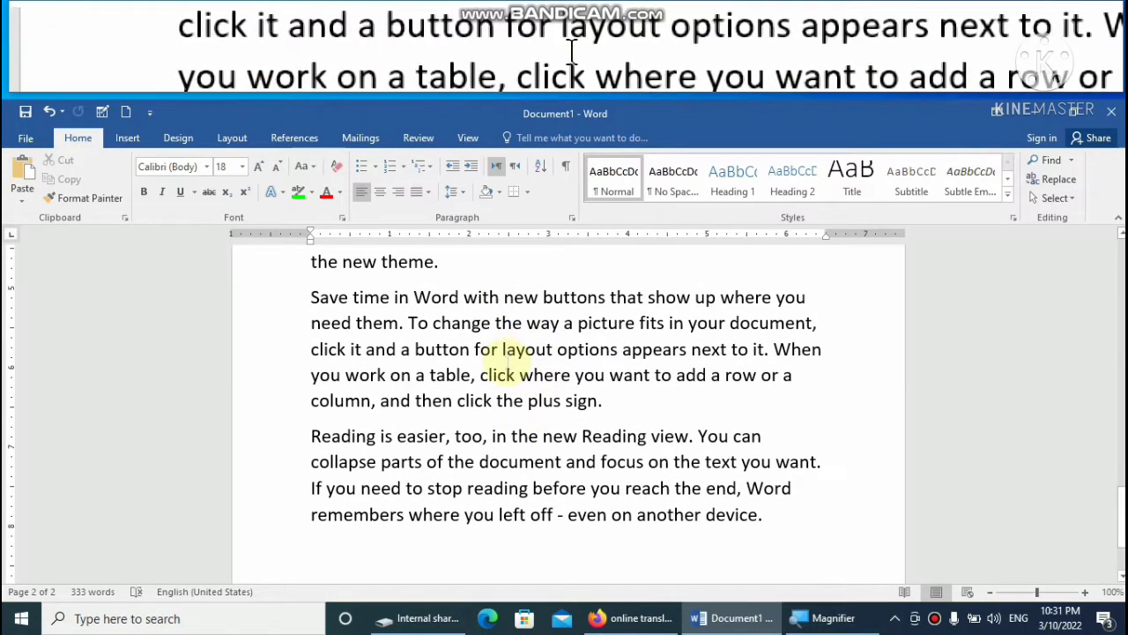
{"action": "scroll", "coordinate": [505, 362], "scroll_direction": "up", "scroll_amount": 4}
{"action": "scroll", "coordinate": [498, 363], "scroll_direction": "up", "scroll_amount": 5}
{"action": "scroll", "coordinate": [503, 363], "scroll_direction": "up", "scroll_amount": 5}
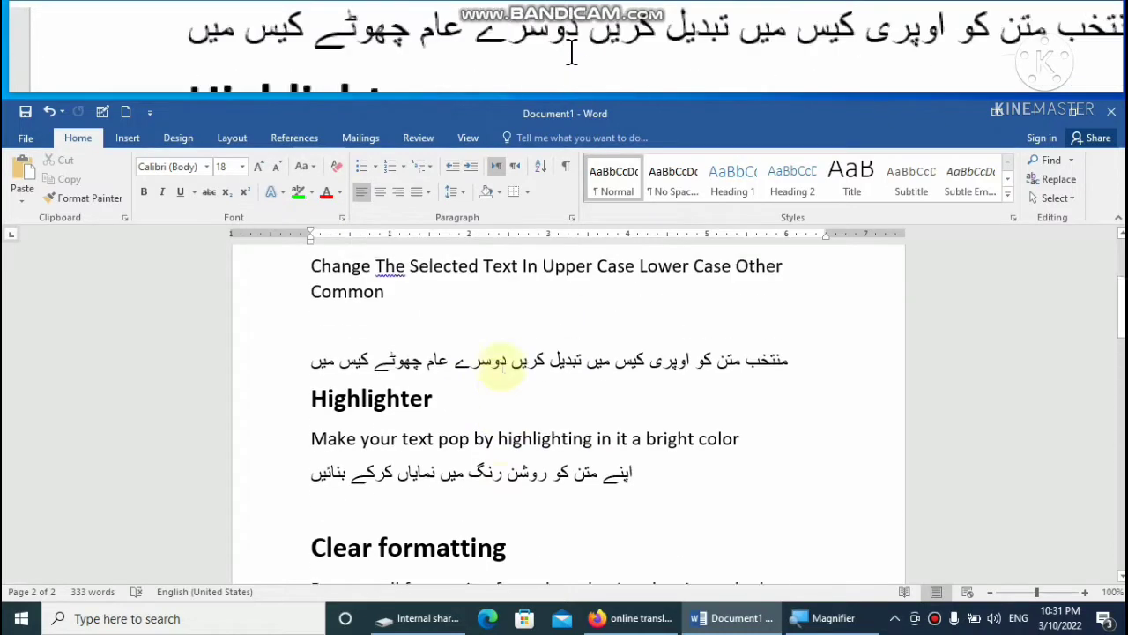
{"action": "scroll", "coordinate": [480, 396], "scroll_direction": "up", "scroll_amount": 1}
{"action": "scroll", "coordinate": [473, 425], "scroll_direction": "down", "scroll_amount": 3}
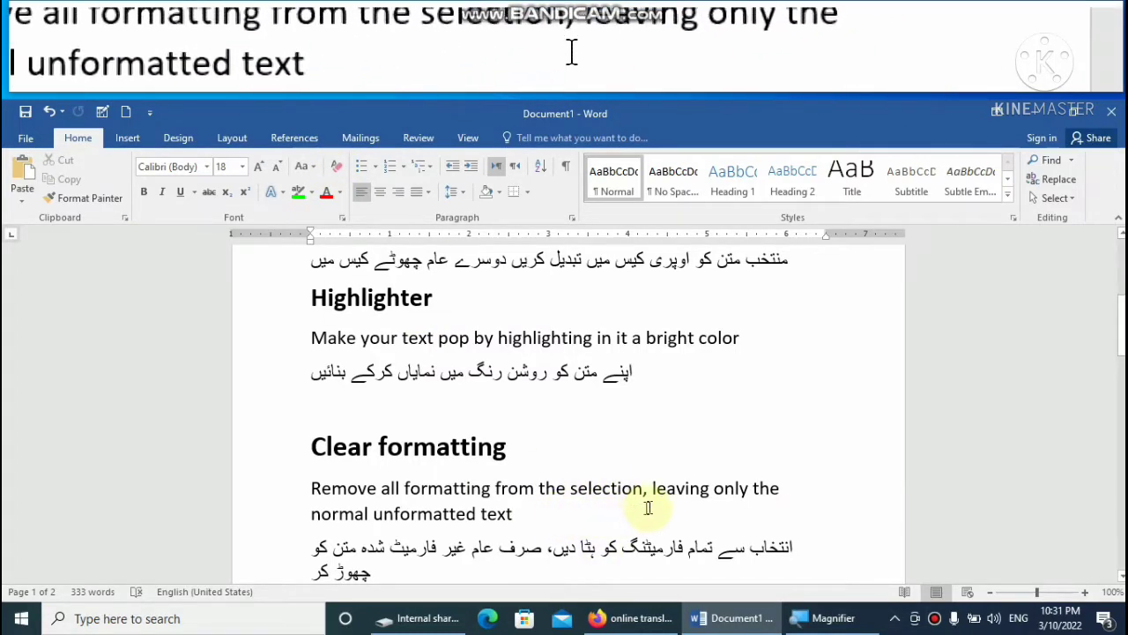
{"action": "scroll", "coordinate": [647, 506], "scroll_direction": "down", "scroll_amount": 1}
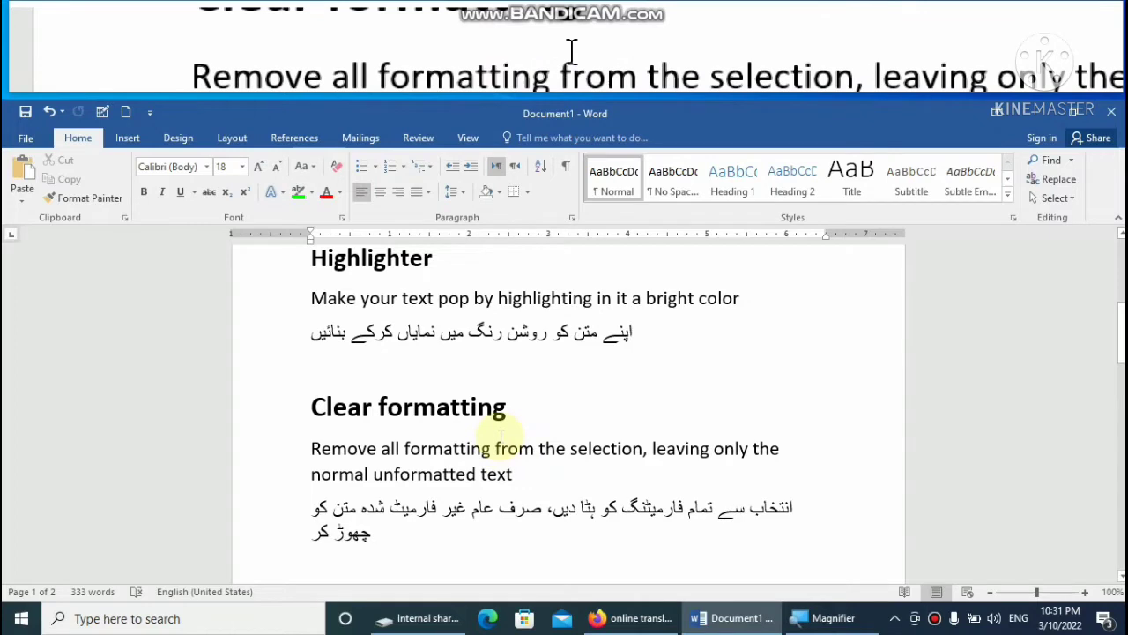
Grow the Clear formatting heading to 72 pt, then reset it with Clear All Formatting.
{"action": "left_click_drag", "start_coordinate": [507, 408], "coordinate": [313, 407]}
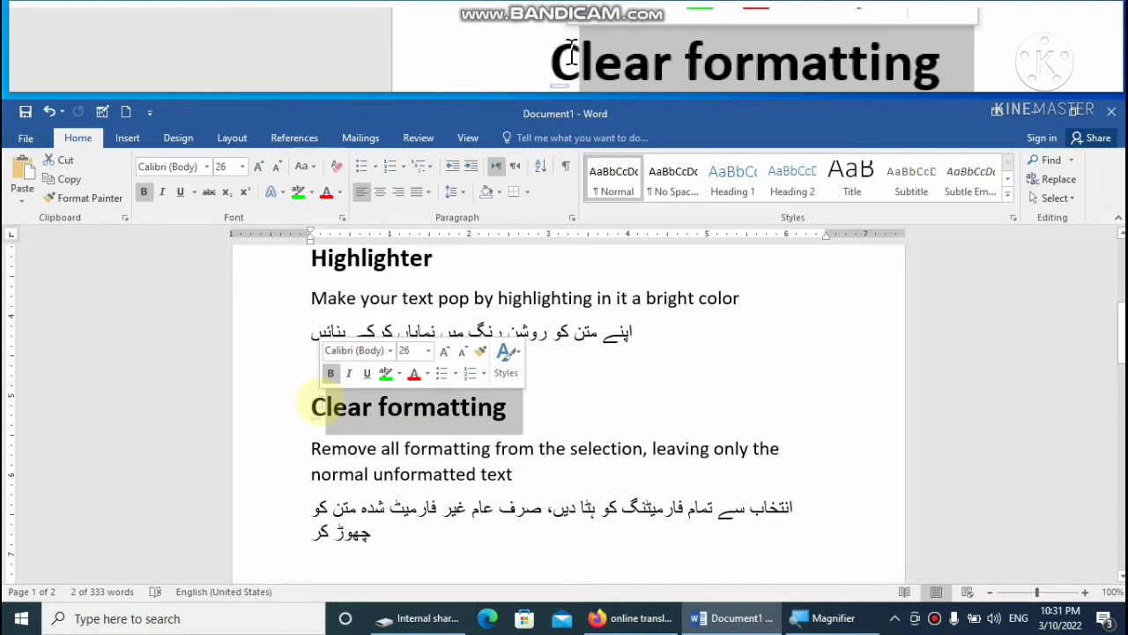
{"action": "left_click_drag", "start_coordinate": [531, 409], "coordinate": [300, 412]}
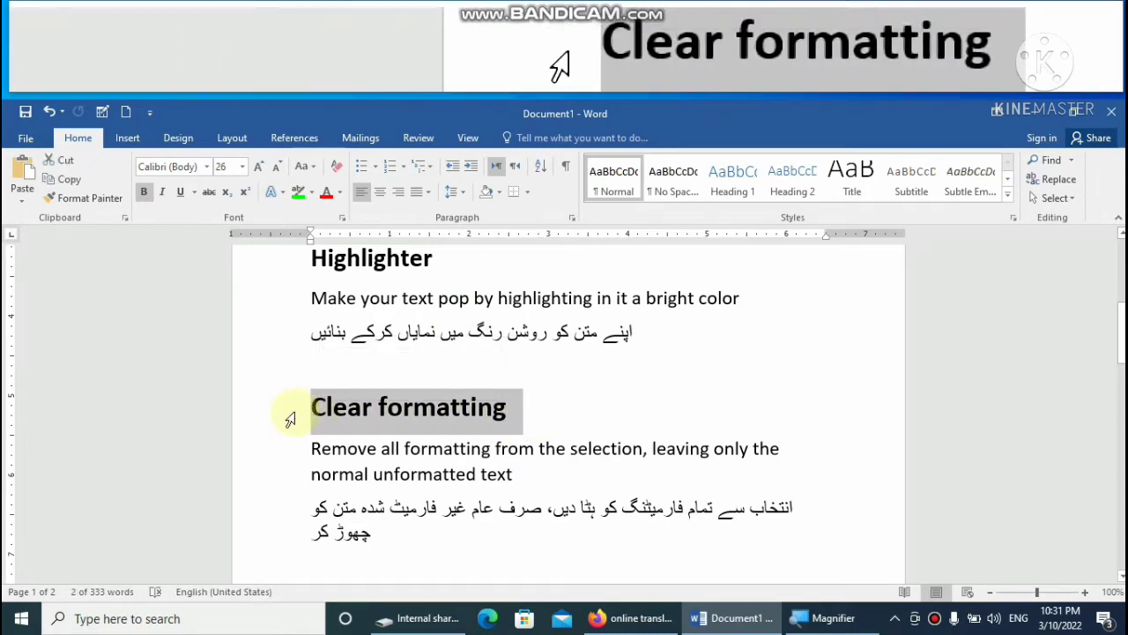
{"action": "key", "text": "ctrl+shift+period"}
{"action": "key", "text": "ctrl+shift+period"}
{"action": "key", "text": "ctrl+shift+period"}
{"action": "key", "text": "ctrl+shift+period"}
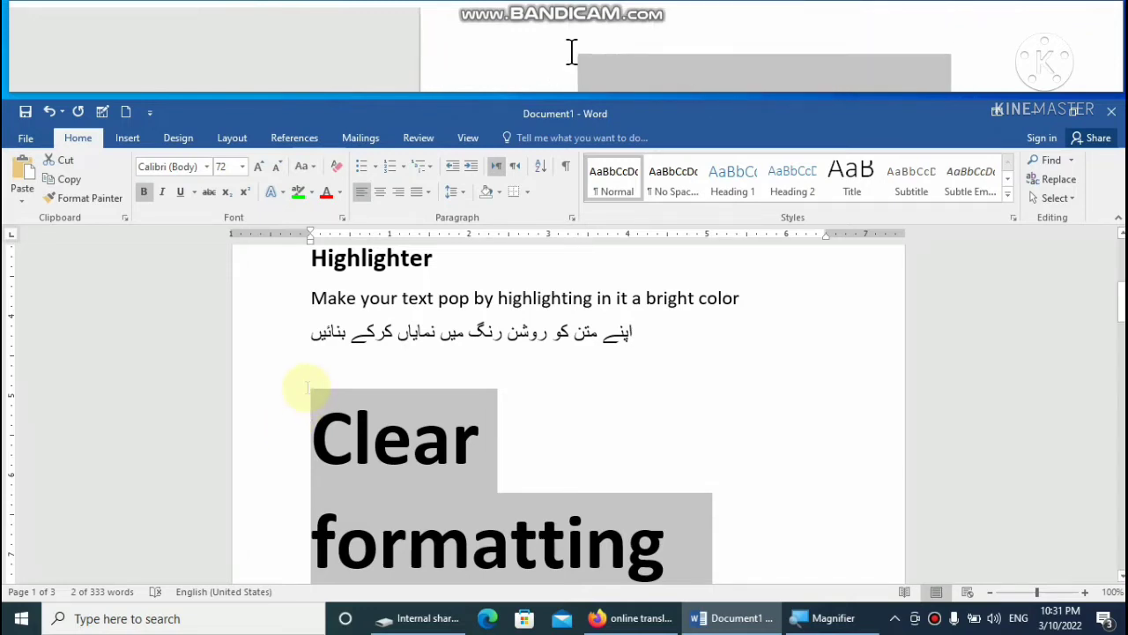
{"action": "key", "text": "alt"}
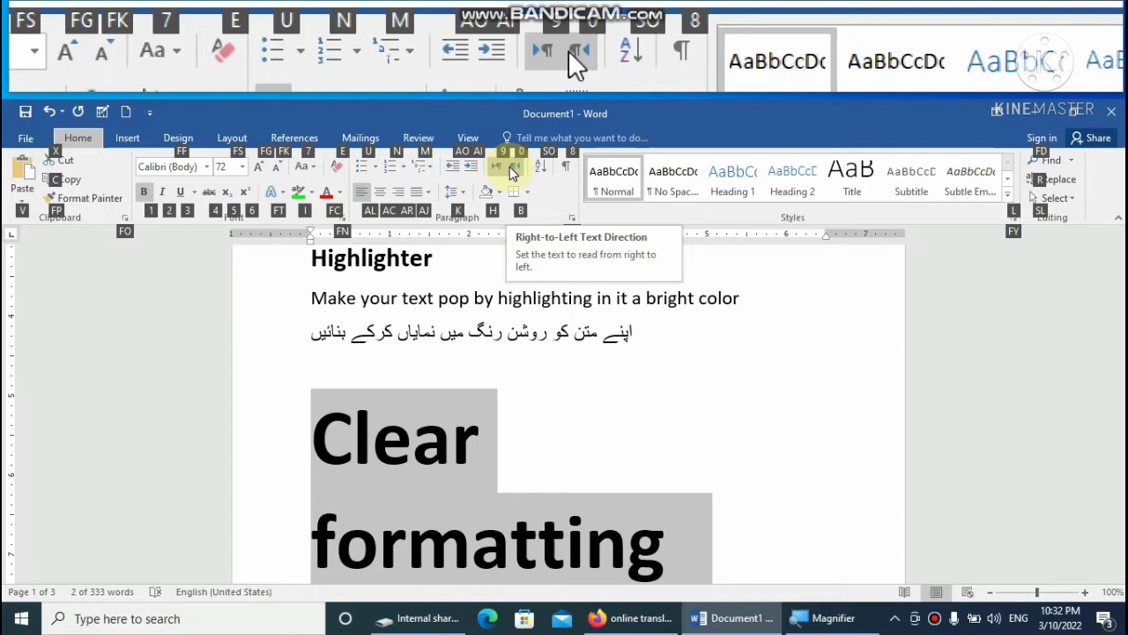
{"action": "key", "text": "e"}
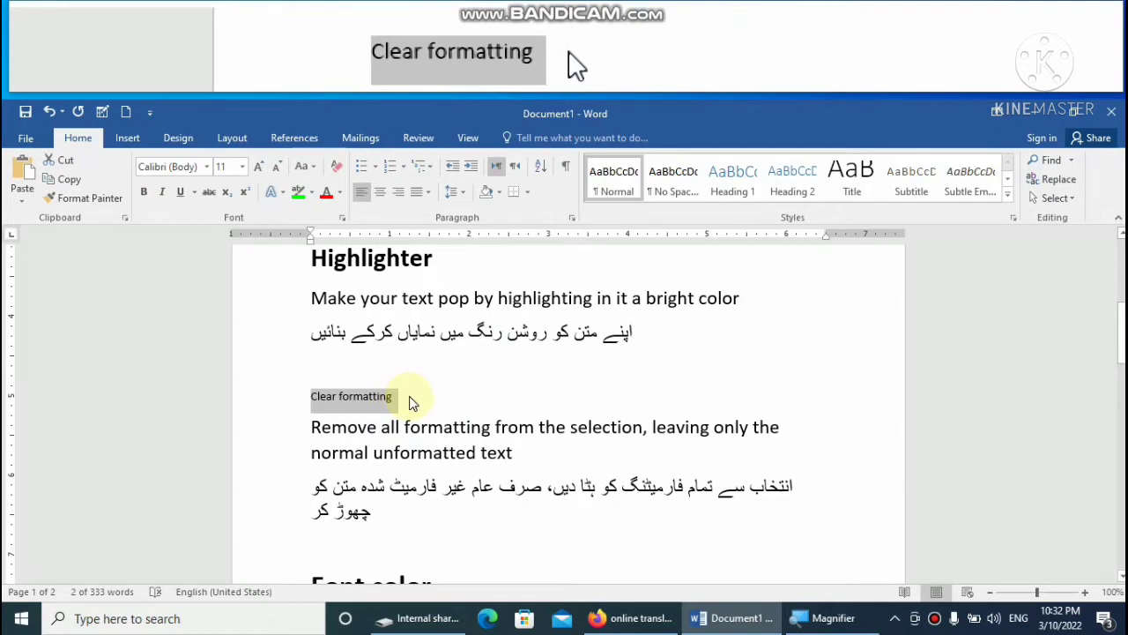
{"action": "key", "text": "ctrl+shift+period"}
{"action": "key", "text": "ctrl+shift+period"}
{"action": "key", "text": "ctrl+shift+period"}
{"action": "key", "text": "ctrl+shift+period"}
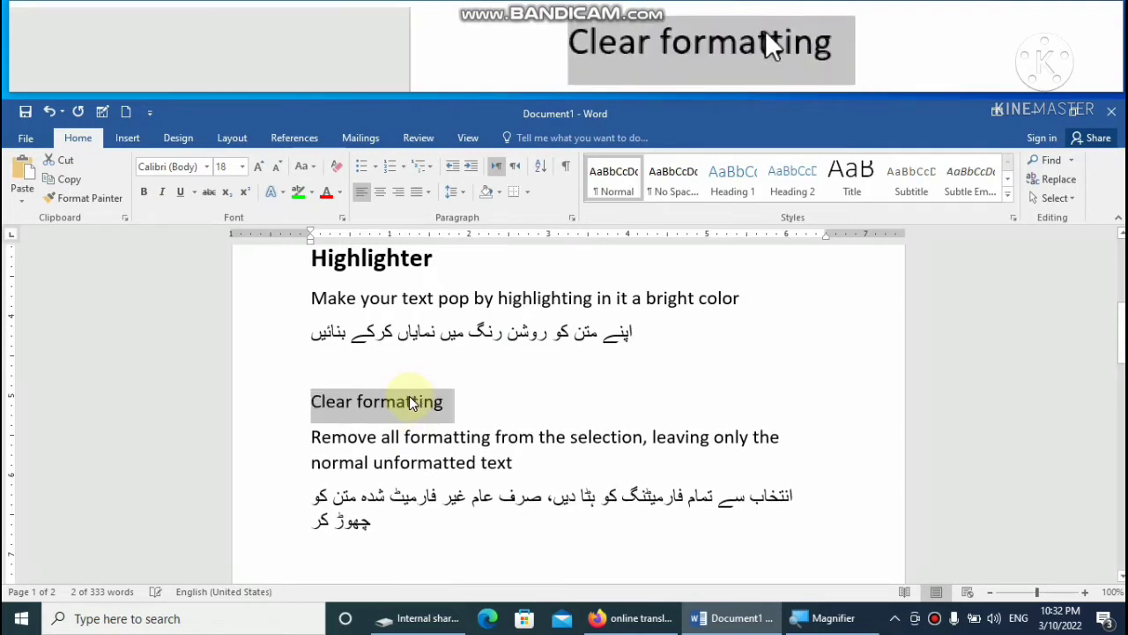
{"action": "key", "text": "ctrl+shift+period"}
{"action": "key", "text": "ctrl+shift+period"}
{"action": "key", "text": "ctrl+shift+period"}
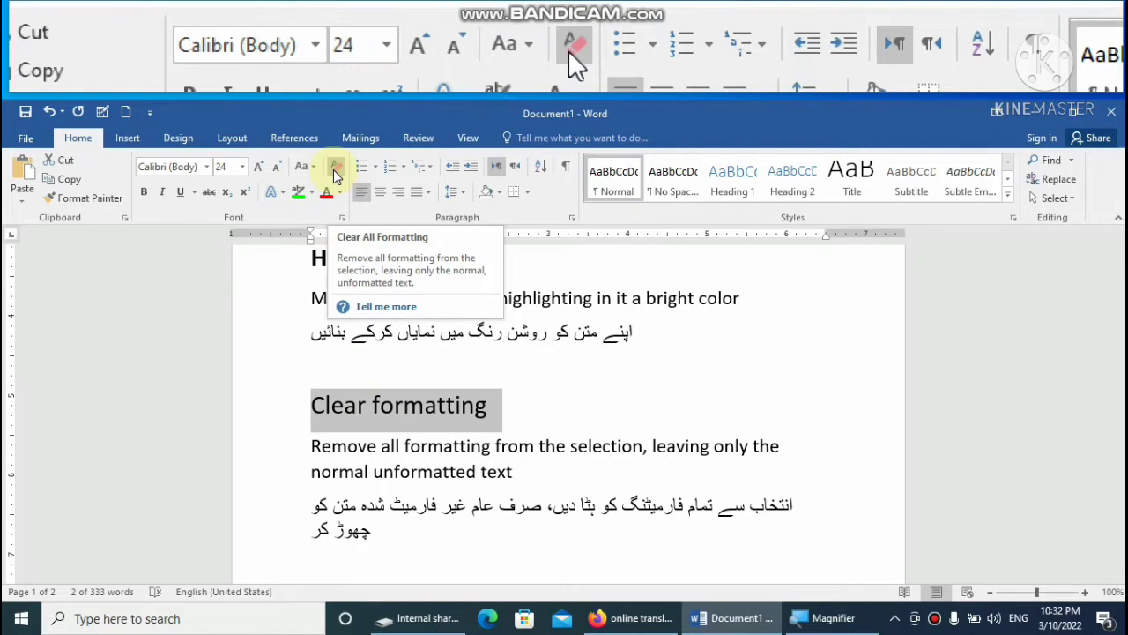
{"action": "left_click", "coordinate": [333, 169]}
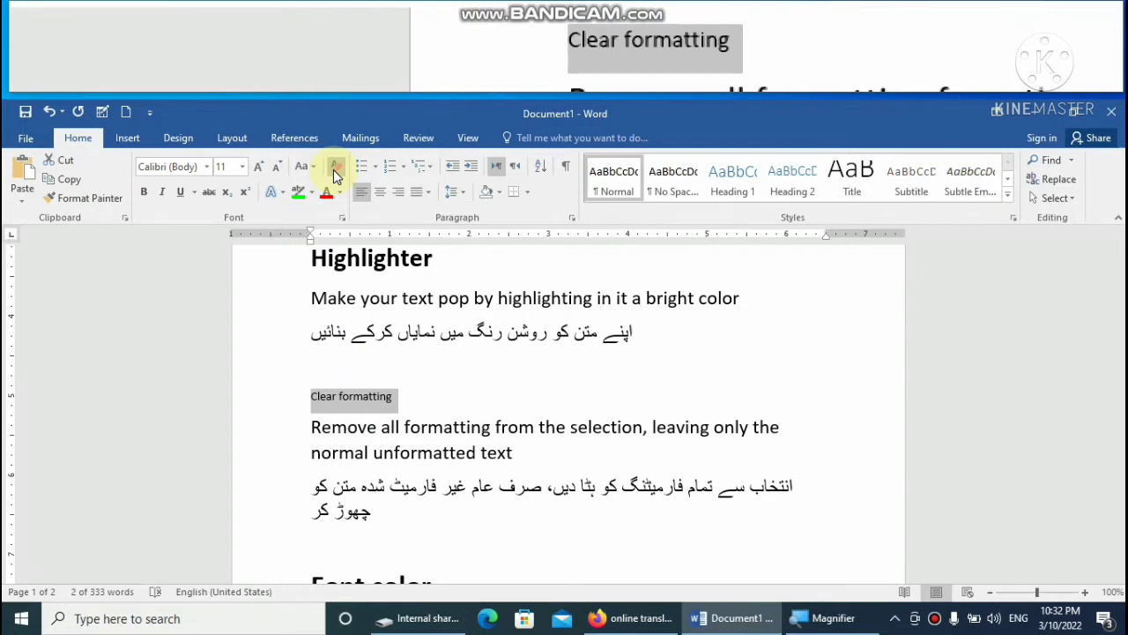
{"action": "scroll", "coordinate": [414, 436], "scroll_direction": "down", "scroll_amount": 3}
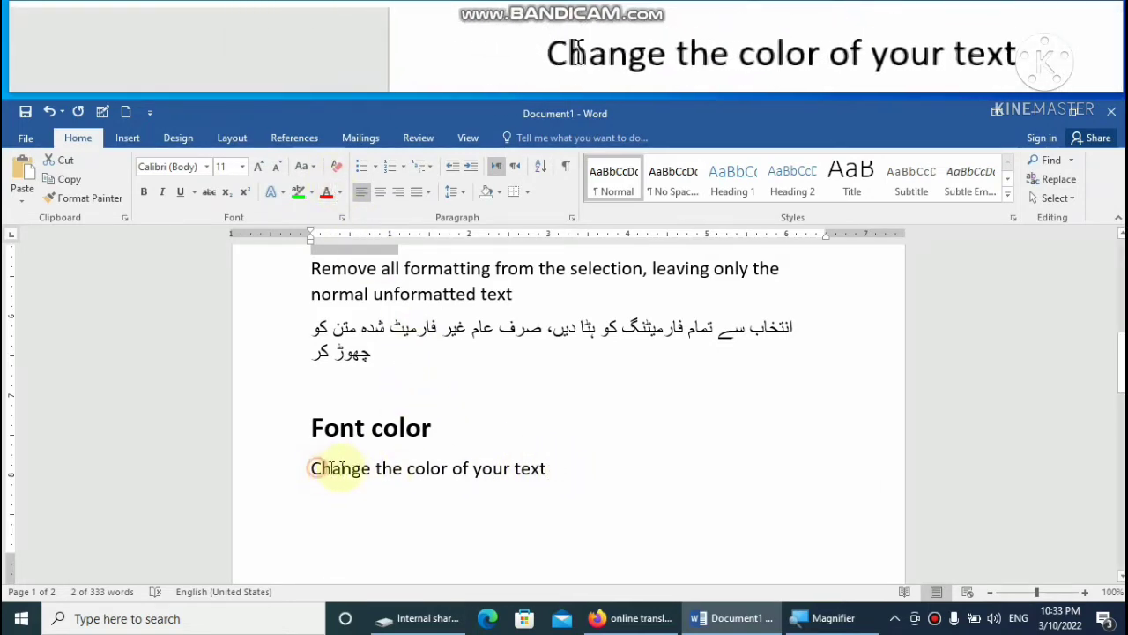
Select 'Change the color of your text' and open the Font Color menu, reopening it via Alt, F, C.
{"action": "left_click_drag", "start_coordinate": [313, 468], "coordinate": [535, 494]}
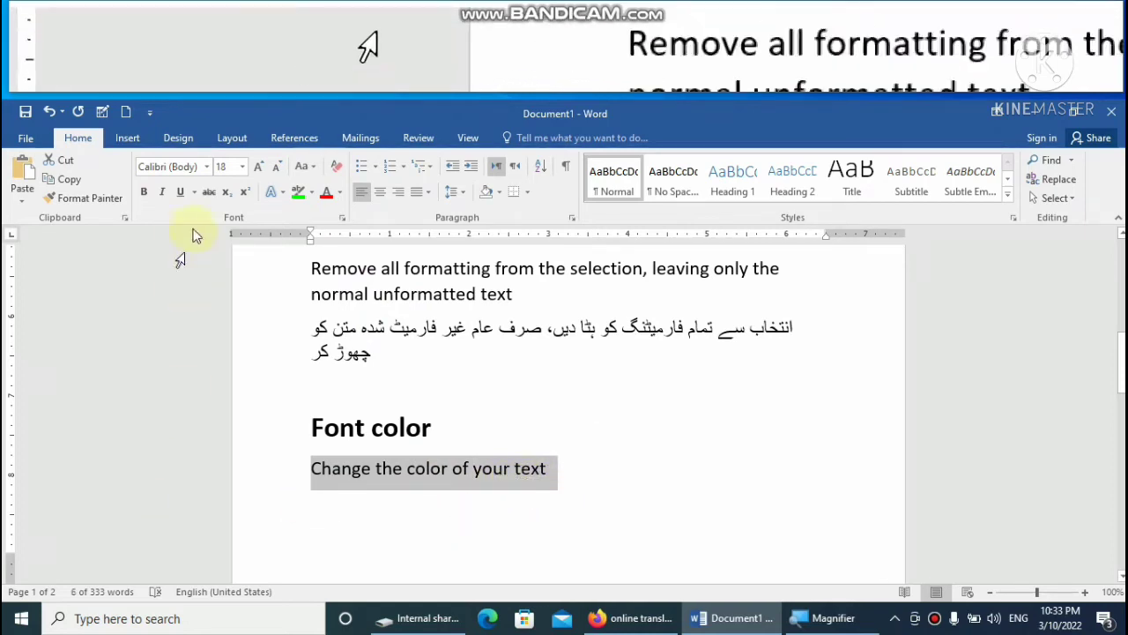
{"action": "left_click", "coordinate": [340, 193]}
{"action": "left_click", "coordinate": [641, 496]}
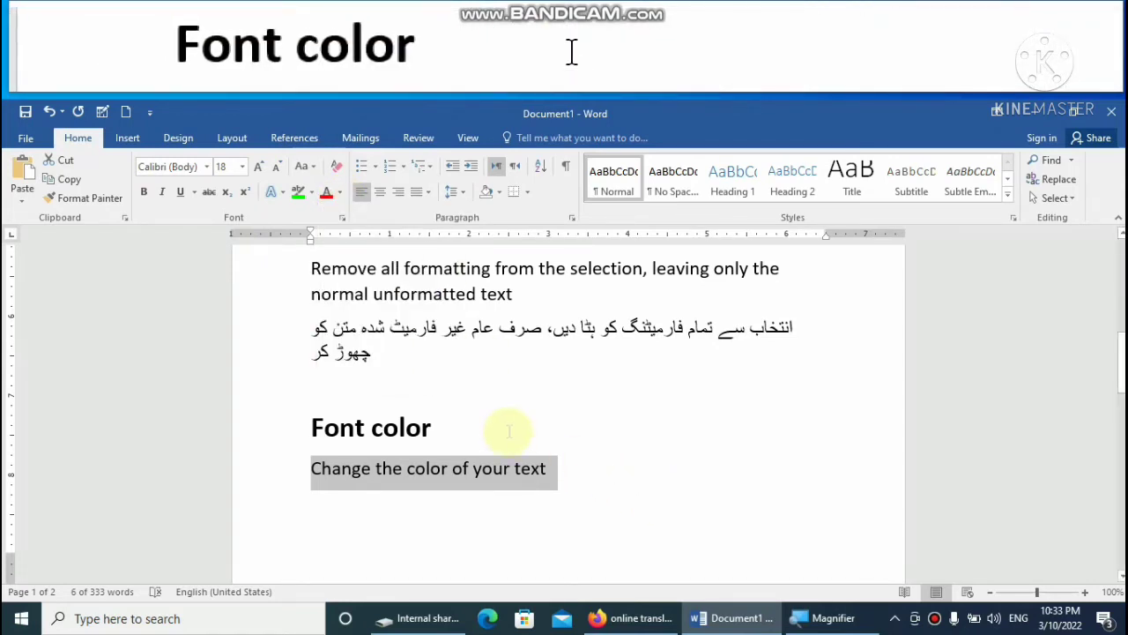
{"action": "key", "text": "alt"}
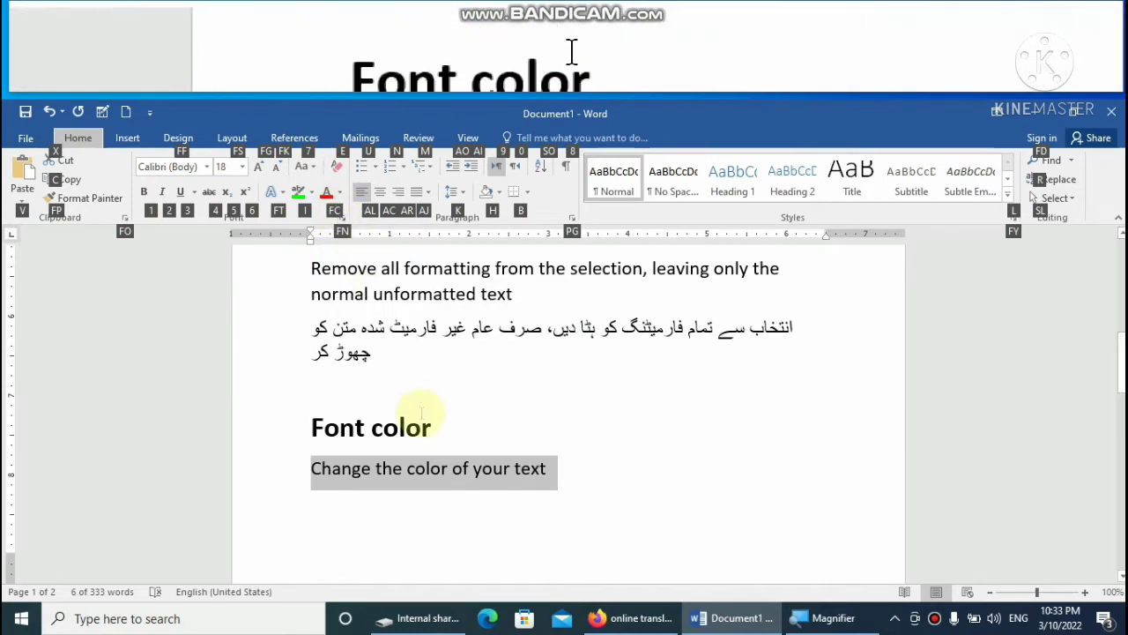
{"action": "key", "text": "f"}
{"action": "key", "text": "c"}
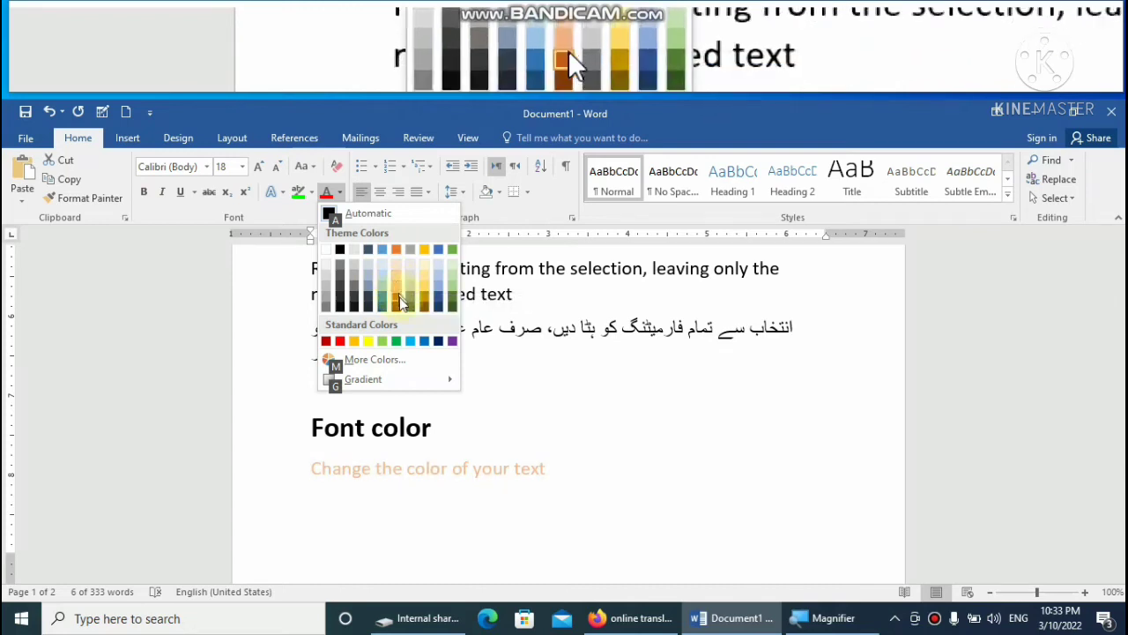
Set the line's font colour to custom green RGB 20, 218, 29 through More Colors.
{"action": "left_click", "coordinate": [379, 360]}
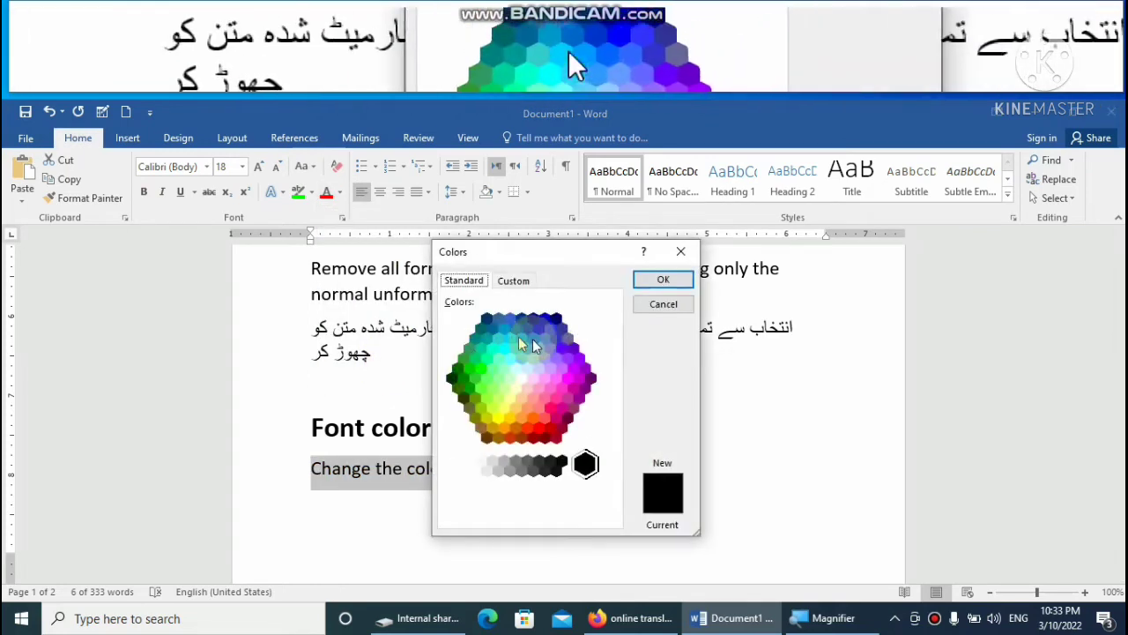
{"action": "left_click", "coordinate": [547, 338]}
{"action": "left_click", "coordinate": [527, 377]}
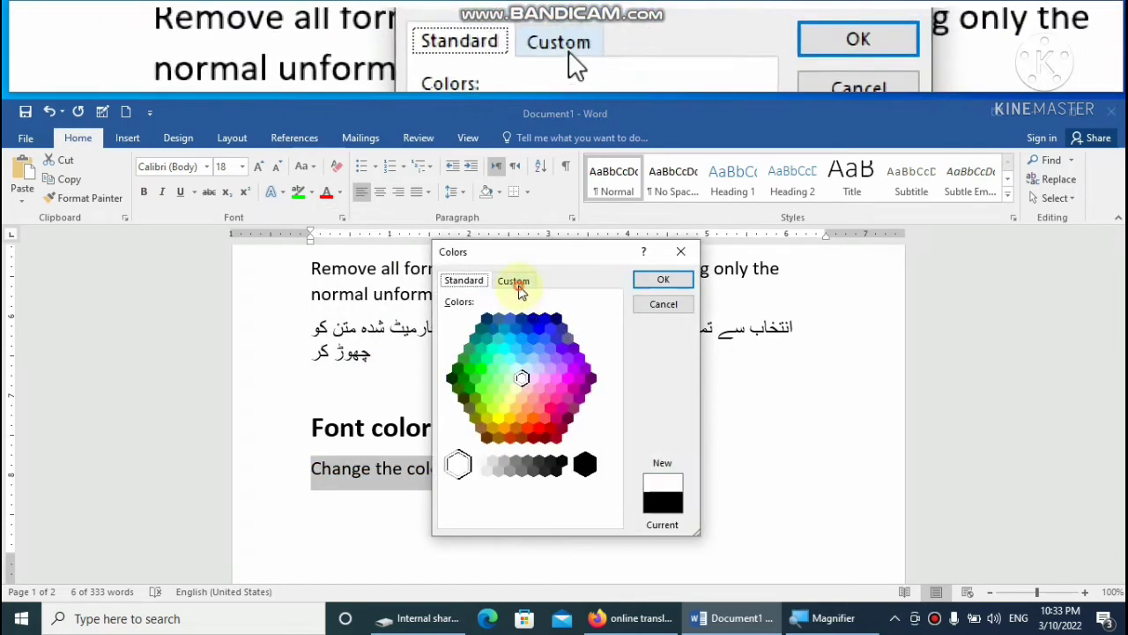
{"action": "left_click", "coordinate": [514, 280]}
{"action": "mouse_move", "coordinate": [612, 316]}
{"action": "left_mouse_down"}
{"action": "mouse_move", "coordinate": [615, 371]}
{"action": "mouse_move", "coordinate": [615, 332]}
{"action": "mouse_move", "coordinate": [615, 362]}
{"action": "mouse_move", "coordinate": [610, 342]}
{"action": "left_mouse_up"}
{"action": "left_click", "coordinate": [547, 326]}
{"action": "left_click", "coordinate": [509, 321]}
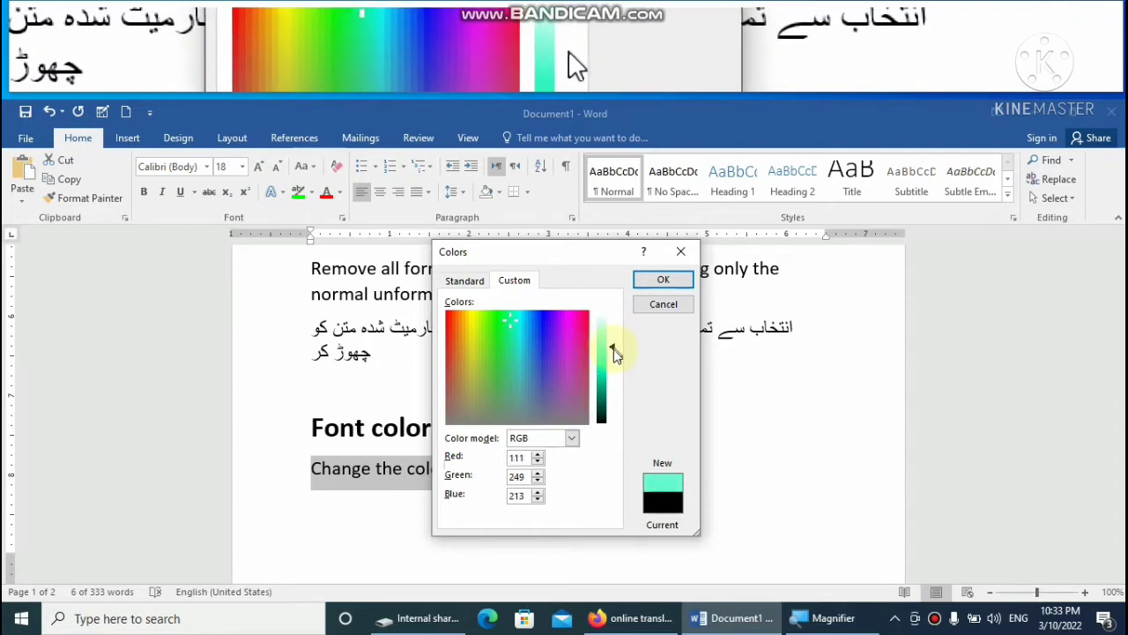
{"action": "left_click_drag", "start_coordinate": [613, 347], "coordinate": [613, 353]}
{"action": "left_click", "coordinate": [481, 323]}
{"action": "left_click", "coordinate": [494, 328]}
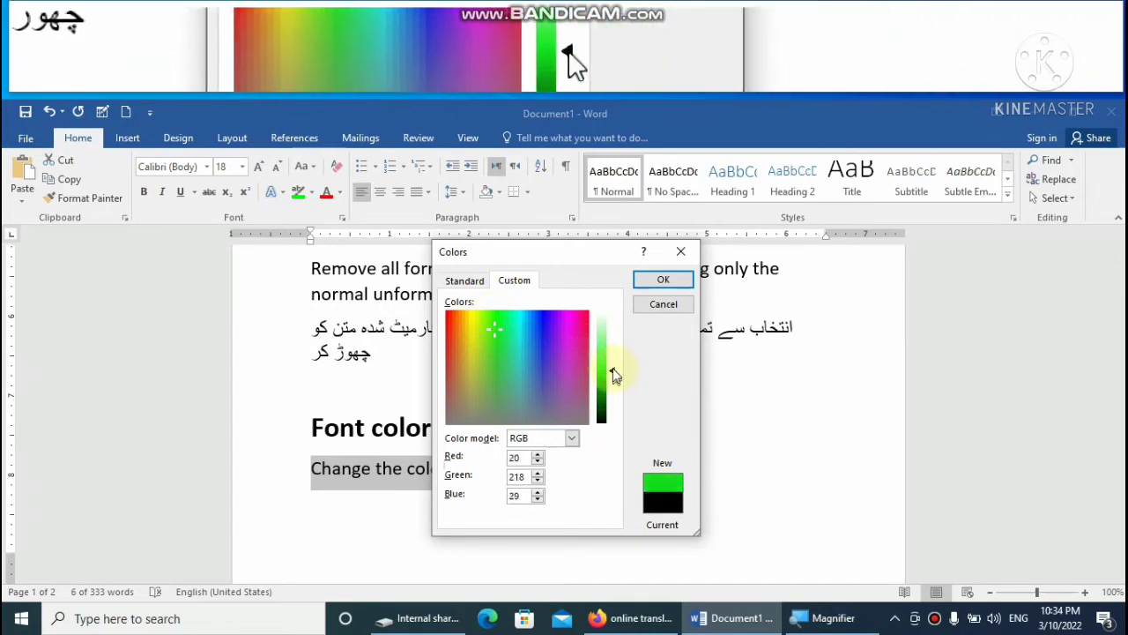
{"action": "left_click_drag", "start_coordinate": [612, 368], "coordinate": [612, 362]}
{"action": "left_click", "coordinate": [658, 282]}
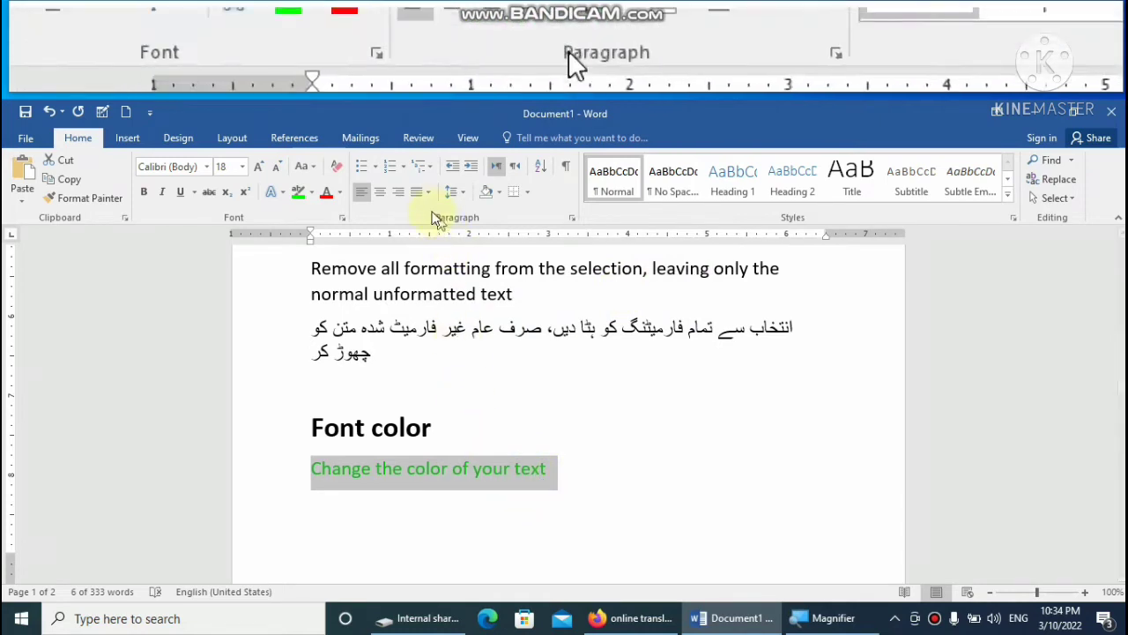
Preview Font Color gradient variations, then move to the sample-text document with Font dialog screenshots.
{"action": "left_click", "coordinate": [340, 193]}
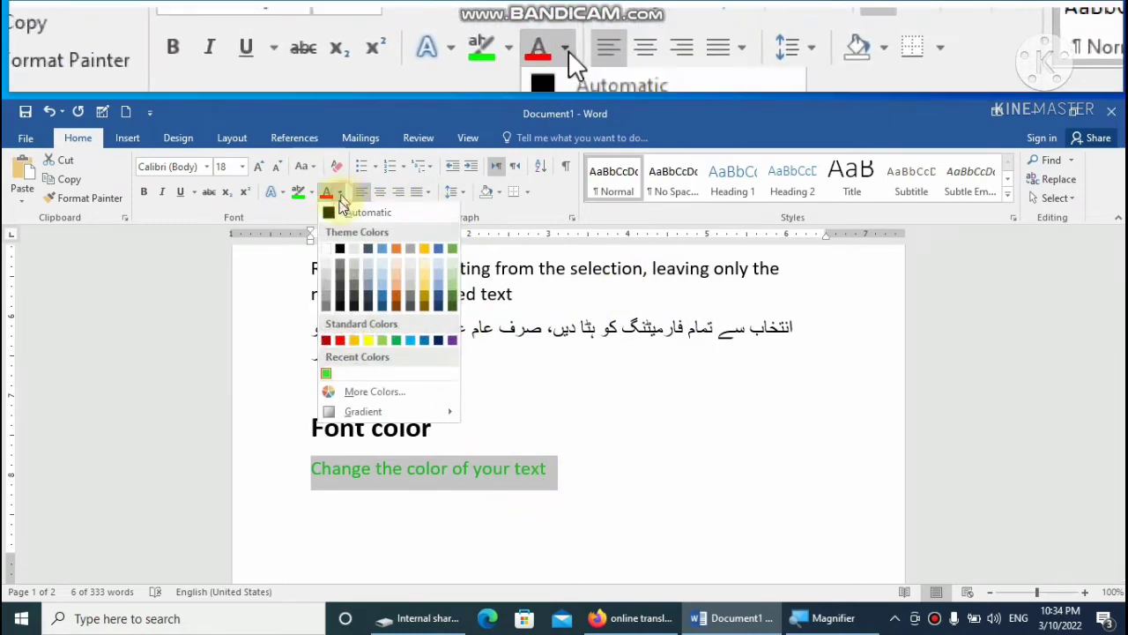
{"action": "mouse_move", "coordinate": [410, 414]}
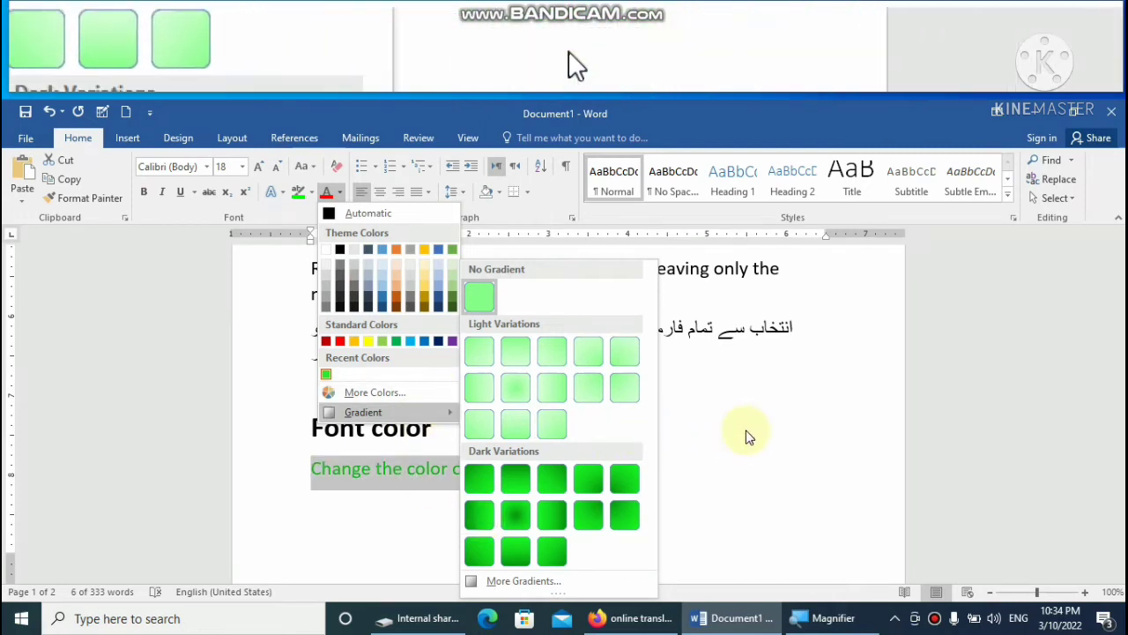
{"action": "scroll", "coordinate": [666, 436], "scroll_direction": "up", "scroll_amount": 2}
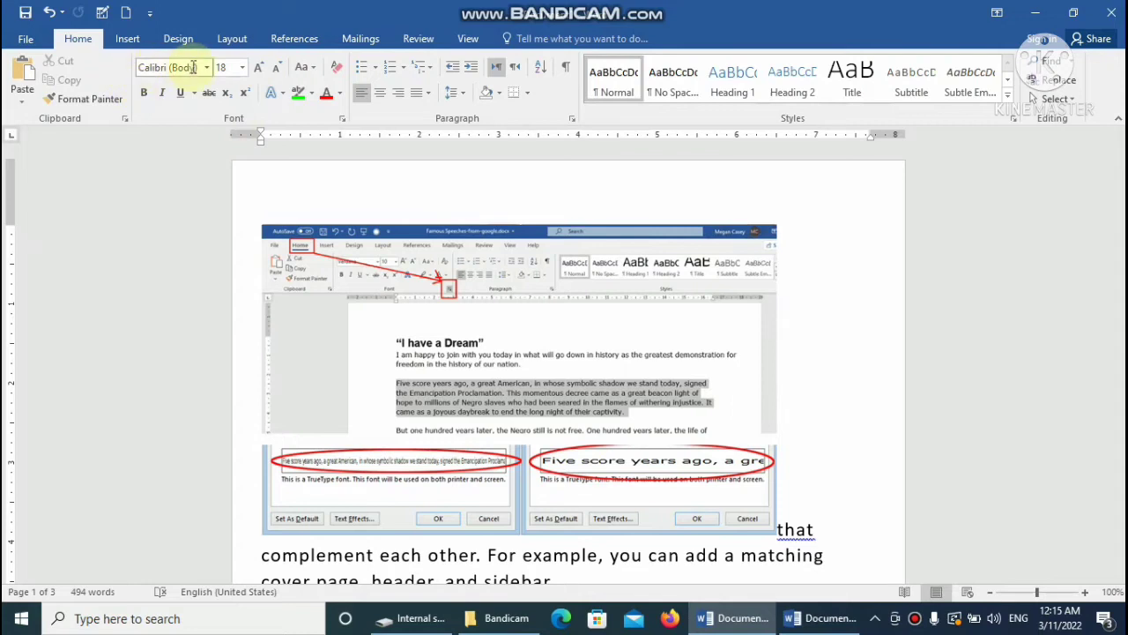
Launch Magnifier by searching 'mag', then minimize its toolbar.
{"action": "left_click", "coordinate": [278, 617]}
{"action": "type", "text": "mag"}
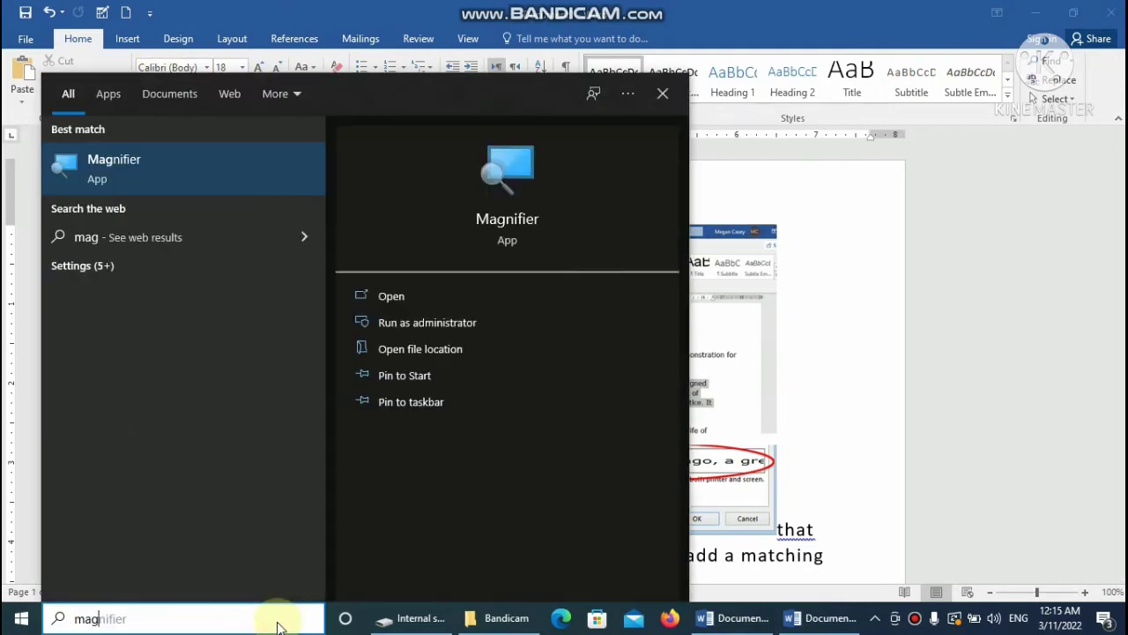
{"action": "key", "text": "Return"}
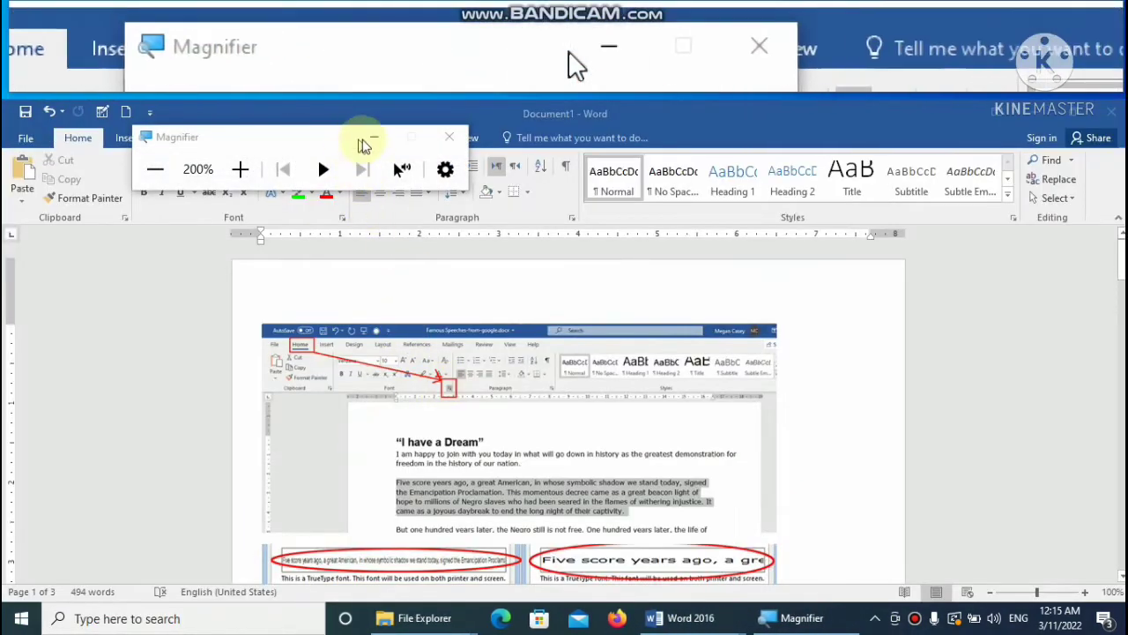
{"action": "left_click", "coordinate": [370, 139]}
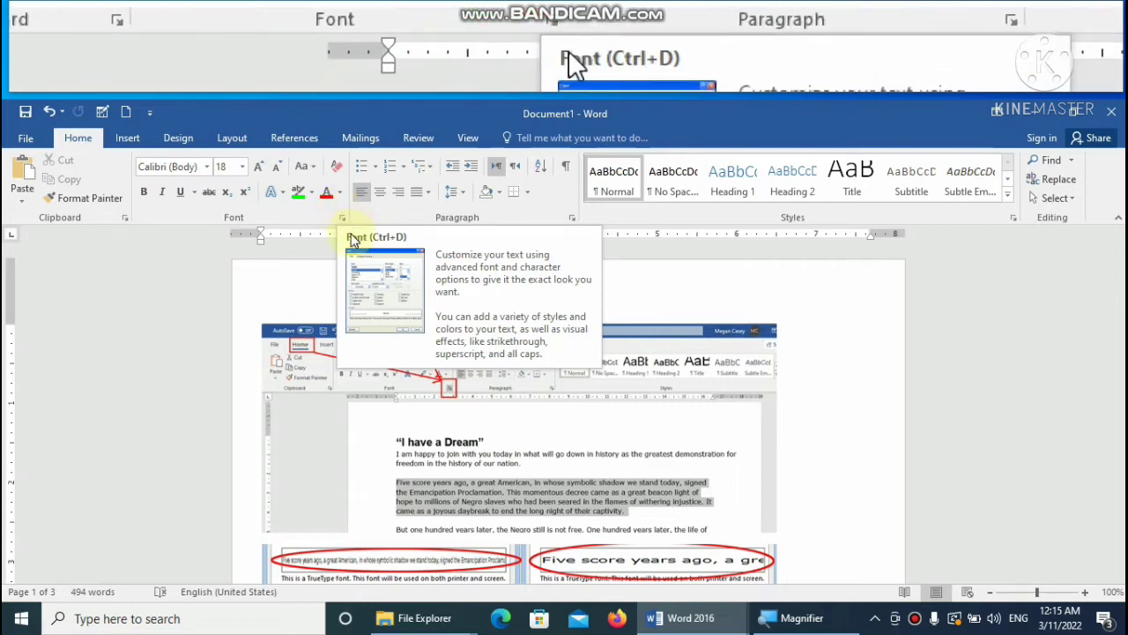
Open the Font dialog and scroll through the pasted Font dialog screenshots in the notes.
{"action": "left_click", "coordinate": [343, 222]}
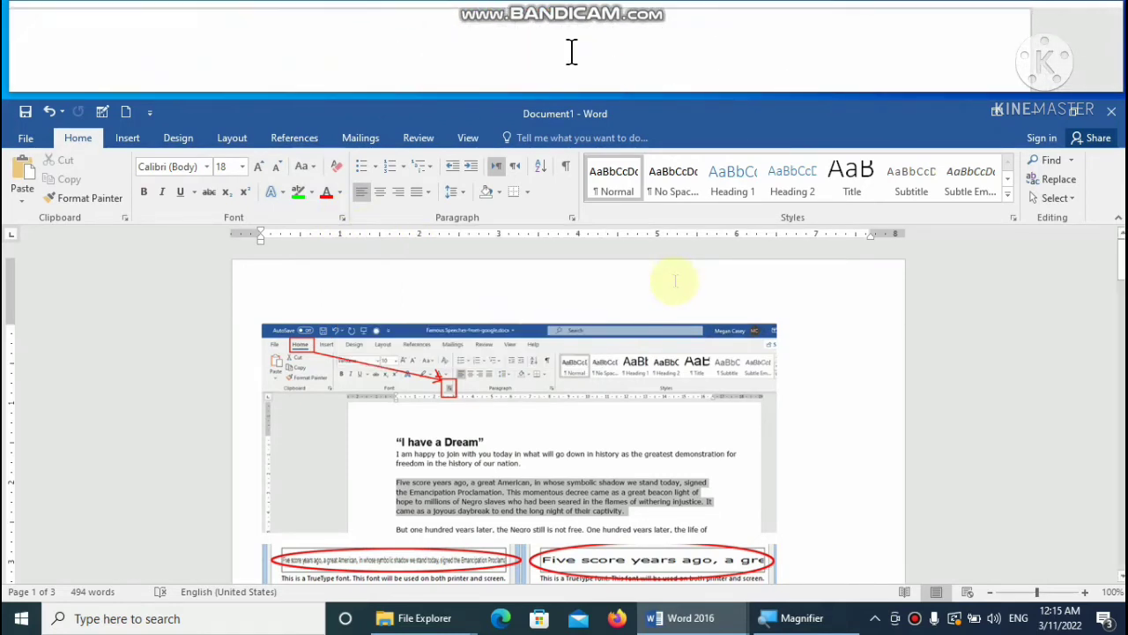
{"action": "scroll", "coordinate": [674, 281], "scroll_direction": "down", "scroll_amount": 2}
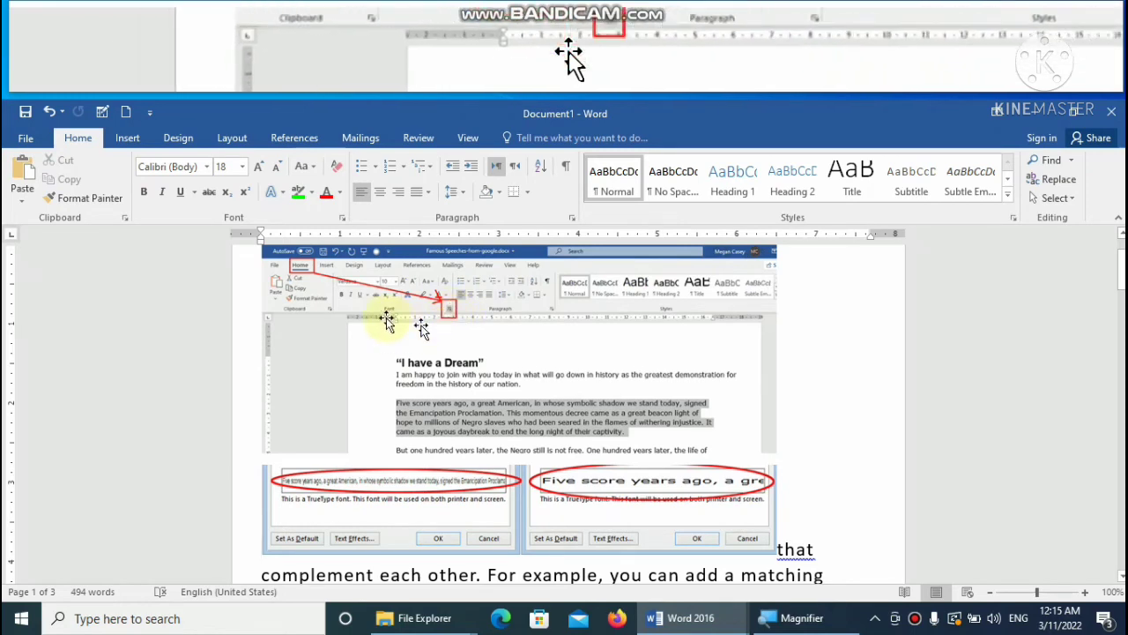
{"action": "scroll", "coordinate": [530, 391], "scroll_direction": "down", "scroll_amount": 1}
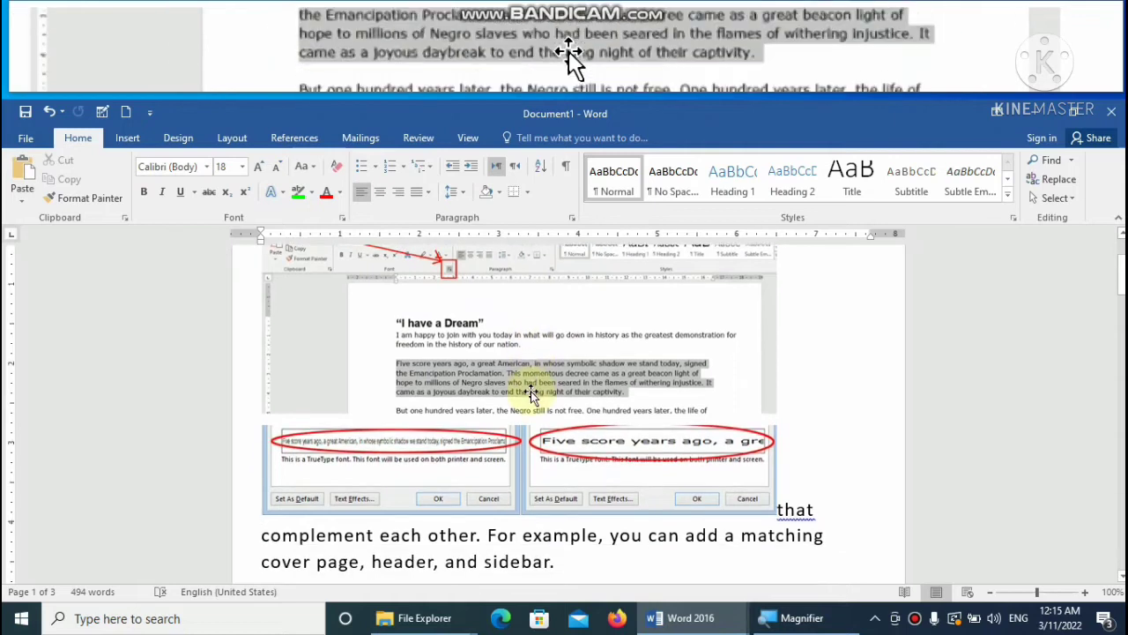
{"action": "scroll", "coordinate": [531, 397], "scroll_direction": "down", "scroll_amount": 4}
{"action": "scroll", "coordinate": [531, 400], "scroll_direction": "down", "scroll_amount": 1}
{"action": "scroll", "coordinate": [529, 403], "scroll_direction": "down", "scroll_amount": 1}
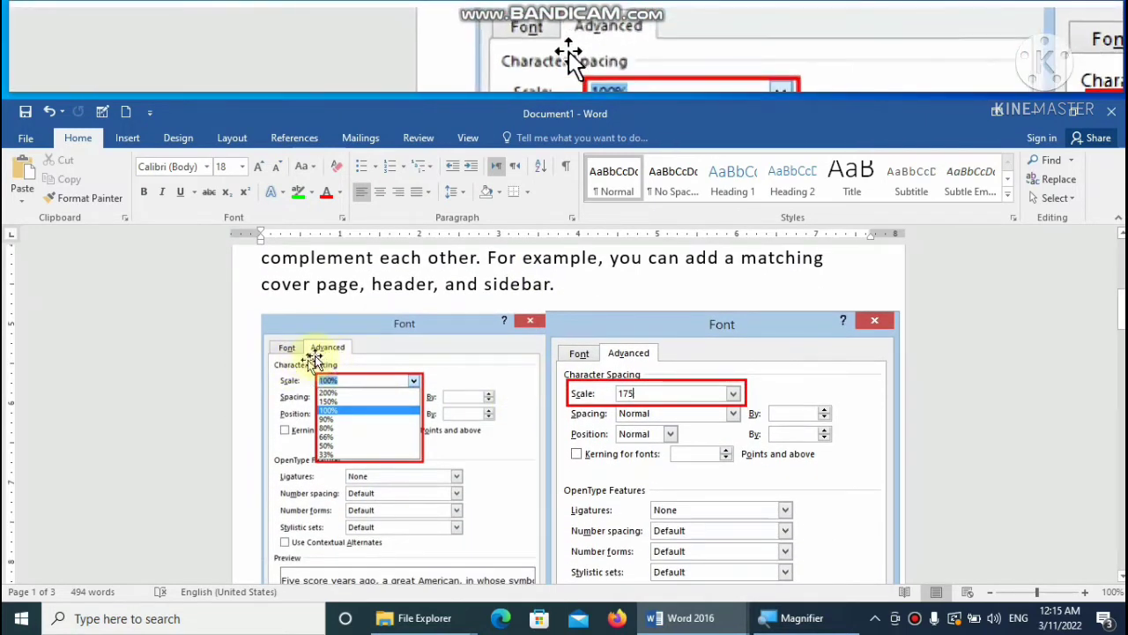
{"action": "scroll", "coordinate": [411, 386], "scroll_direction": "down", "scroll_amount": 1}
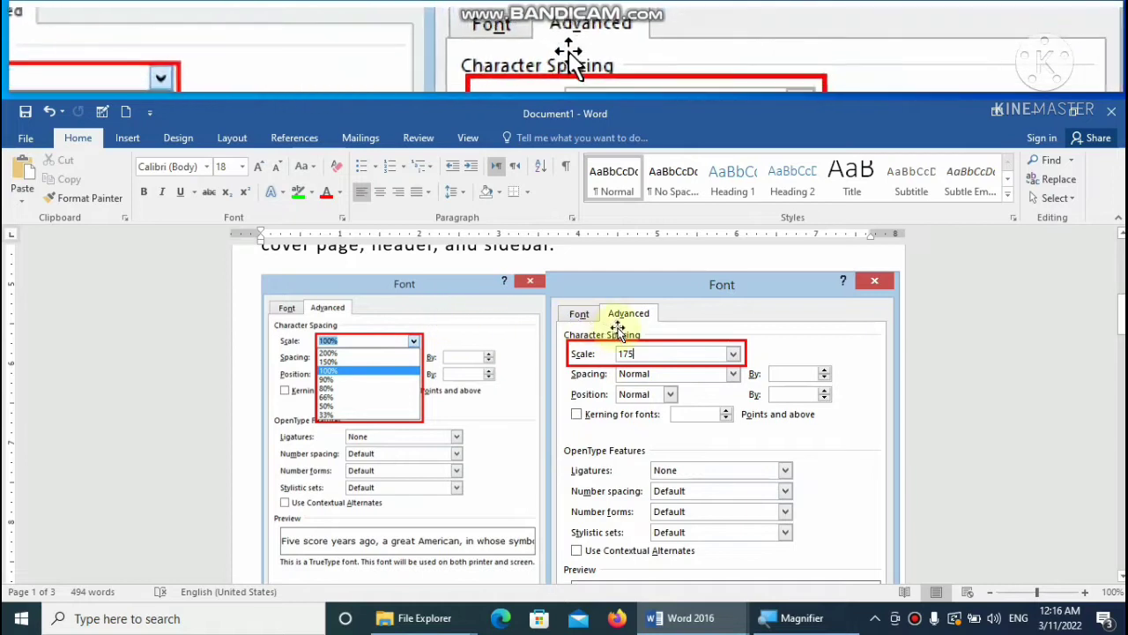
{"action": "scroll", "coordinate": [620, 337], "scroll_direction": "down", "scroll_amount": 2}
{"action": "scroll", "coordinate": [620, 337], "scroll_direction": "down", "scroll_amount": 2}
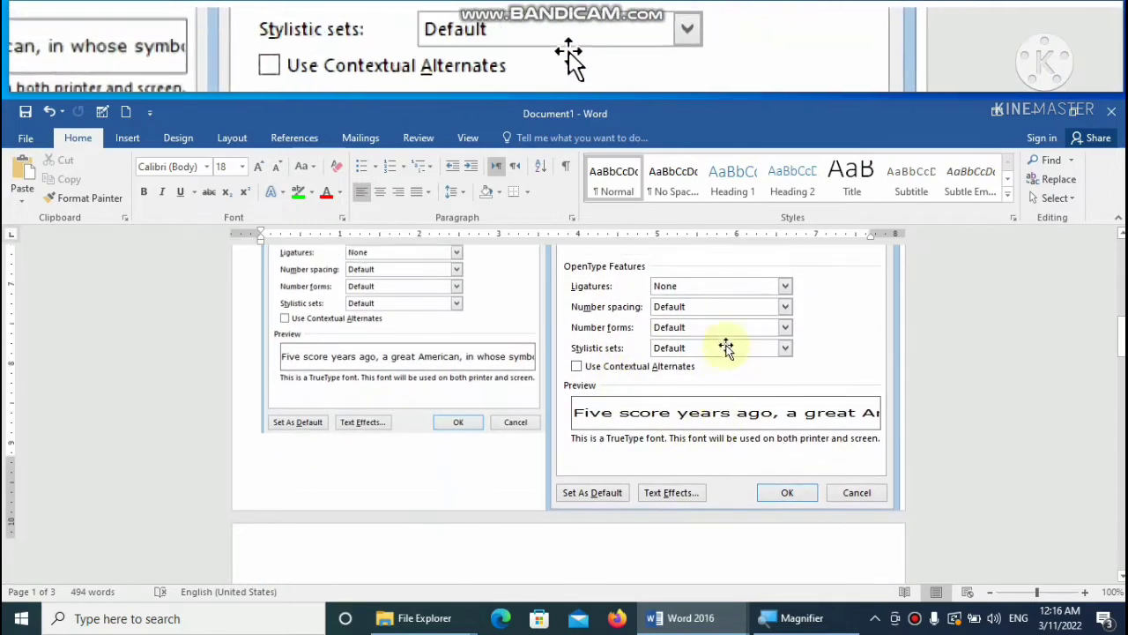
Undo the last edit to the notes and start a new blank document.
{"action": "scroll", "coordinate": [726, 347], "scroll_direction": "up", "scroll_amount": 3}
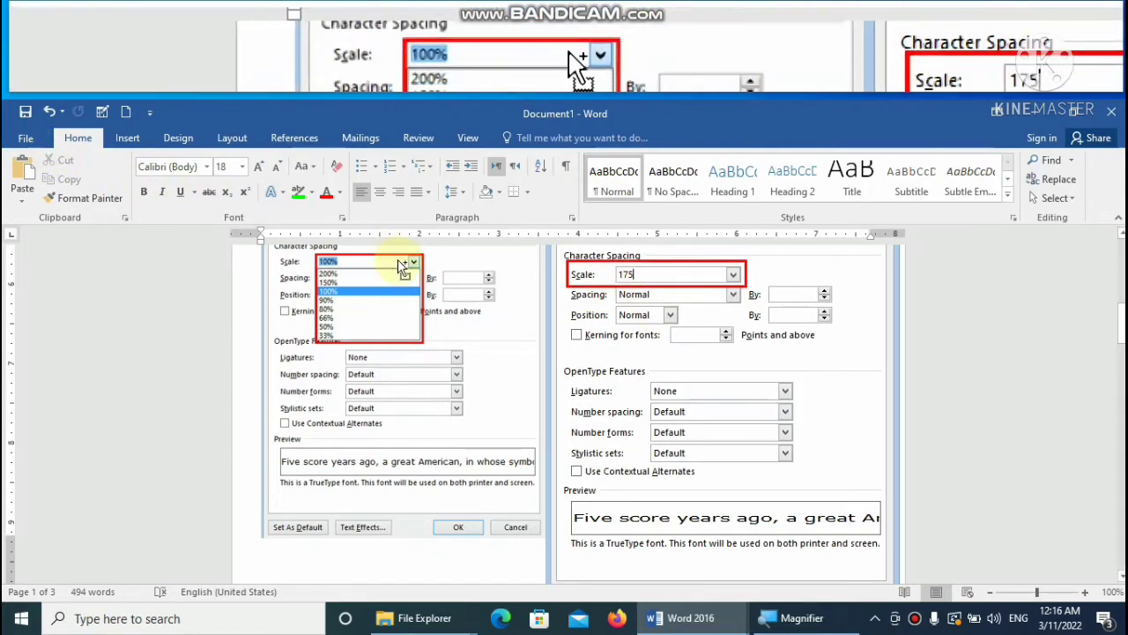
{"action": "key", "text": "ctrl+z"}
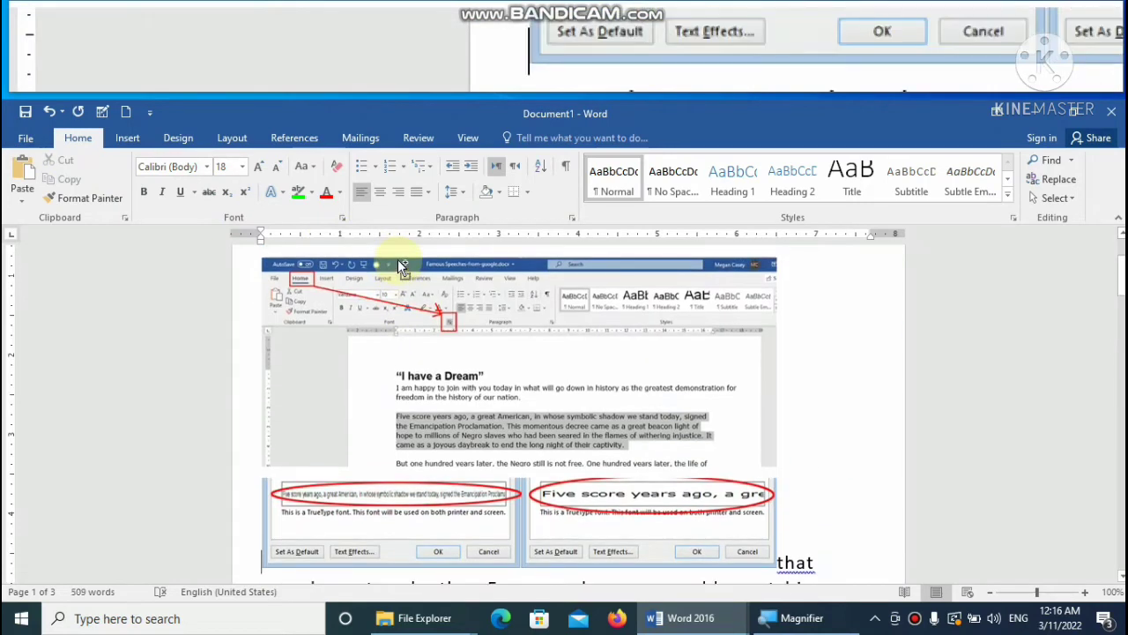
{"action": "key", "text": "ctrl+n"}
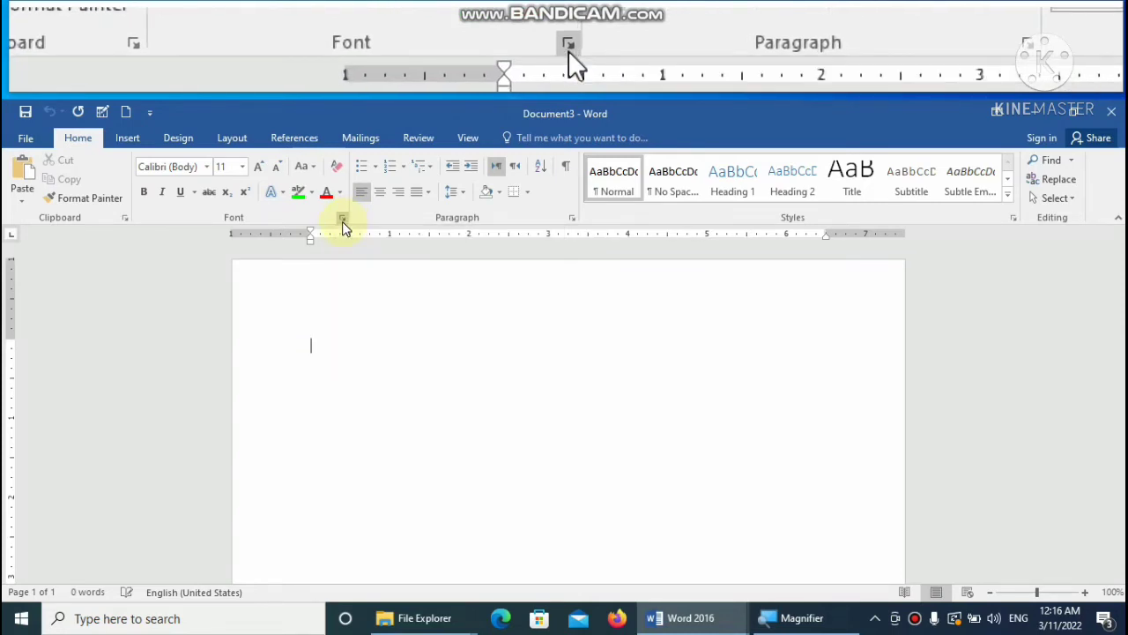
Check the Font dialog's Advanced character spacing options, then close the dialog.
{"action": "key", "text": "ctrl+d"}
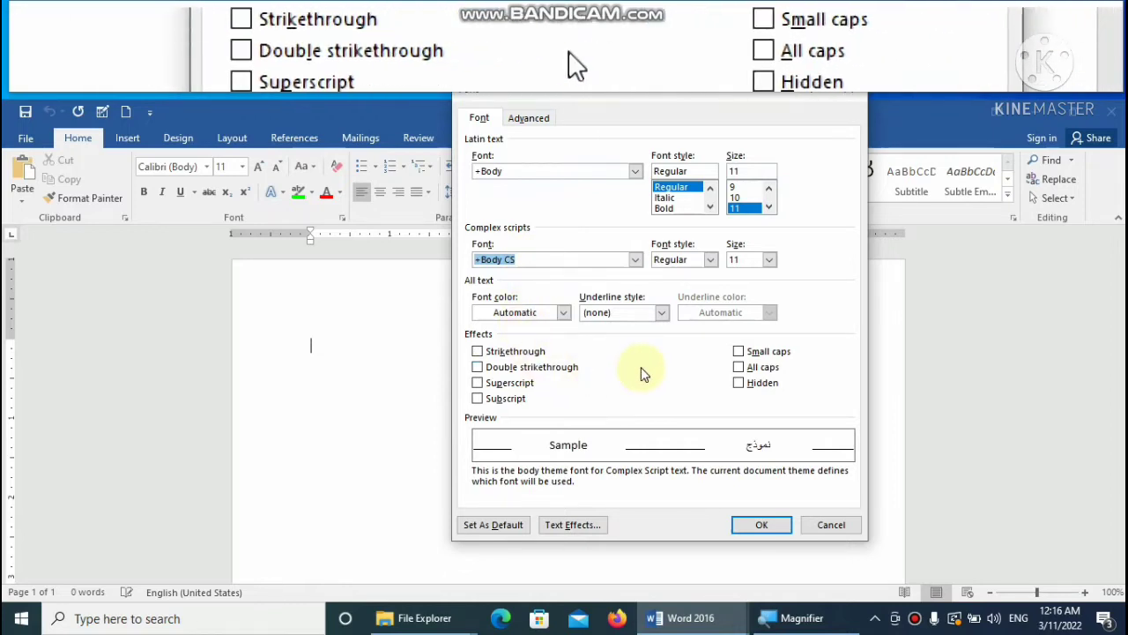
{"action": "left_click", "coordinate": [528, 122]}
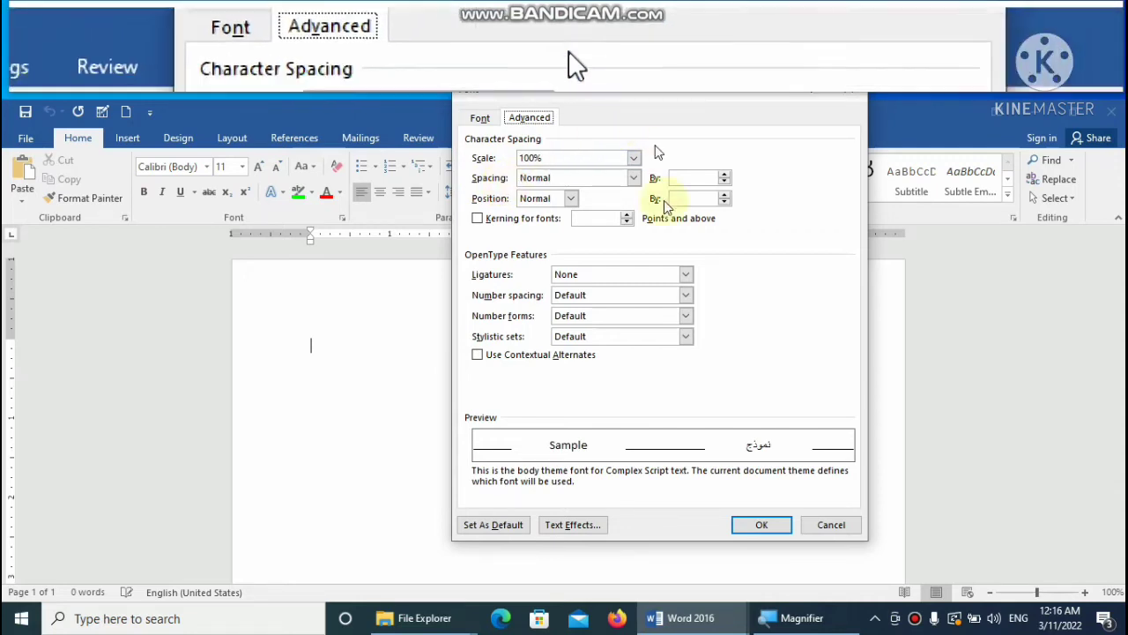
{"action": "left_click", "coordinate": [779, 526]}
{"action": "left_click", "coordinate": [320, 351]}
{"action": "type", "text": "=rand()"}
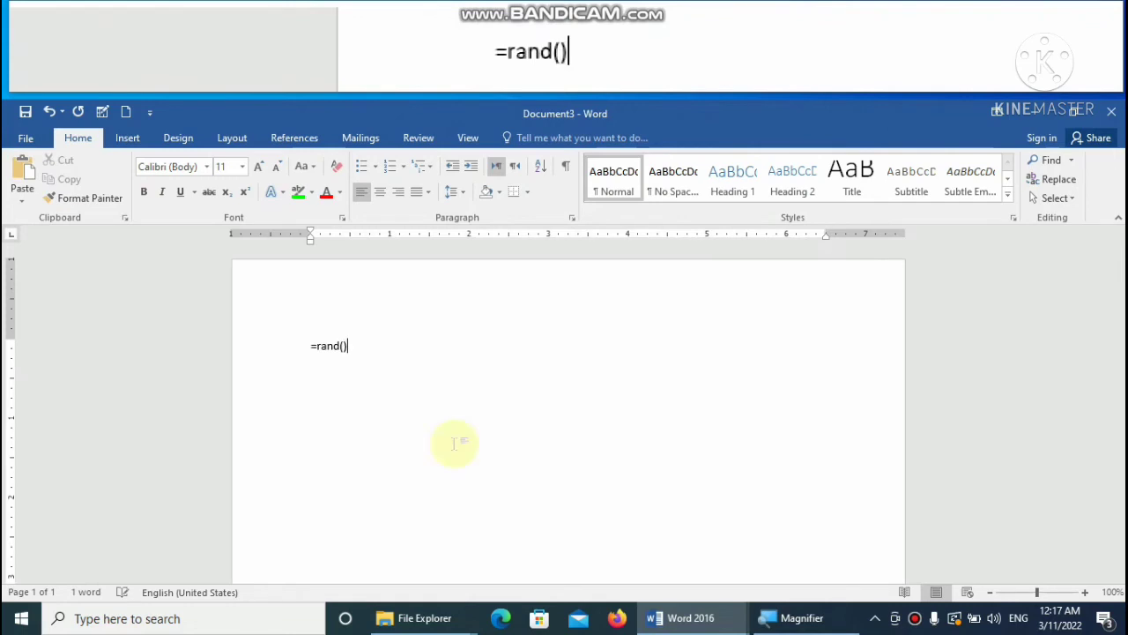
Expand =rand() into sample paragraphs and glance at the font settings without changes.
{"action": "key", "text": "Return"}
{"action": "scroll", "coordinate": [507, 342], "scroll_direction": "up", "scroll_amount": 2}
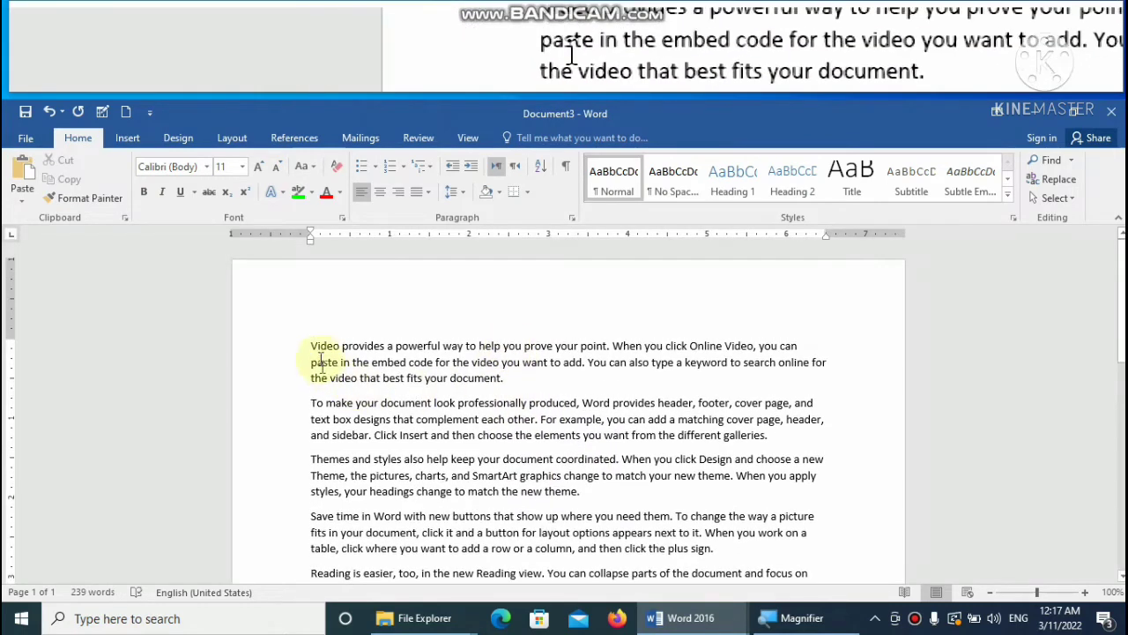
{"action": "left_click", "coordinate": [342, 218]}
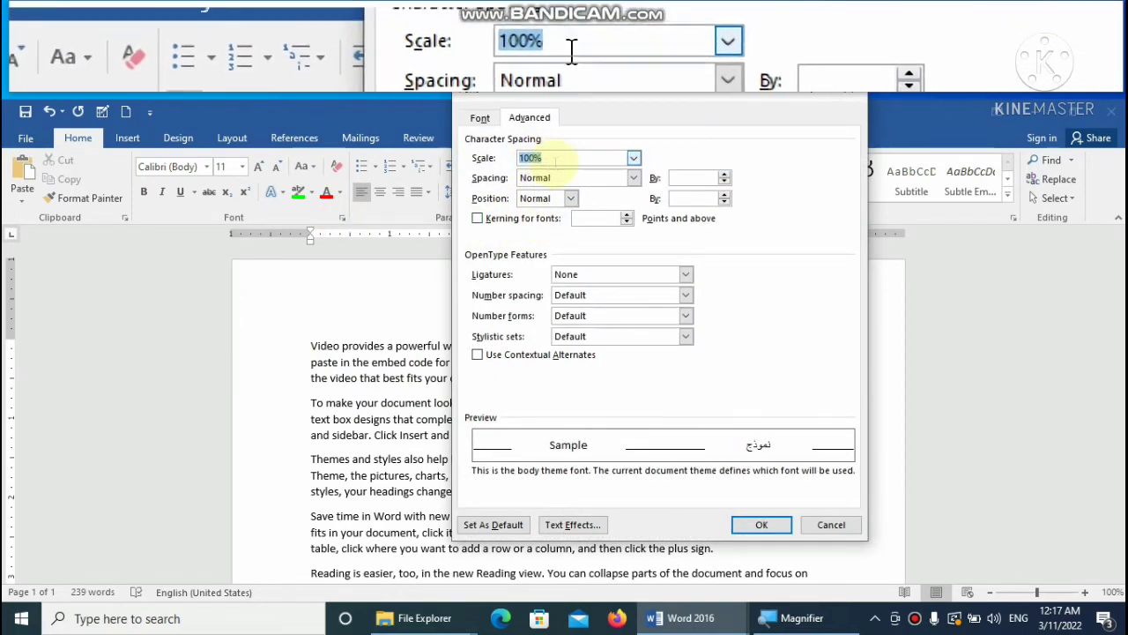
{"action": "left_click", "coordinate": [835, 525]}
Select the first three sample paragraphs and set their character scale to 66%.
{"action": "mouse_move", "coordinate": [311, 342]}
{"action": "left_mouse_down"}
{"action": "mouse_move", "coordinate": [835, 479]}
{"action": "mouse_move", "coordinate": [835, 490]}
{"action": "left_mouse_up"}
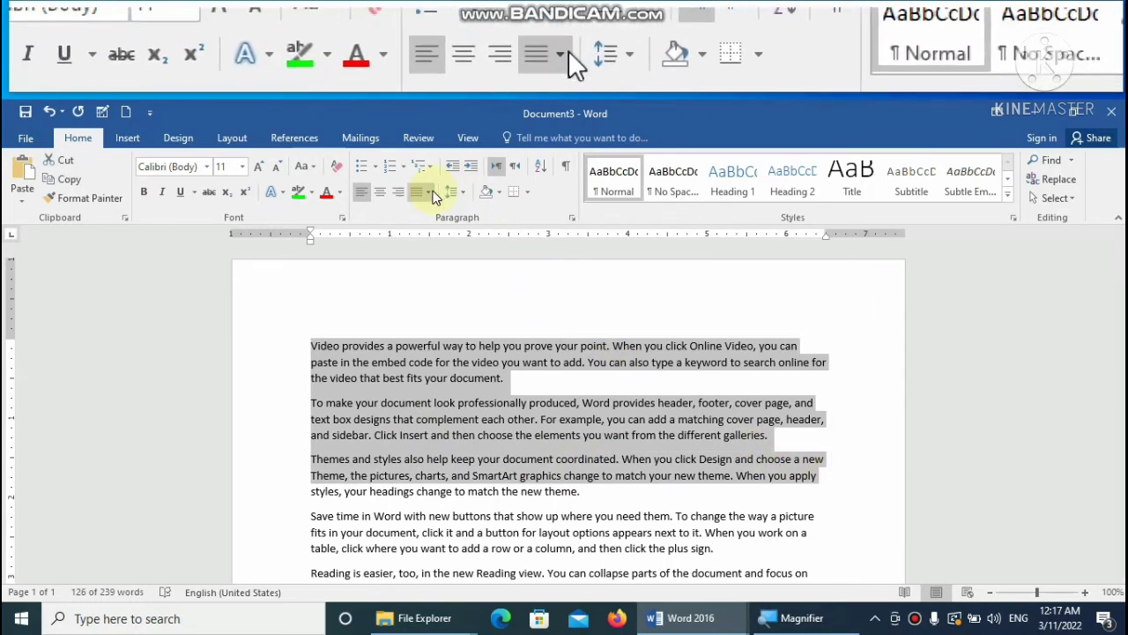
{"action": "key", "text": "ctrl+d"}
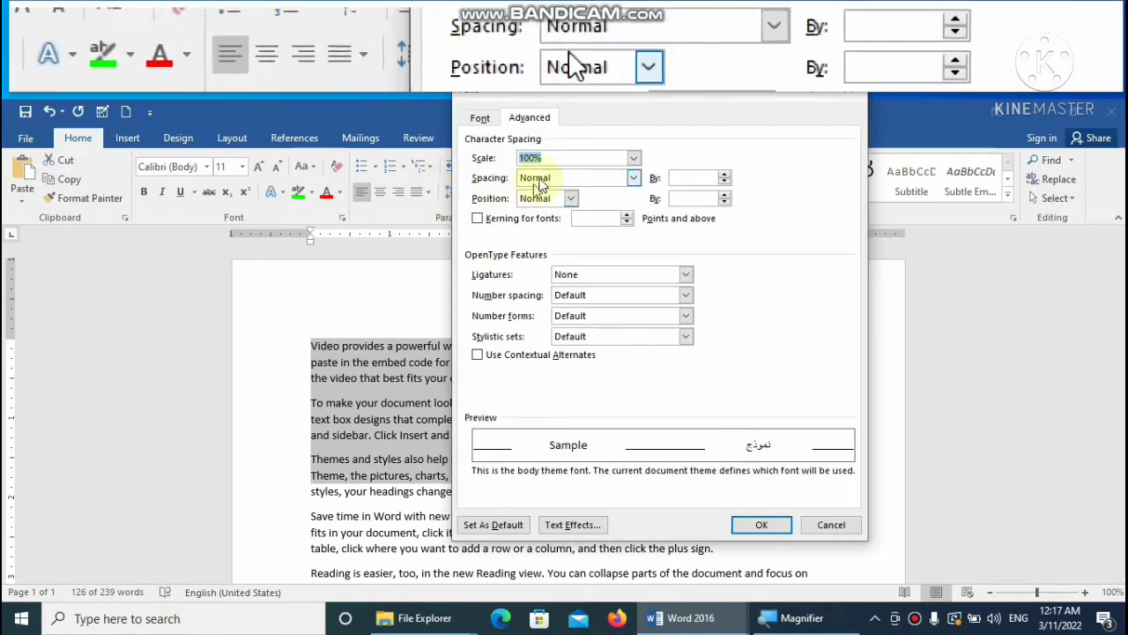
{"action": "left_click", "coordinate": [633, 160]}
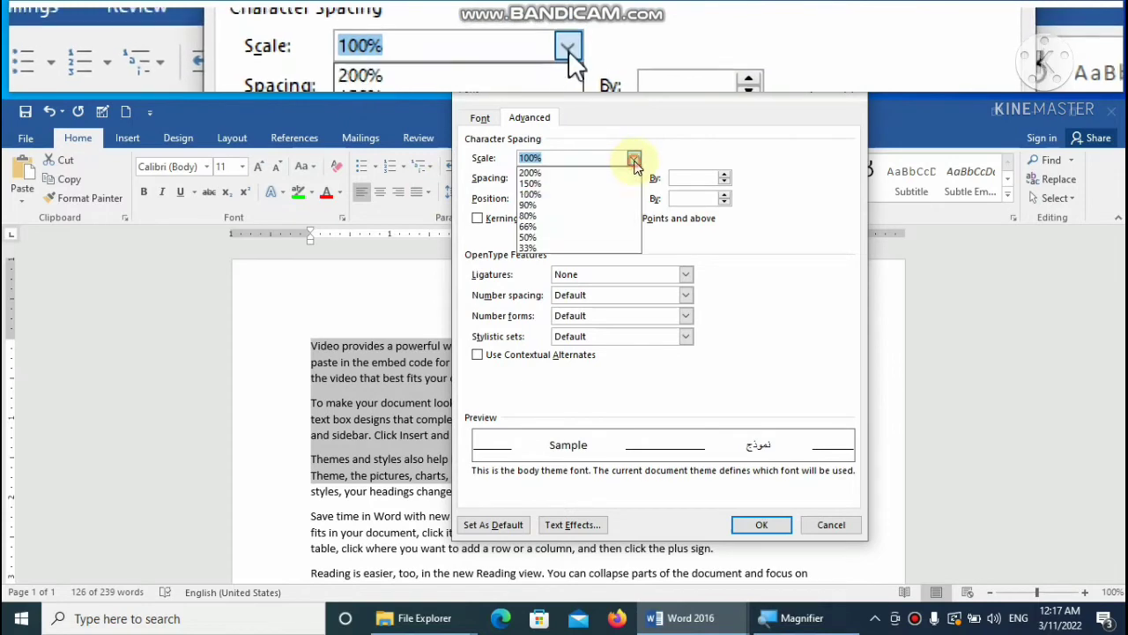
{"action": "left_click", "coordinate": [610, 225]}
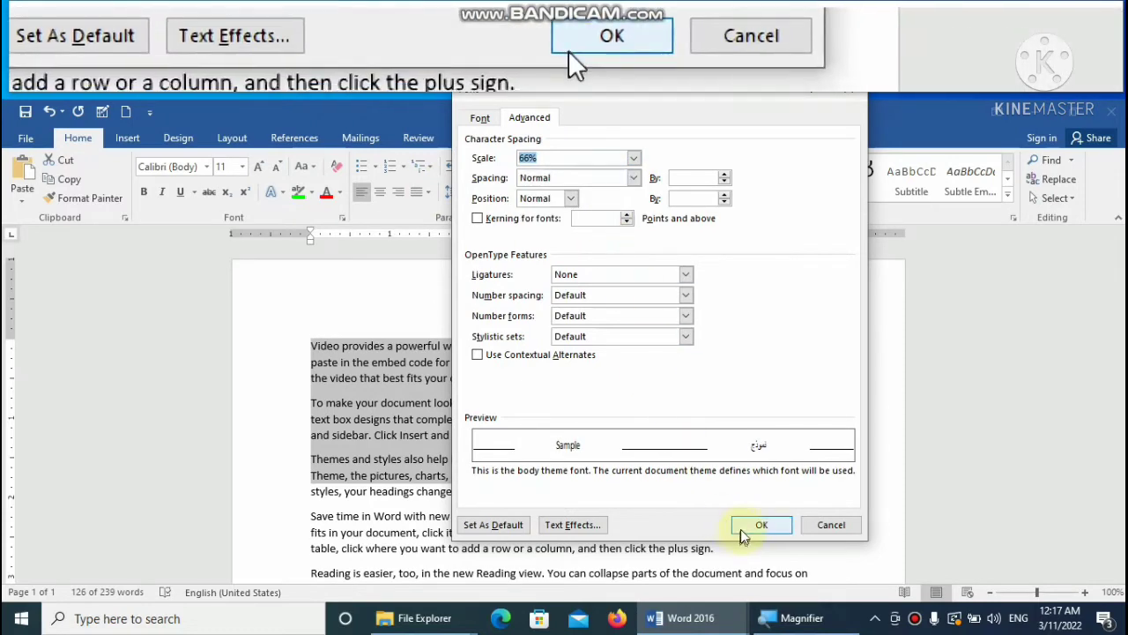
{"action": "left_click", "coordinate": [755, 525]}
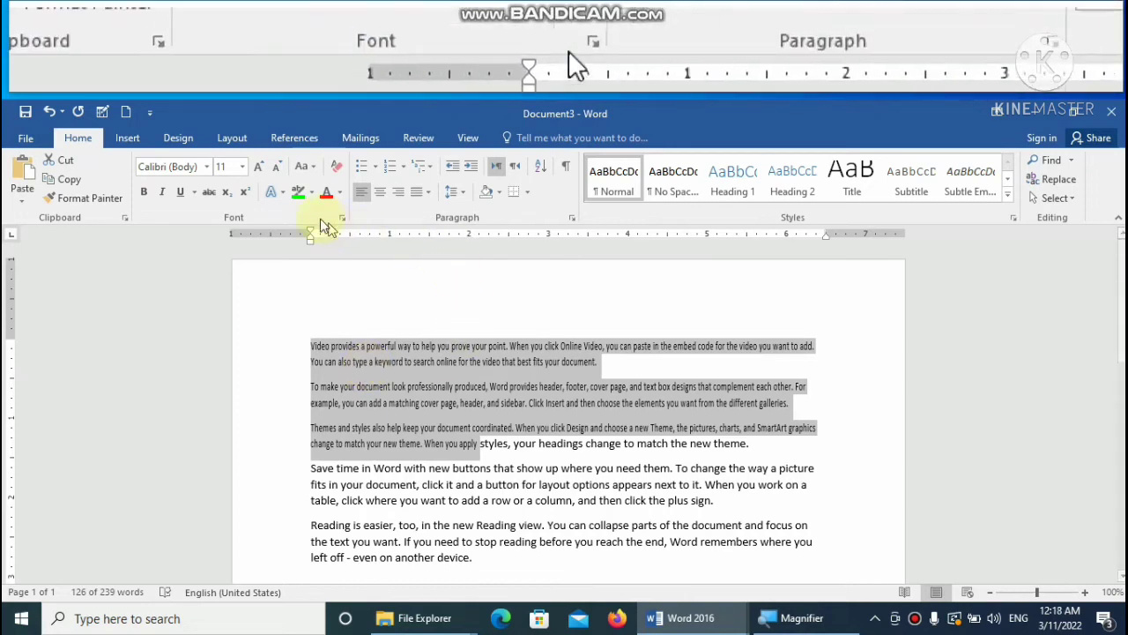
Set the first three paragraphs' character scale back to 100%.
{"action": "left_click", "coordinate": [340, 218]}
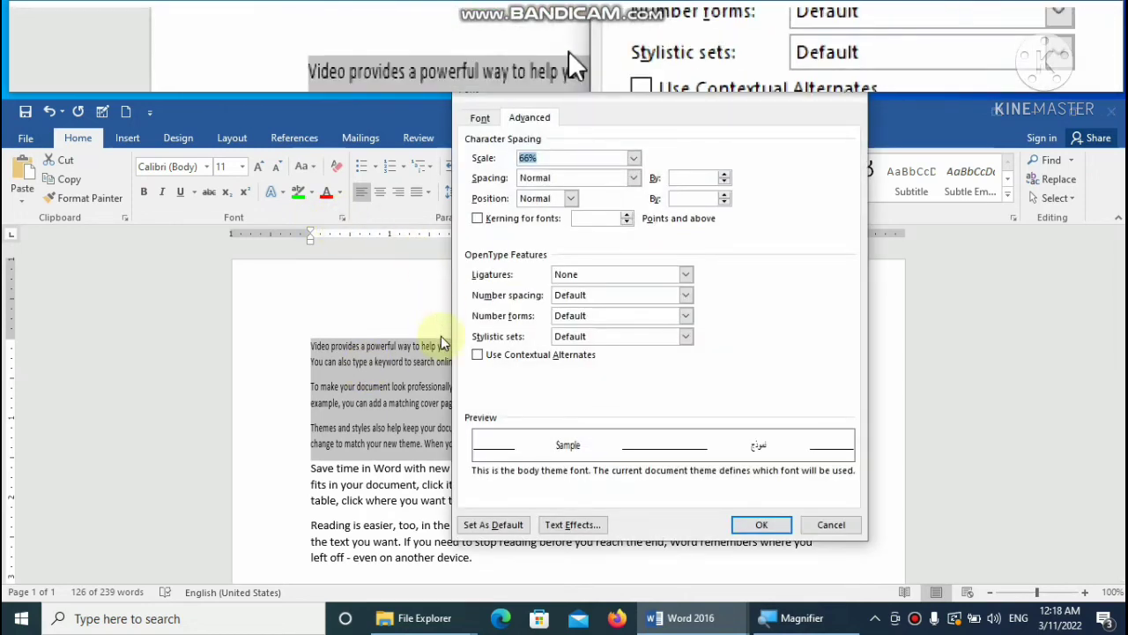
{"action": "left_click", "coordinate": [633, 158]}
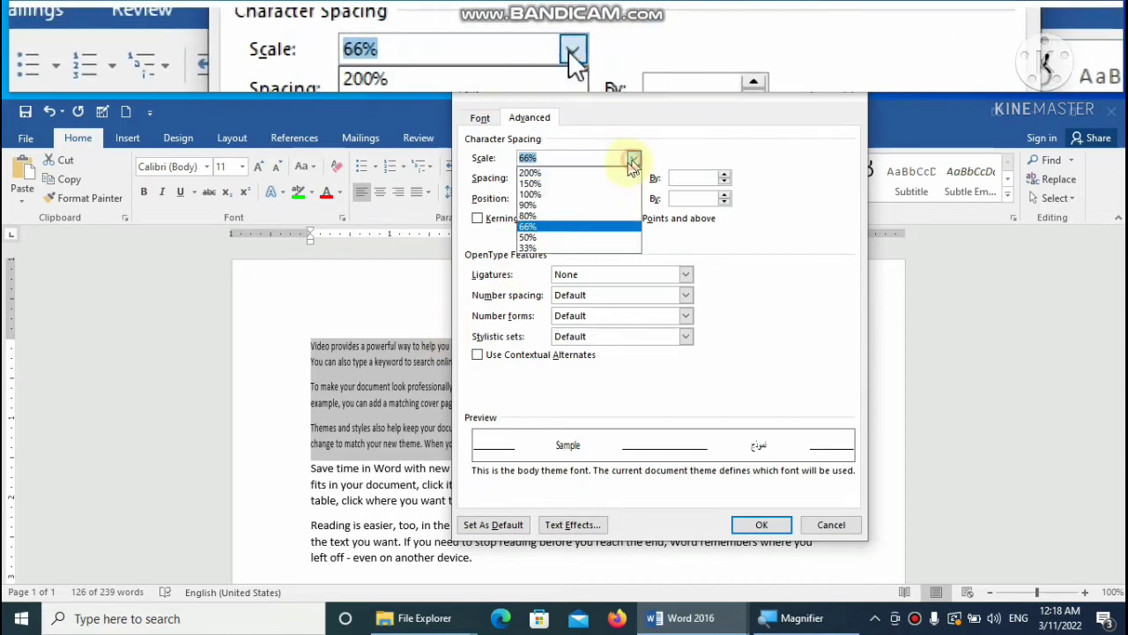
{"action": "left_click", "coordinate": [579, 196]}
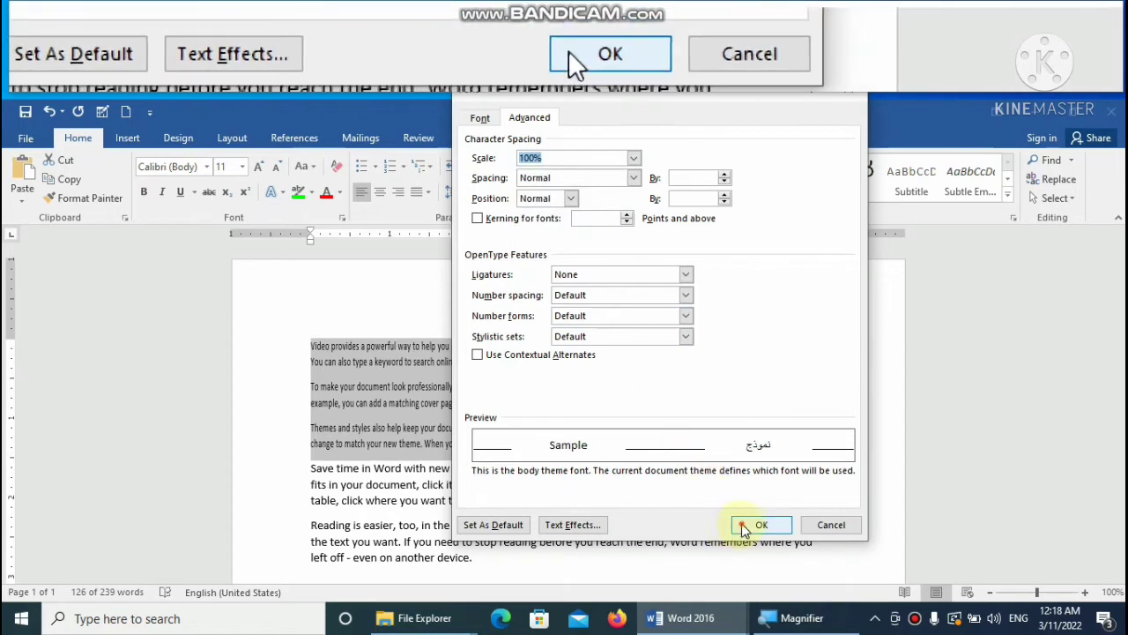
{"action": "left_click", "coordinate": [743, 527]}
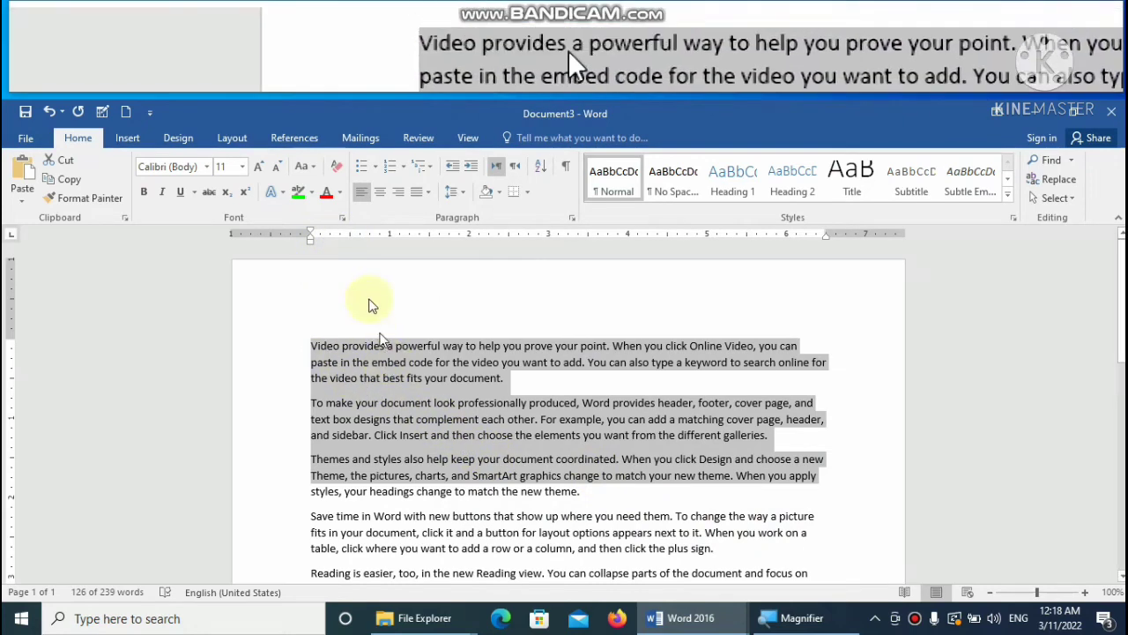
Confirm the paragraphs' character spacing stays at Normal in the Font dialog.
{"action": "left_click", "coordinate": [327, 218]}
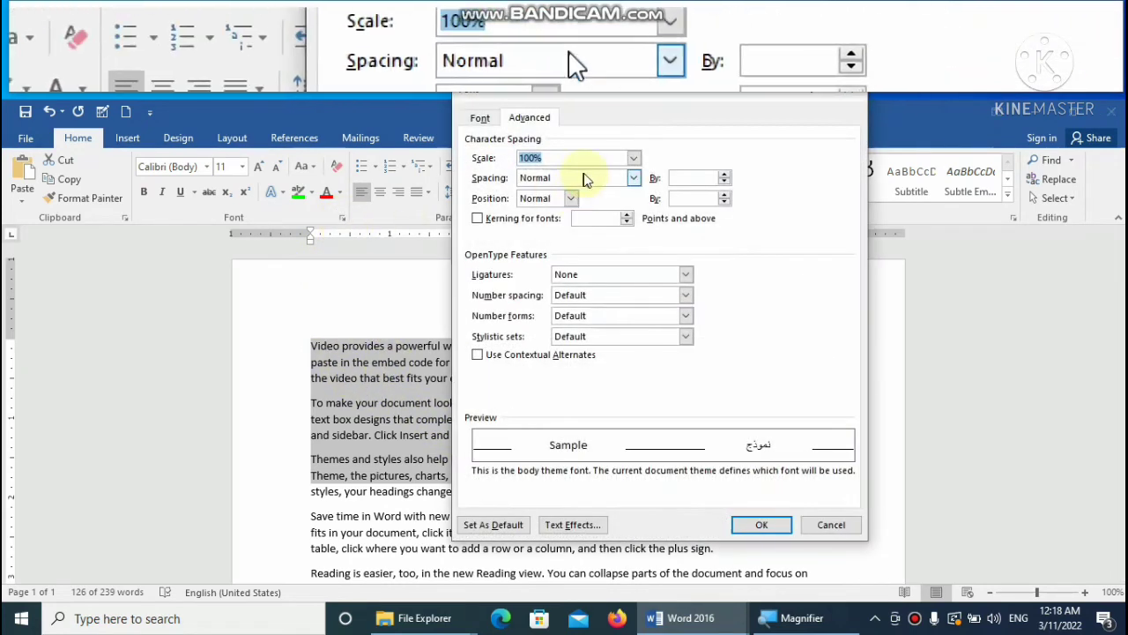
{"action": "left_click", "coordinate": [634, 178]}
{"action": "left_click", "coordinate": [635, 180]}
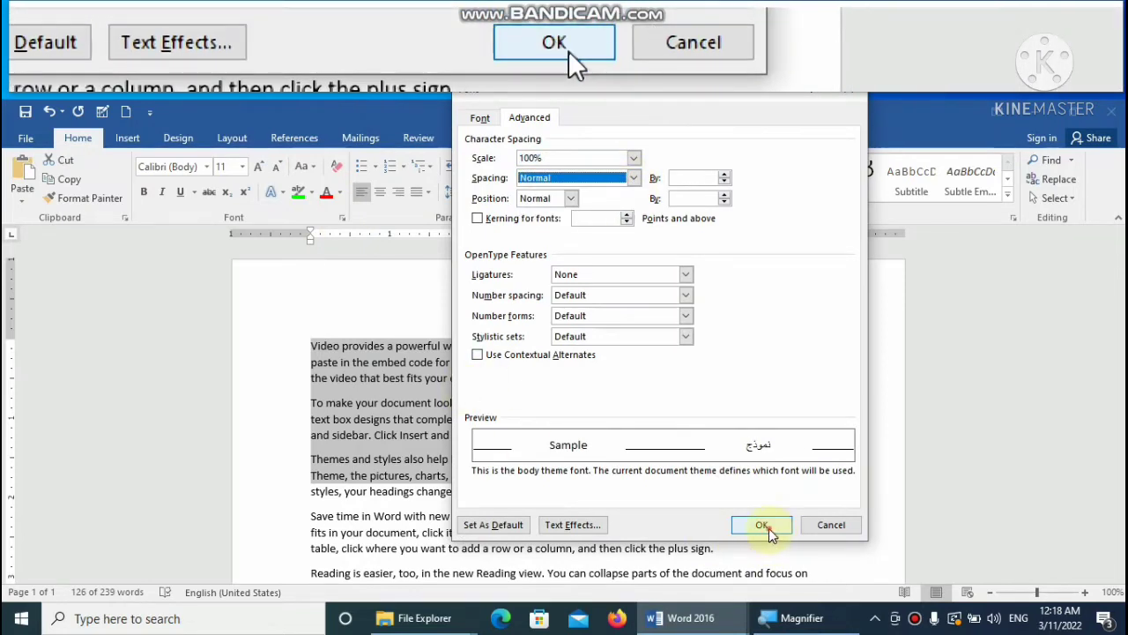
{"action": "left_click", "coordinate": [763, 526]}
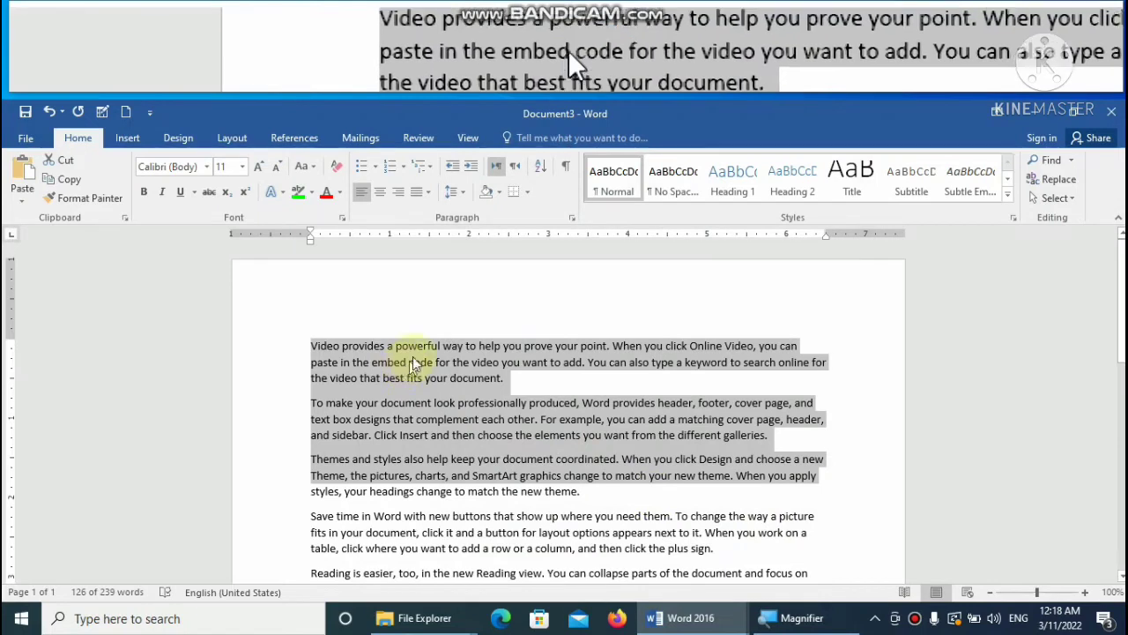
Select the first paragraph's opening words from 'Video' through 'your'.
{"action": "left_click", "coordinate": [438, 320]}
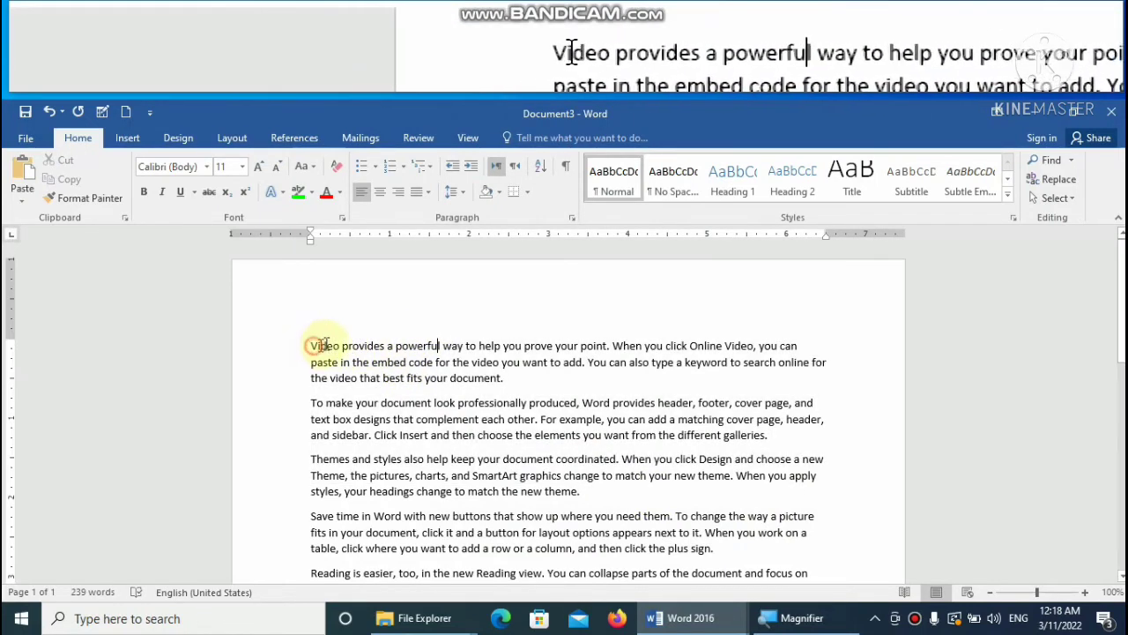
{"action": "left_click_drag", "start_coordinate": [312, 346], "coordinate": [627, 350]}
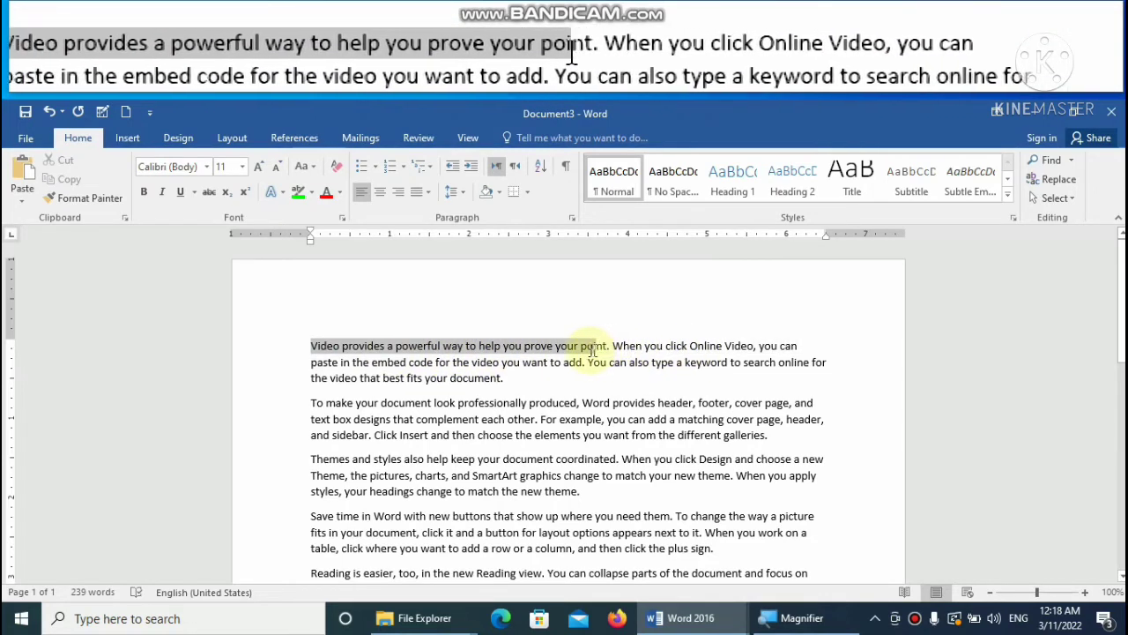
{"action": "left_click_drag", "start_coordinate": [581, 351], "coordinate": [581, 356]}
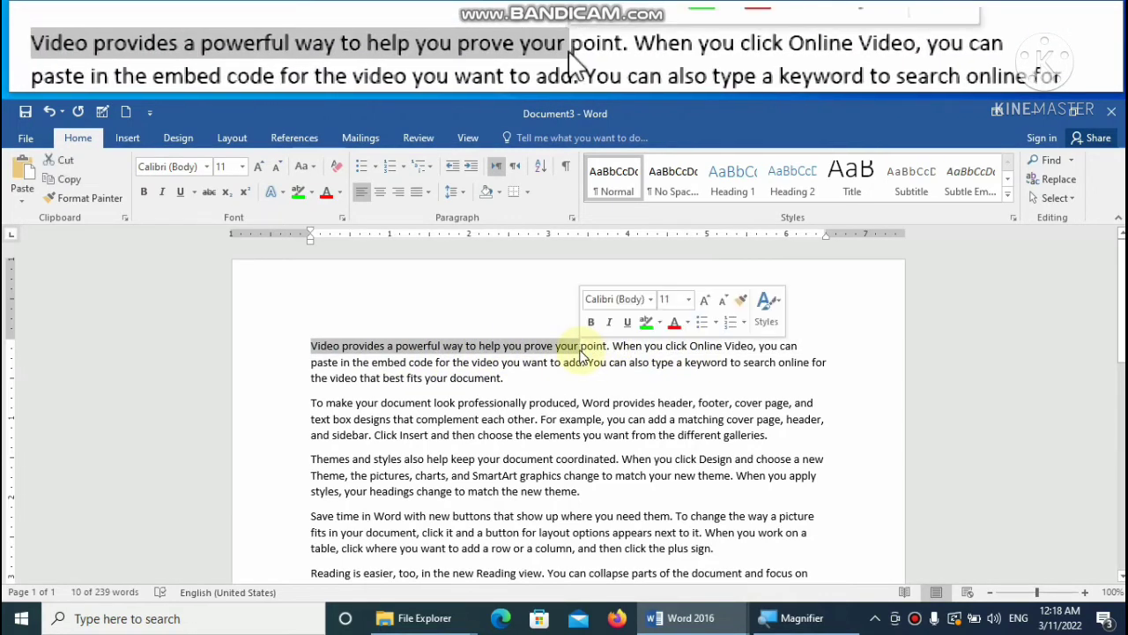
Expand the selected words' character spacing by 2 pt.
{"action": "key", "text": "ctrl+d"}
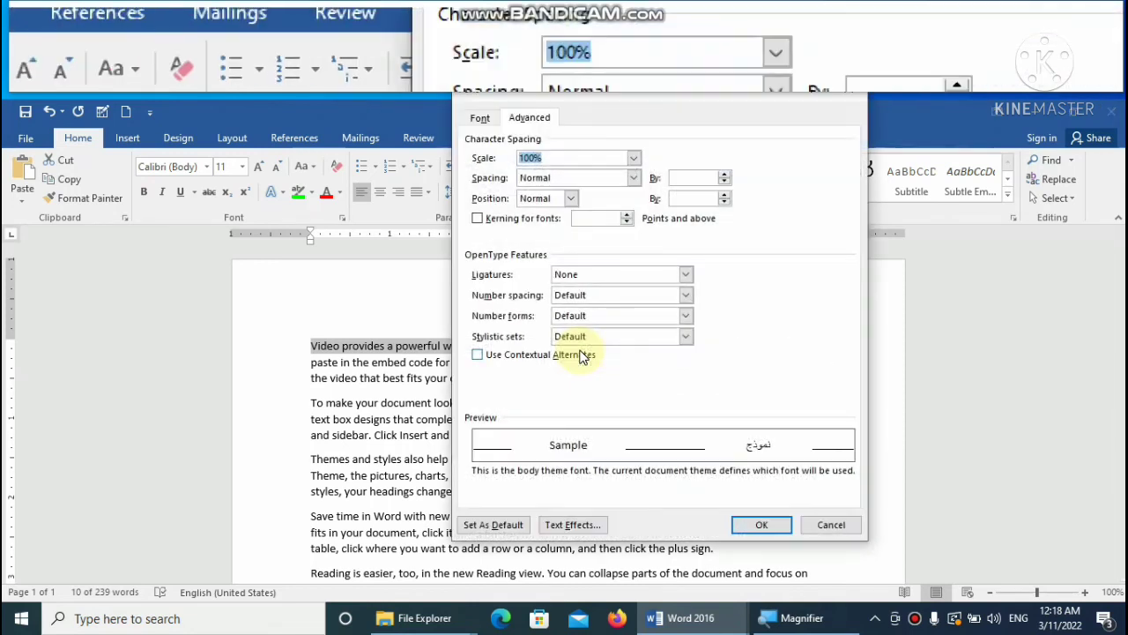
{"action": "left_click", "coordinate": [633, 178]}
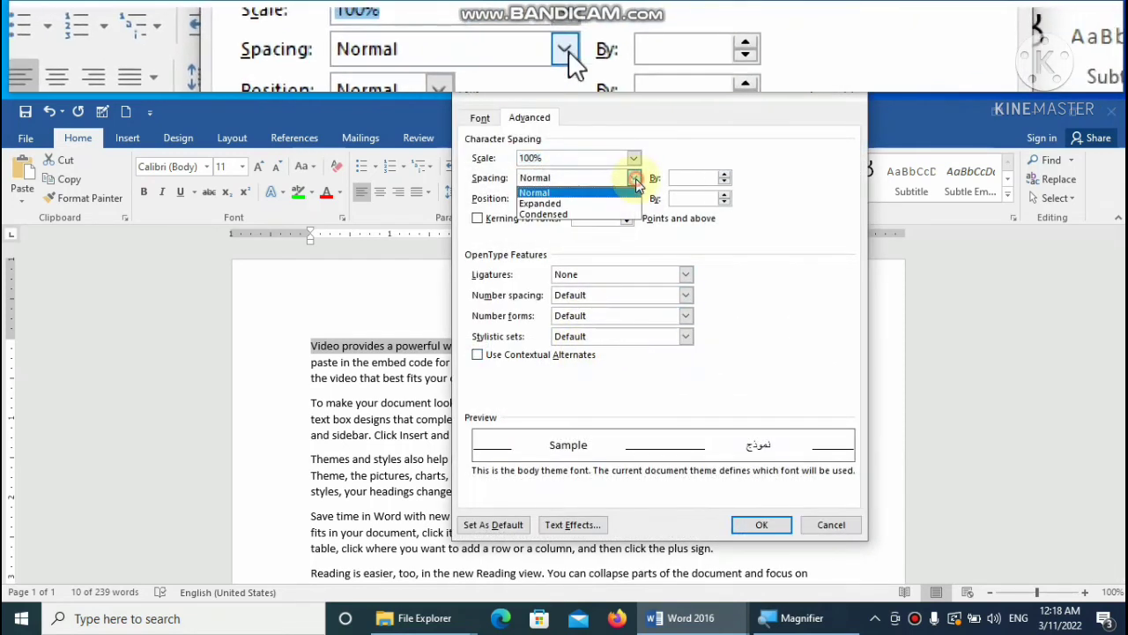
{"action": "left_click", "coordinate": [615, 204]}
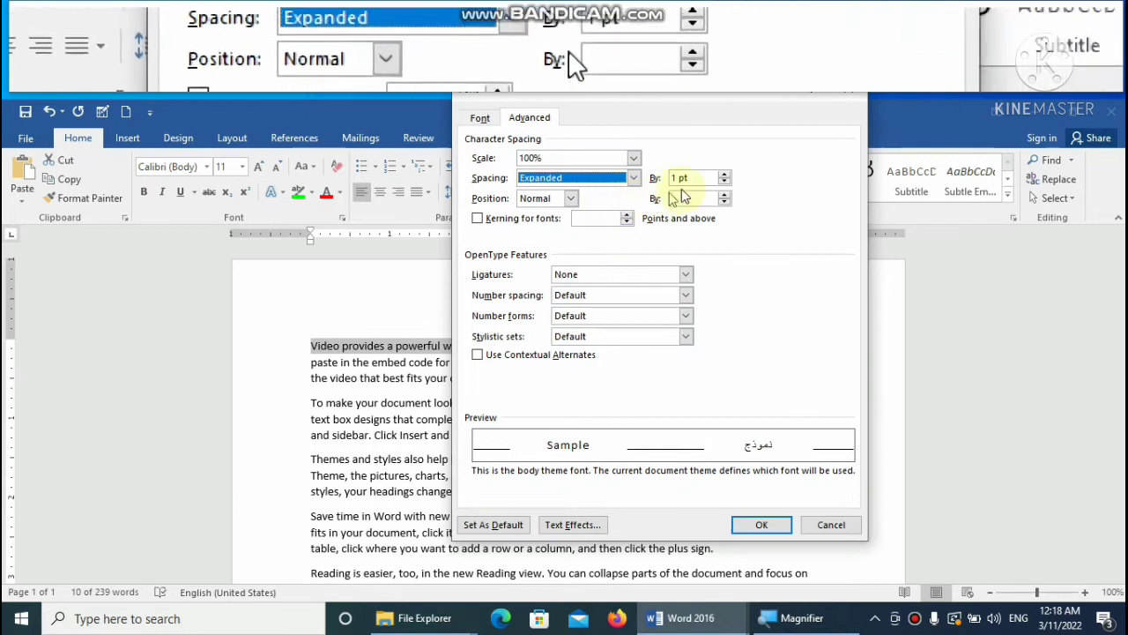
{"action": "left_click", "coordinate": [725, 177]}
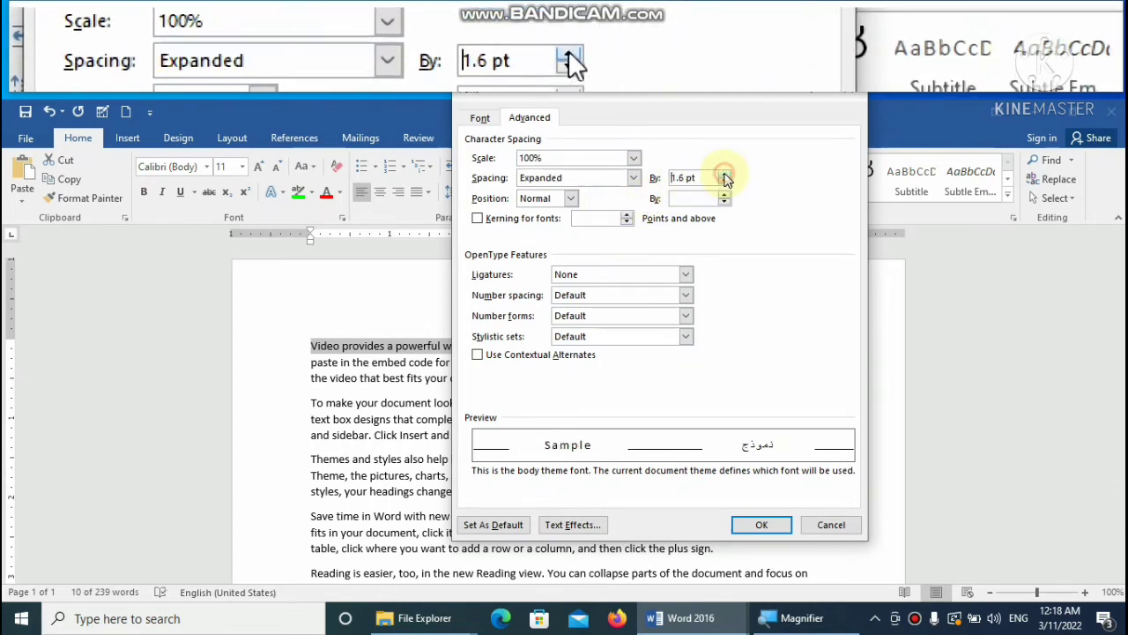
{"action": "left_click", "coordinate": [725, 178]}
{"action": "left_click", "coordinate": [725, 177]}
{"action": "left_click", "coordinate": [725, 177]}
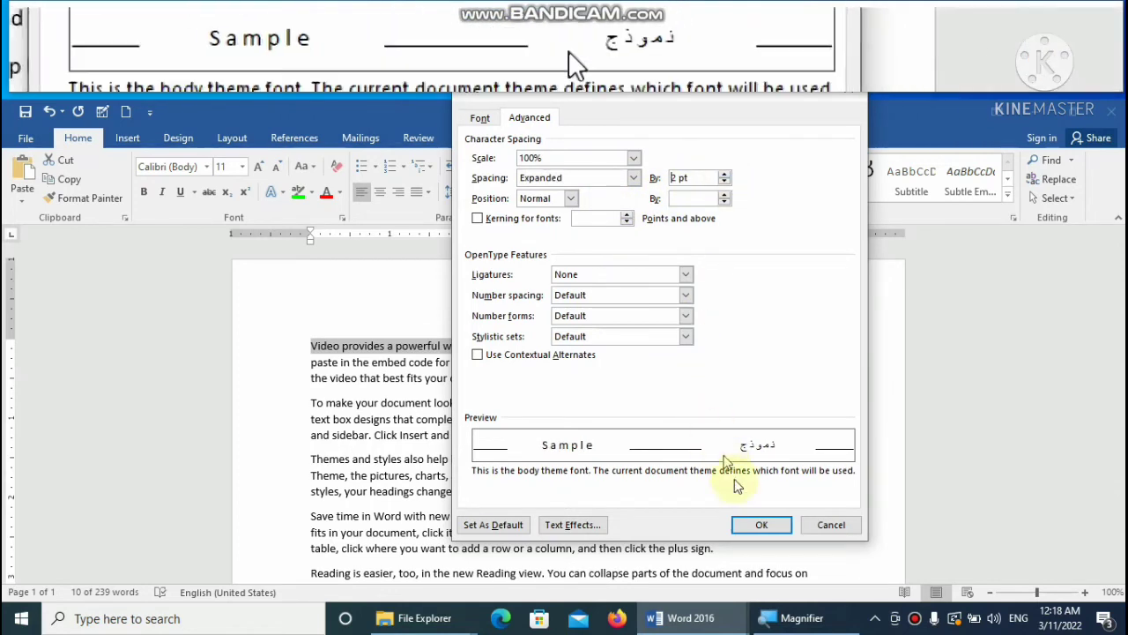
{"action": "left_click", "coordinate": [759, 527]}
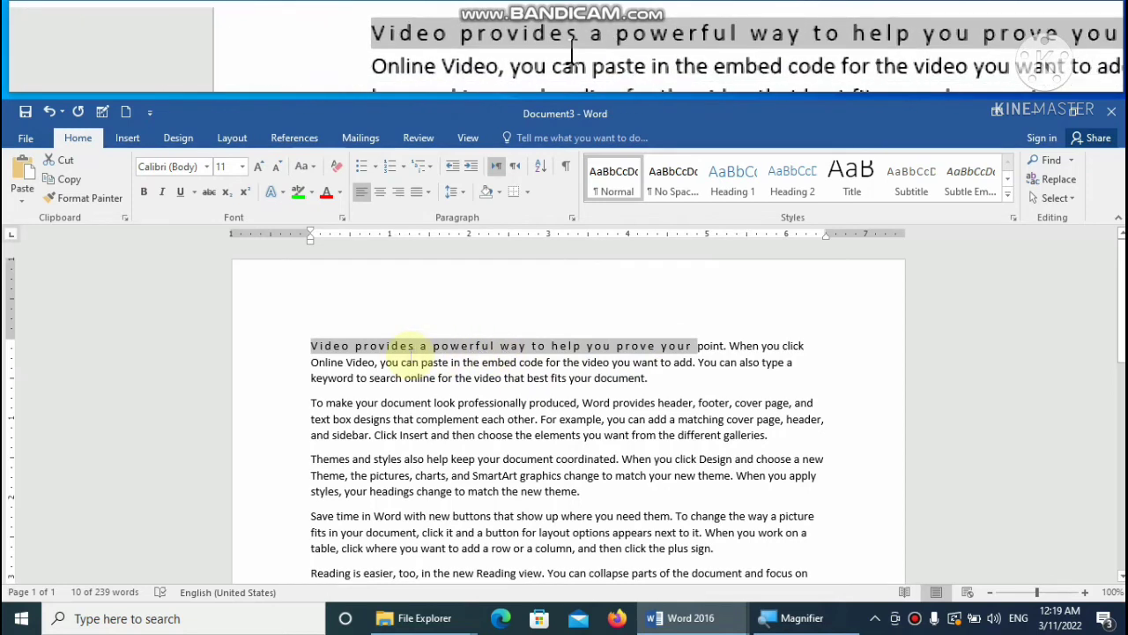
Reset the opening words' character spacing to Normal.
{"action": "key", "text": "ctrl+d"}
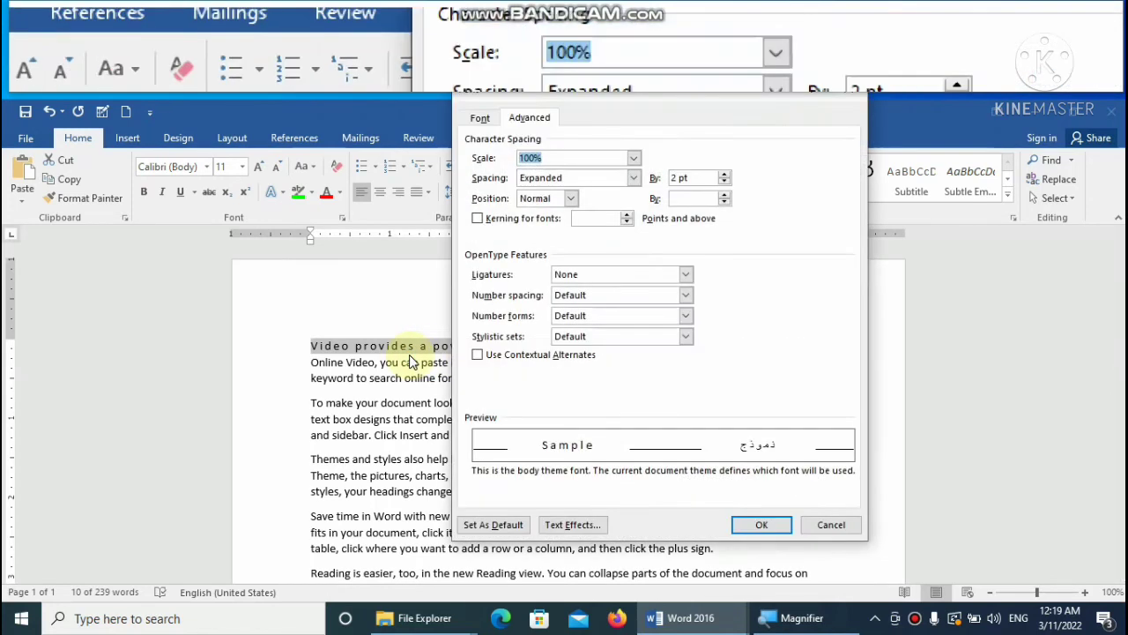
{"action": "left_click", "coordinate": [634, 177]}
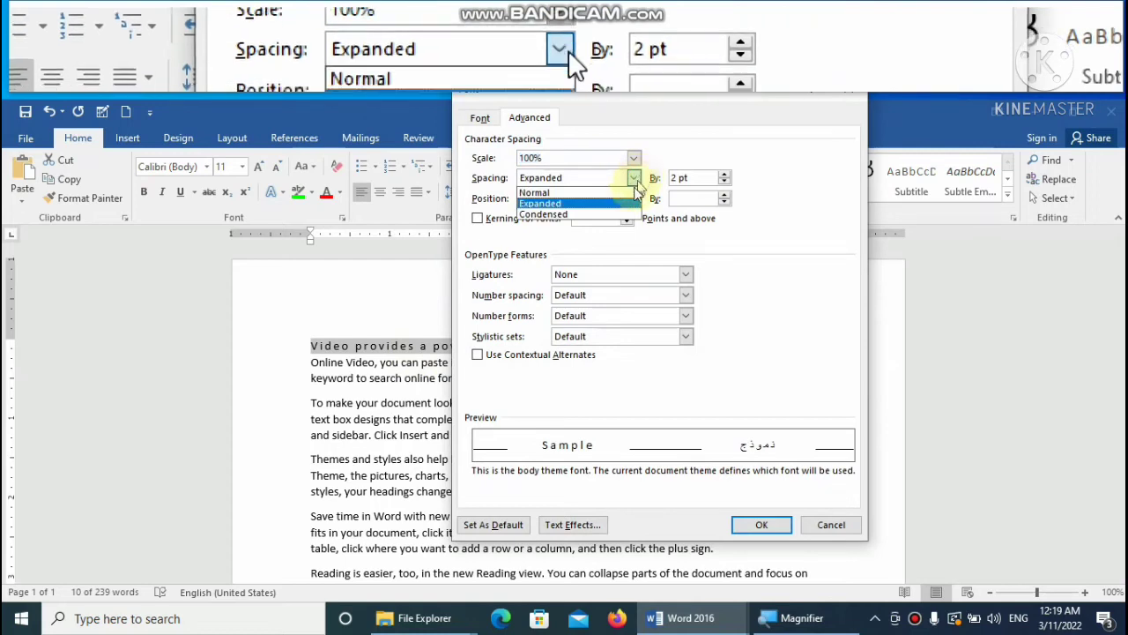
{"action": "left_click", "coordinate": [617, 192]}
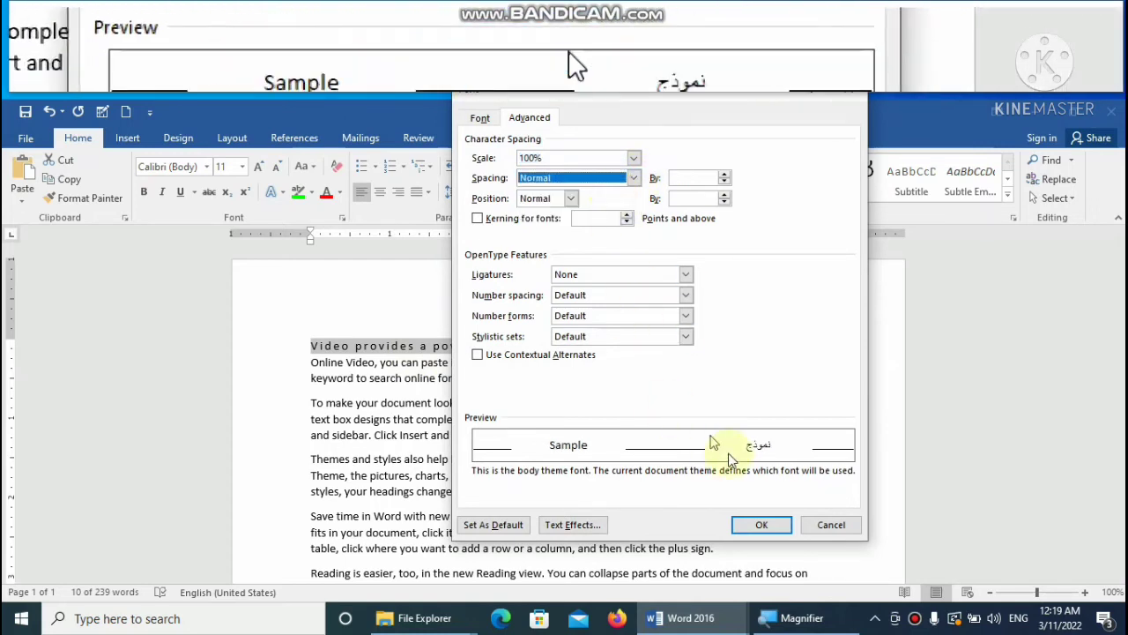
{"action": "left_click", "coordinate": [751, 527]}
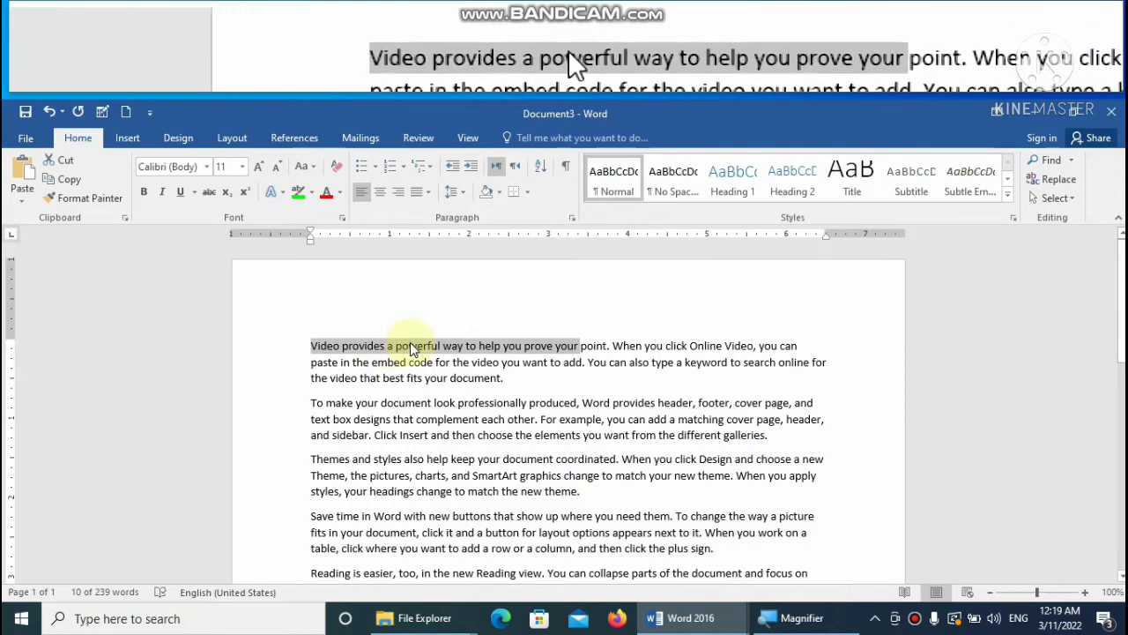
Condense the opening words' character spacing by 1.4 pt.
{"action": "key", "text": "ctrl+d"}
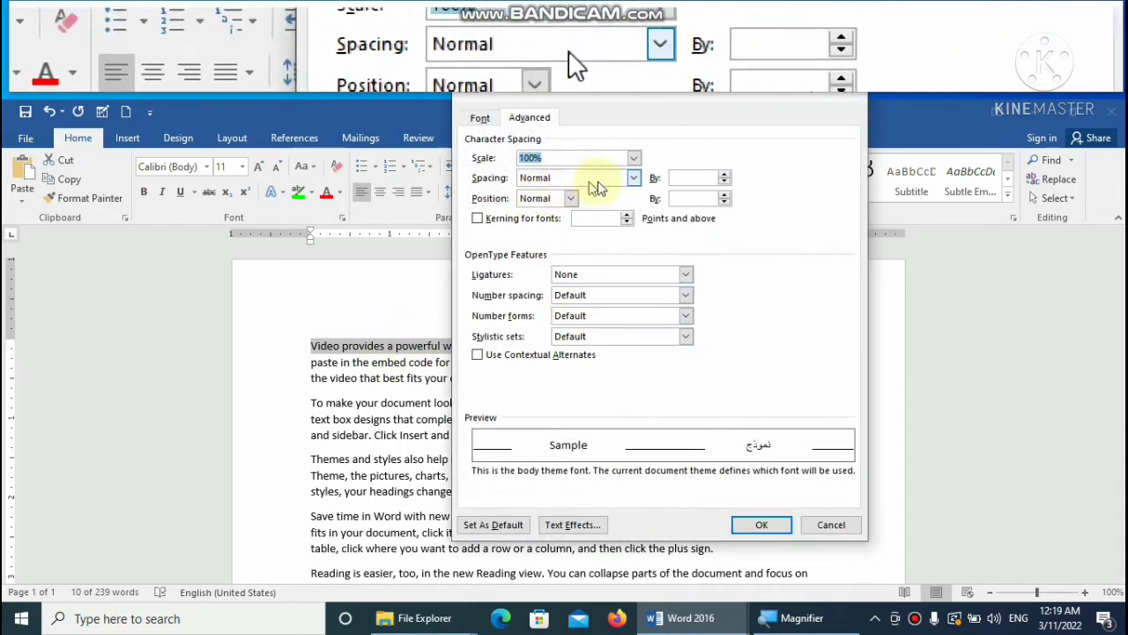
{"action": "left_click", "coordinate": [634, 179]}
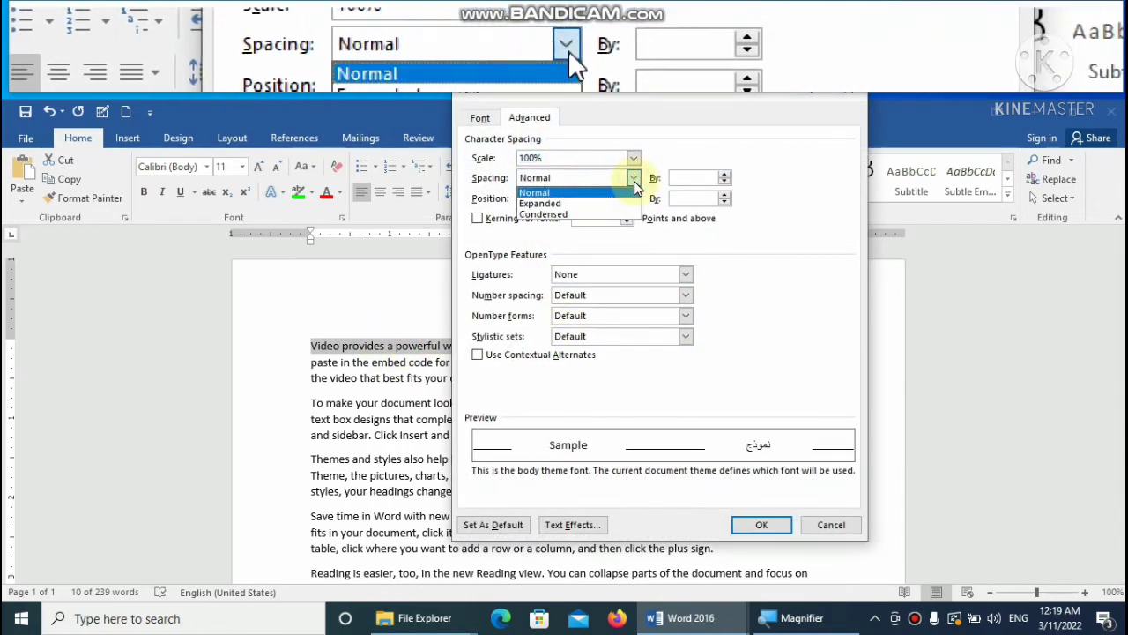
{"action": "left_click", "coordinate": [594, 214]}
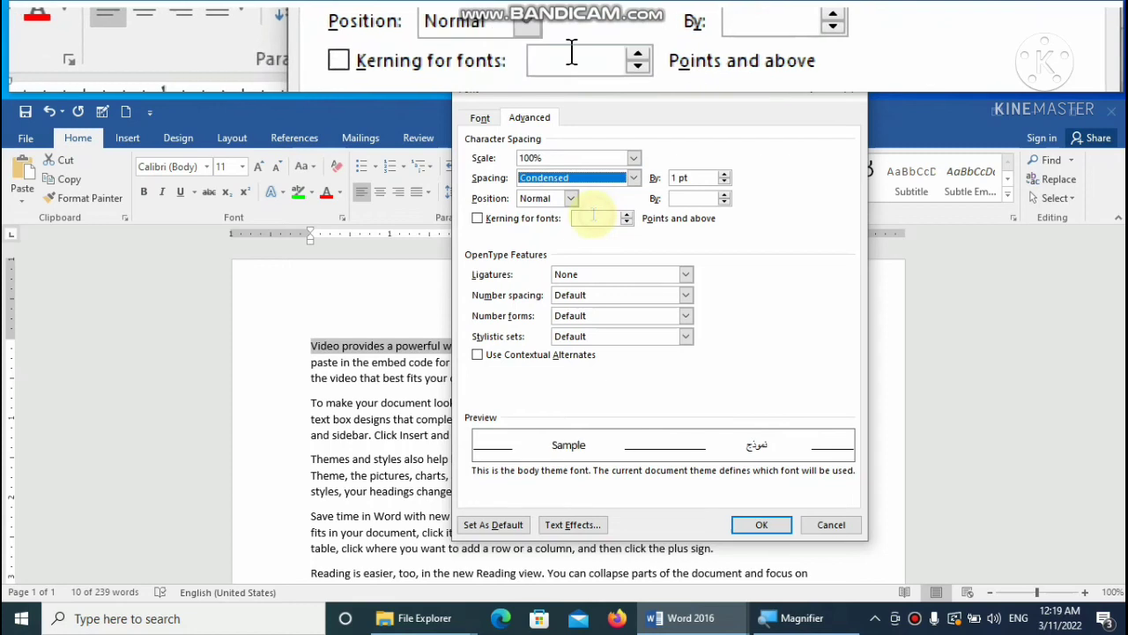
{"action": "left_click", "coordinate": [724, 180]}
{"action": "left_click", "coordinate": [725, 176]}
{"action": "left_click", "coordinate": [725, 177]}
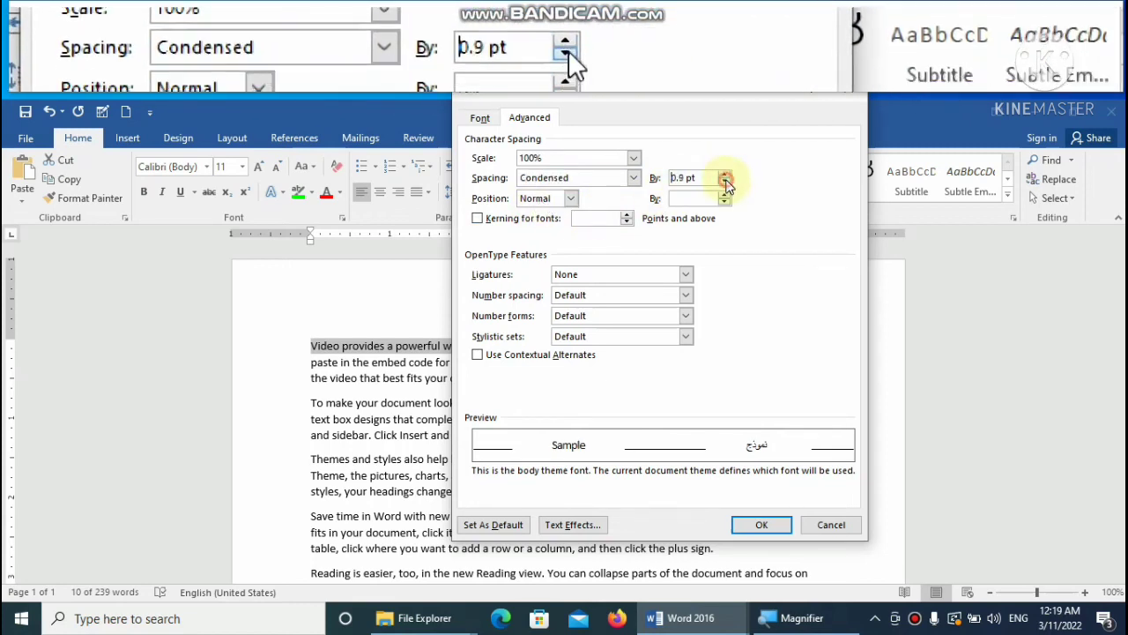
{"action": "left_click", "coordinate": [725, 182]}
{"action": "left_click", "coordinate": [724, 183]}
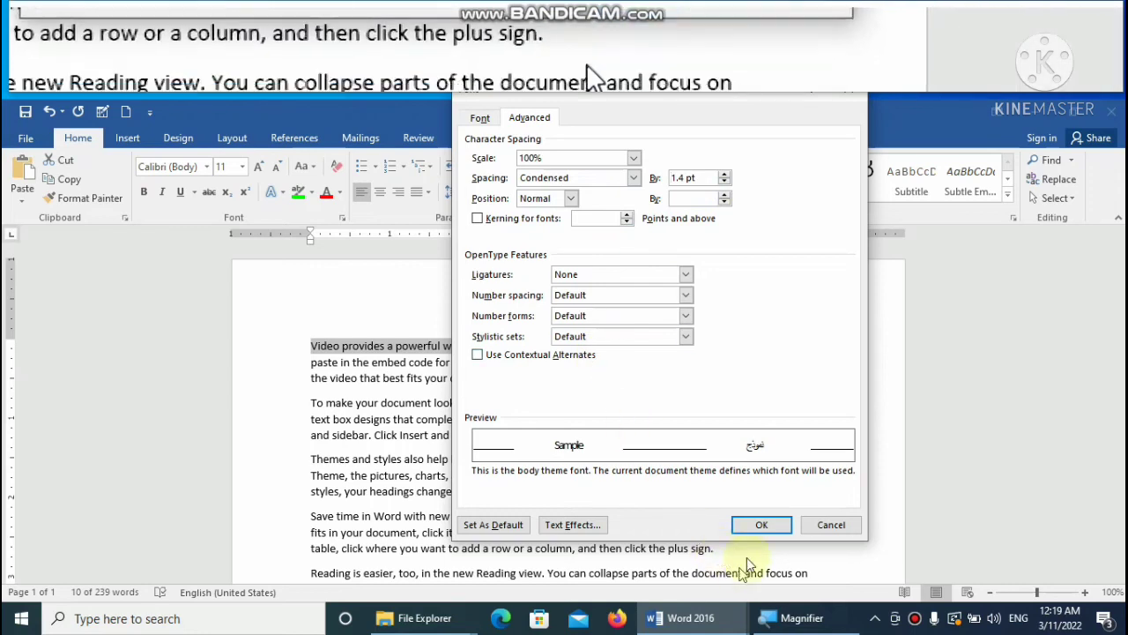
{"action": "left_click", "coordinate": [761, 524]}
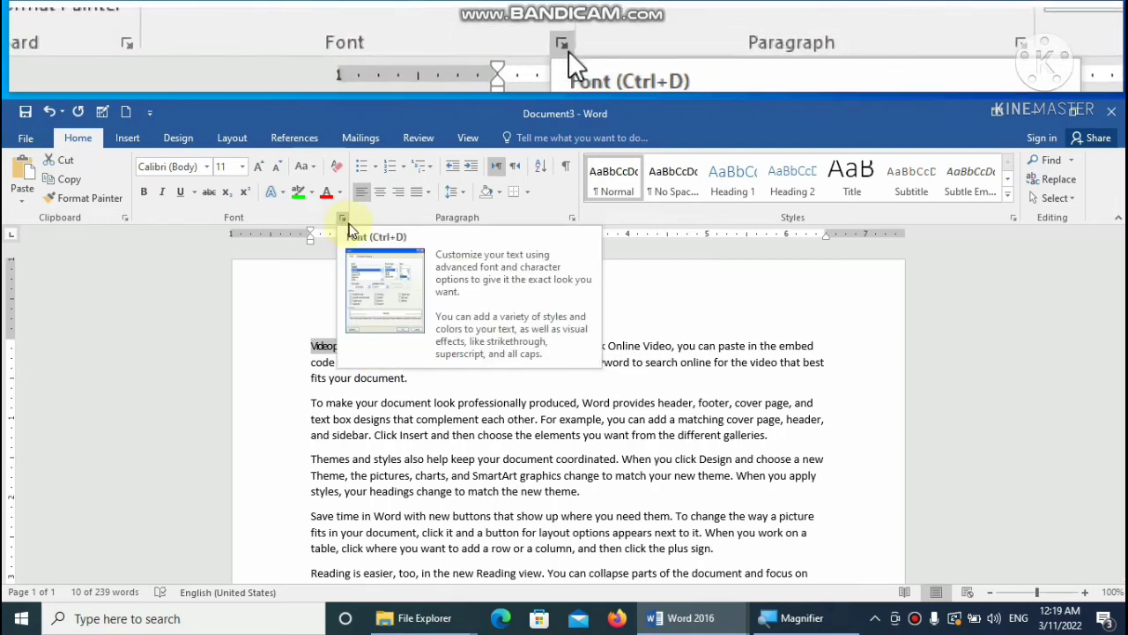
Set the opening words' character spacing back to Normal.
{"action": "left_click", "coordinate": [342, 219]}
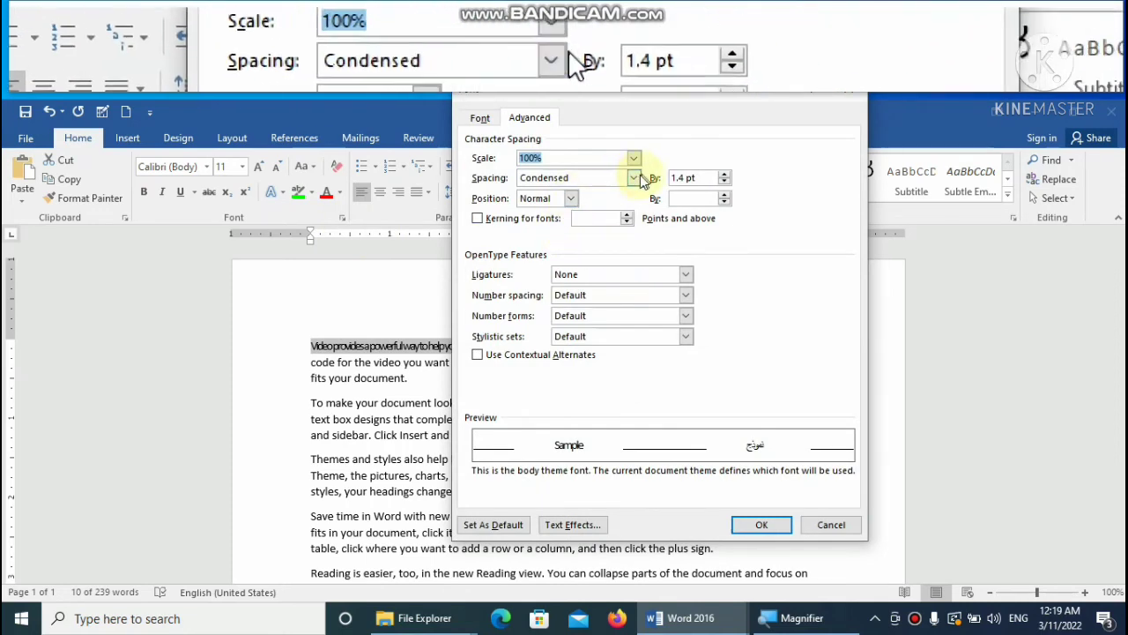
{"action": "left_click", "coordinate": [634, 178]}
{"action": "left_click", "coordinate": [589, 192]}
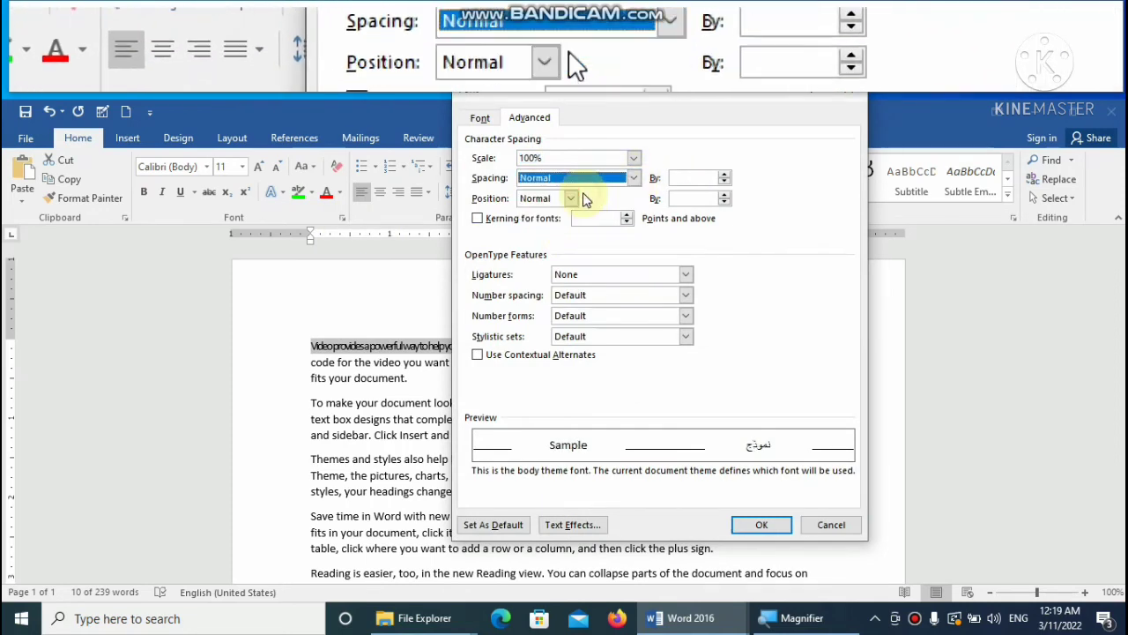
{"action": "left_click", "coordinate": [760, 524]}
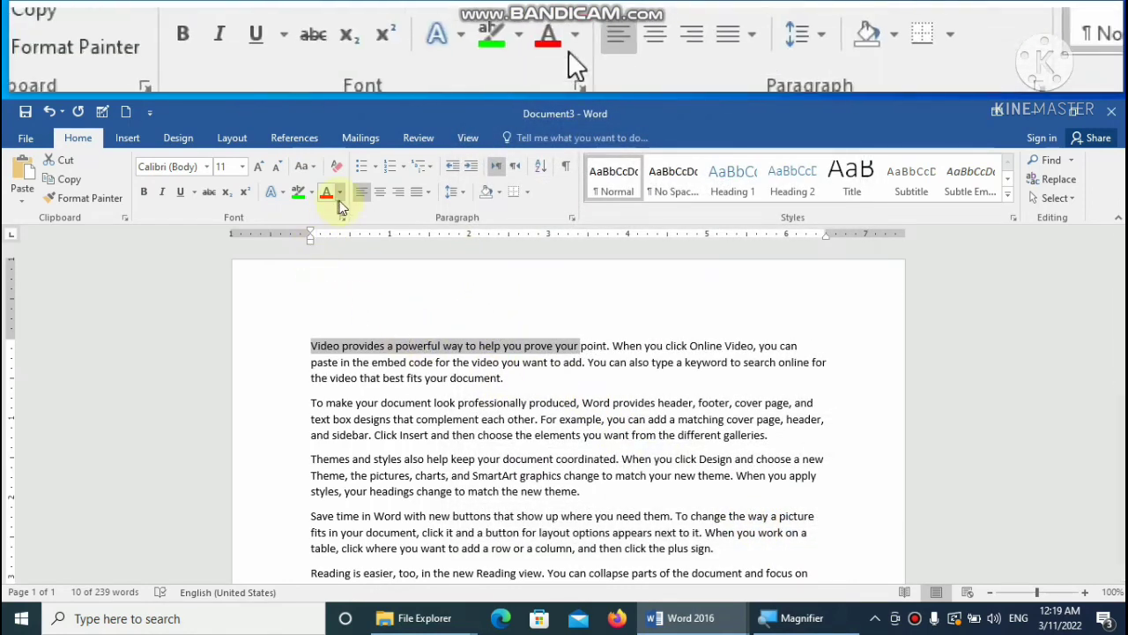
Raise the opening words' text position by 3 pt.
{"action": "left_click", "coordinate": [342, 218]}
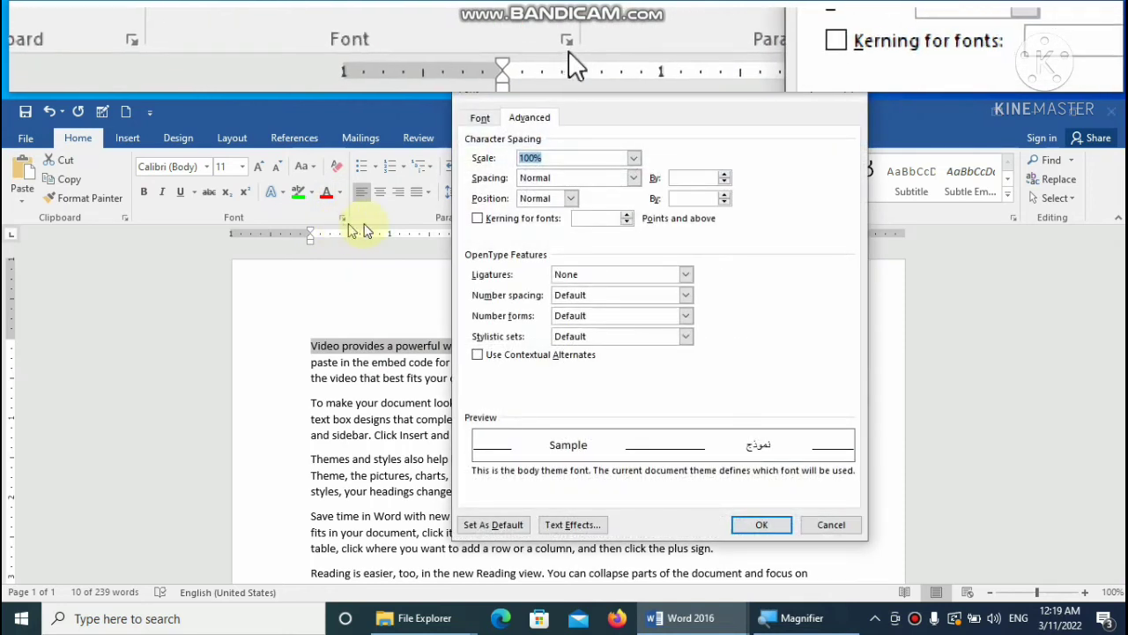
{"action": "left_click", "coordinate": [572, 198]}
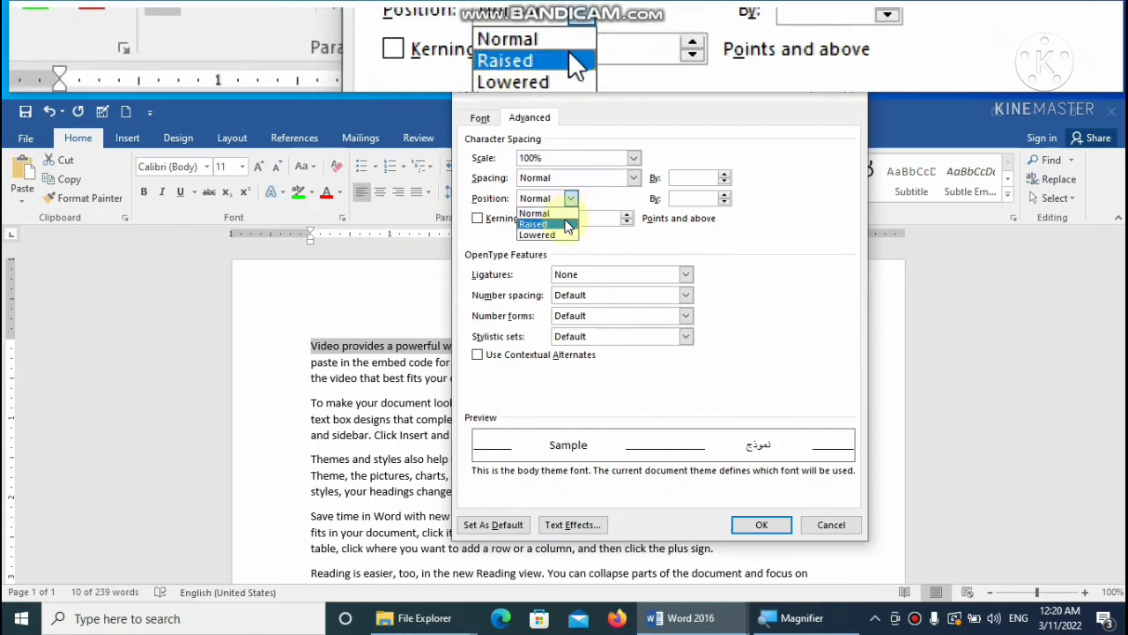
{"action": "left_click", "coordinate": [567, 224]}
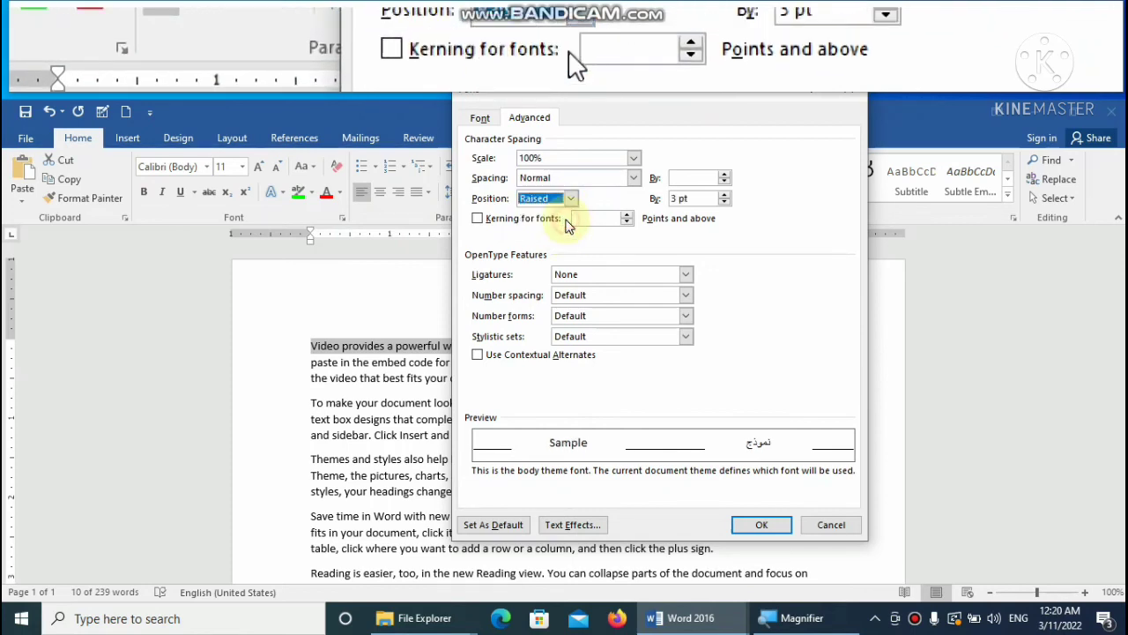
{"action": "left_click", "coordinate": [762, 526]}
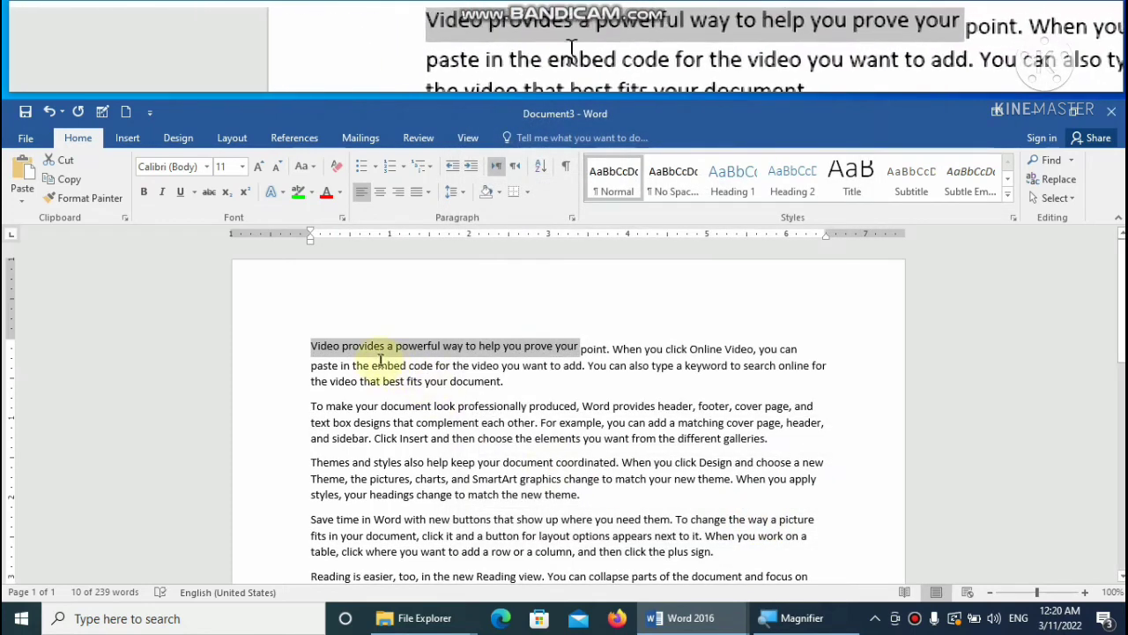